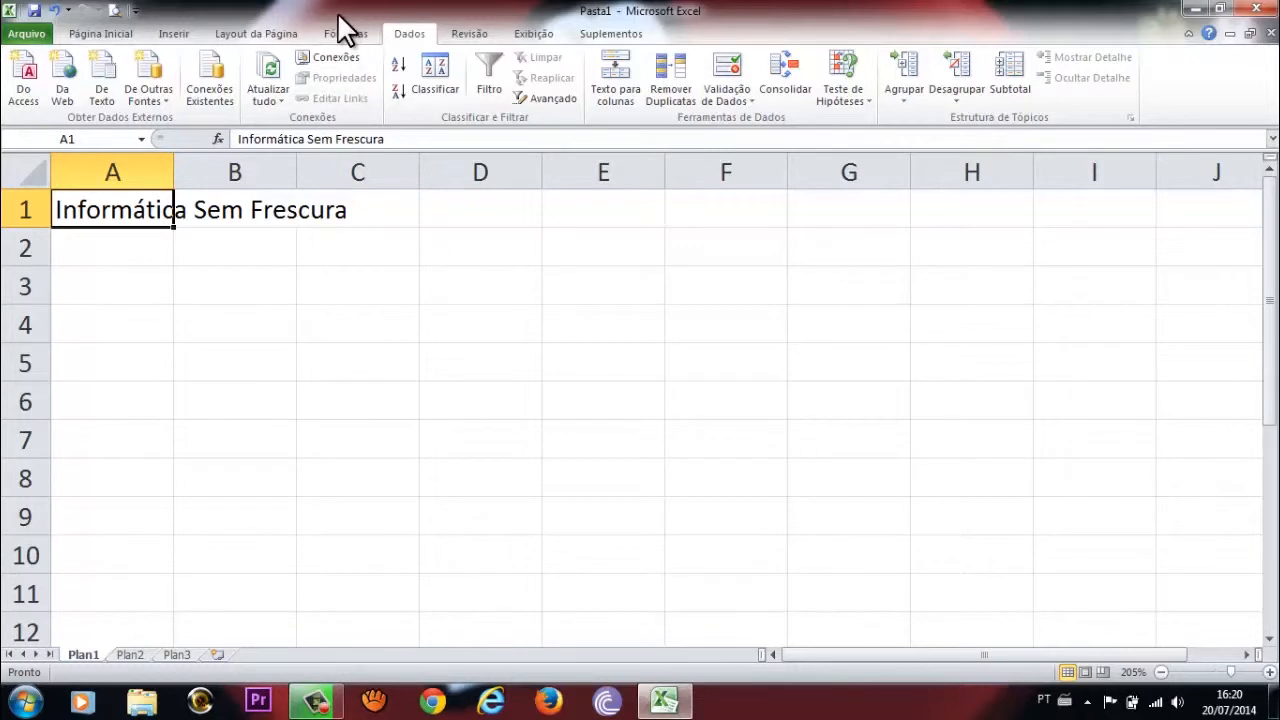
click(345, 33)
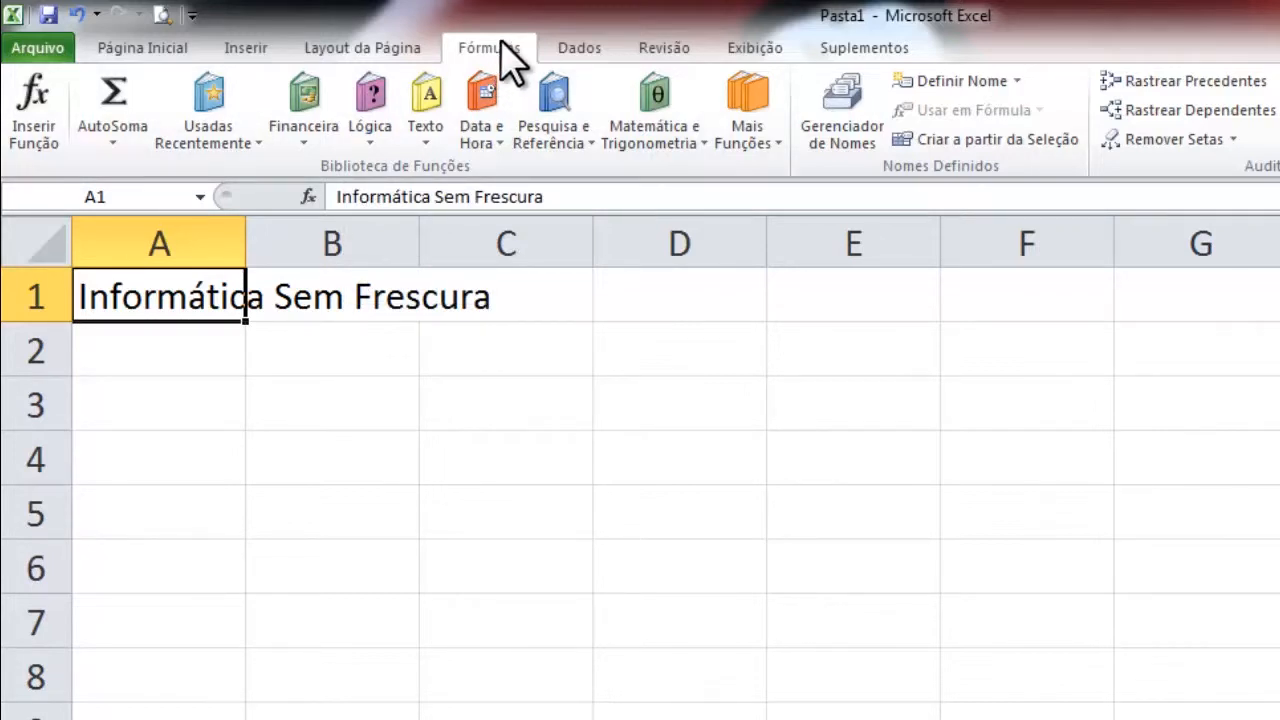
click(574, 50)
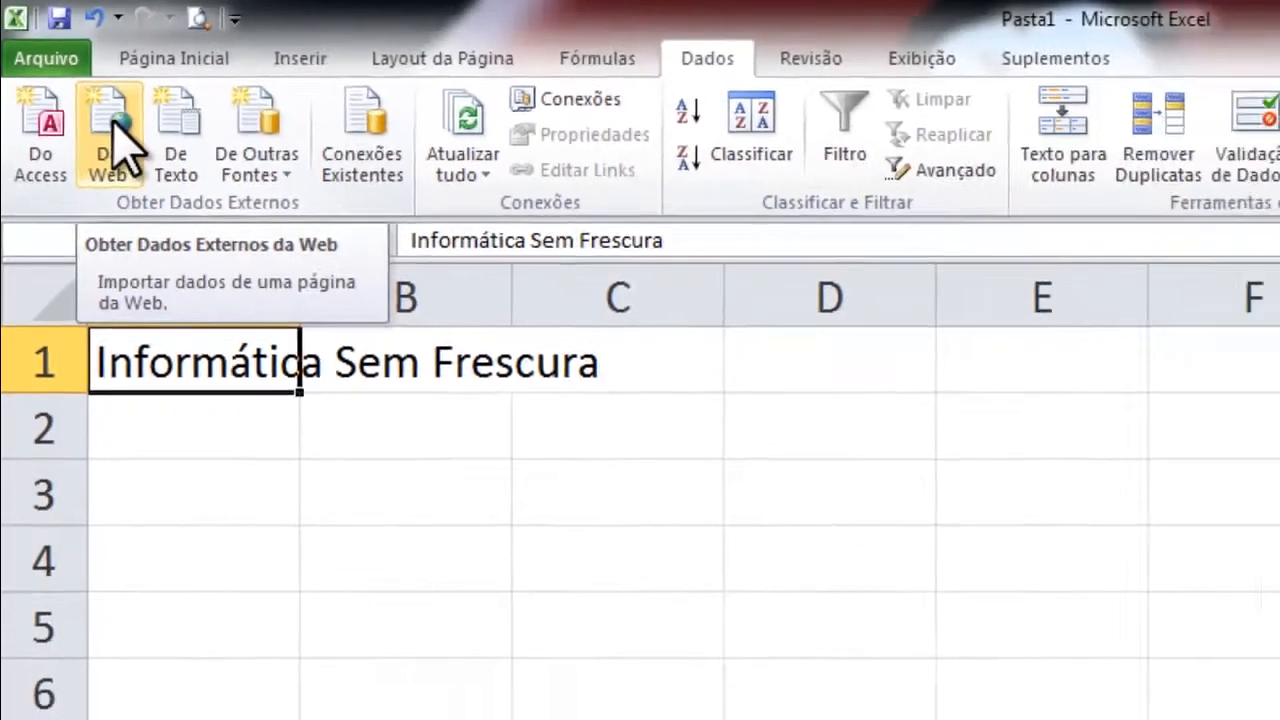
Step: Start a new web query and load the page info100frescura.blogspot.com.br in it
click(150, 240)
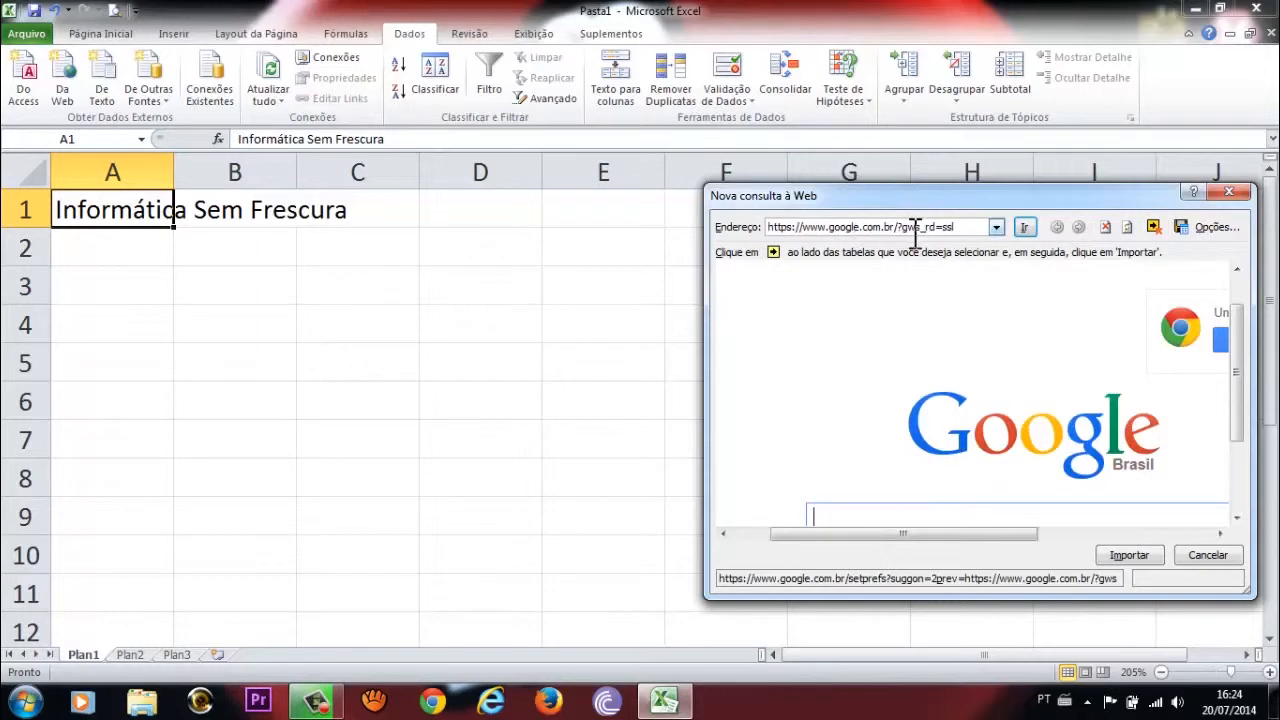
drag(958, 226, 848, 226)
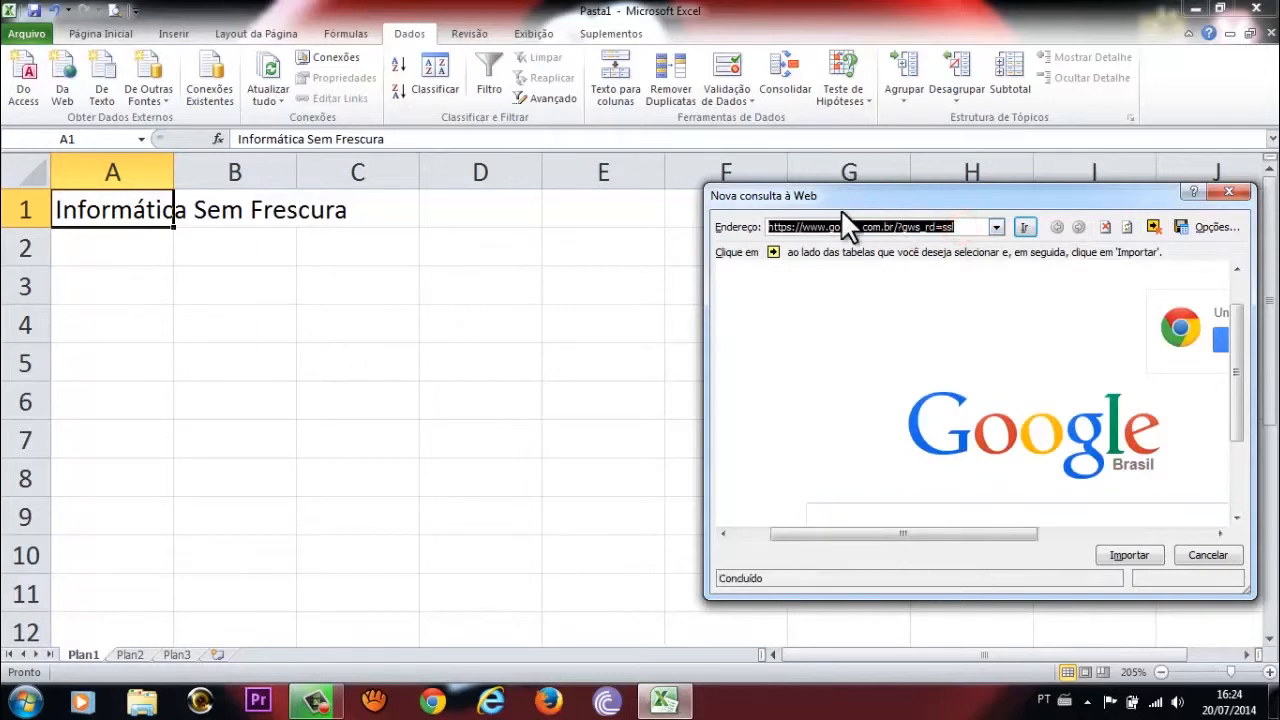
text(info100frescura.blogspot.com.br)
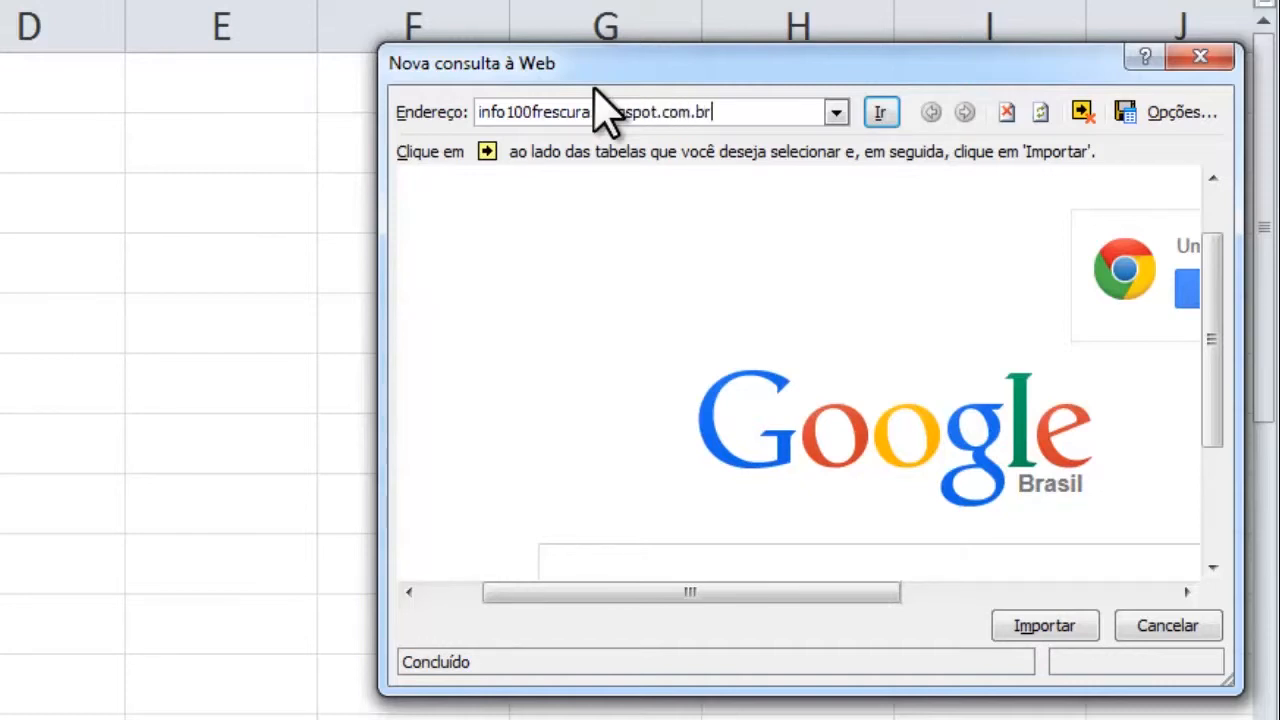
click(880, 112)
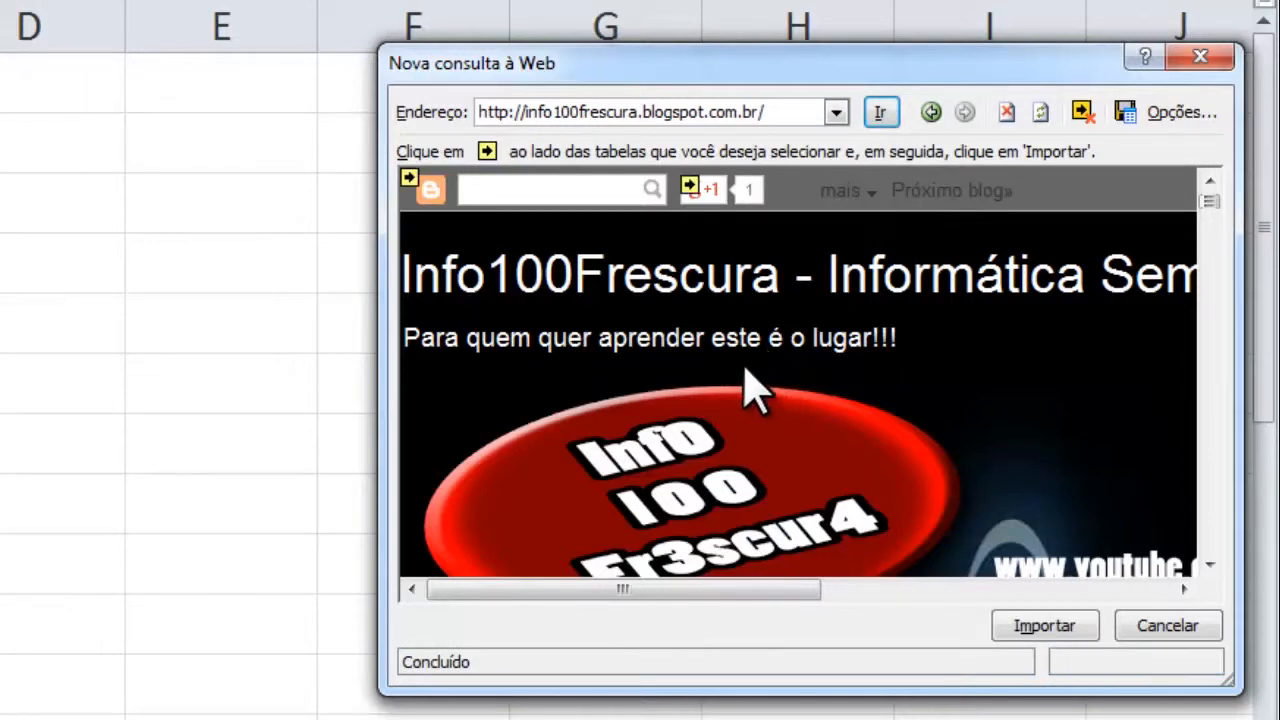
Step: Look through the blog page loaded in the web query and close the query without importing anything
scroll(785, 420, down, 2)
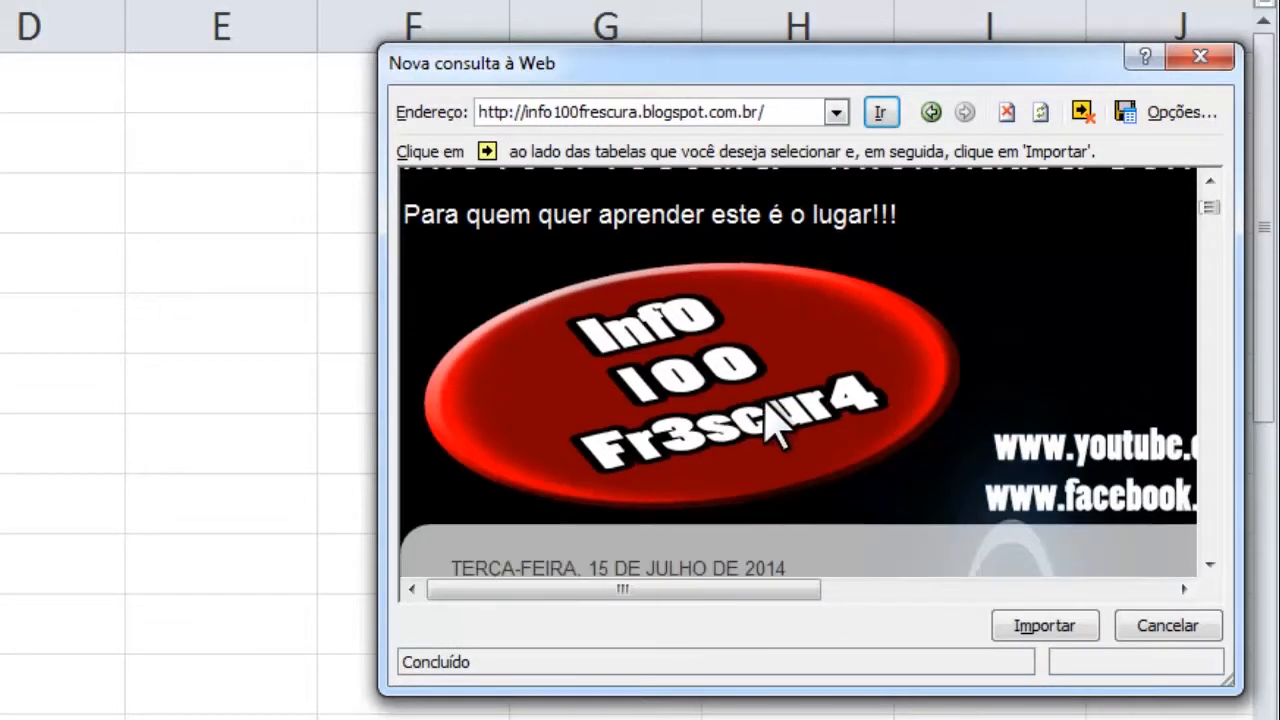
scroll(800, 435, down, 1)
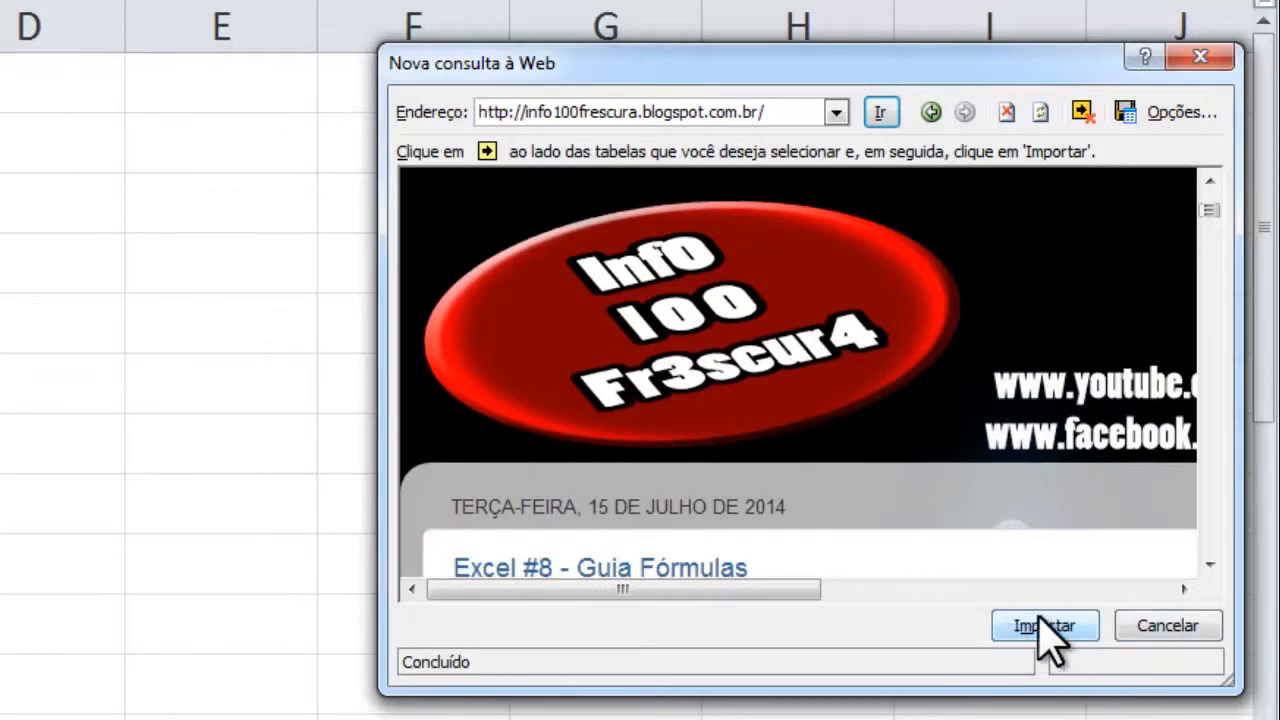
scroll(880, 497, down, 7)
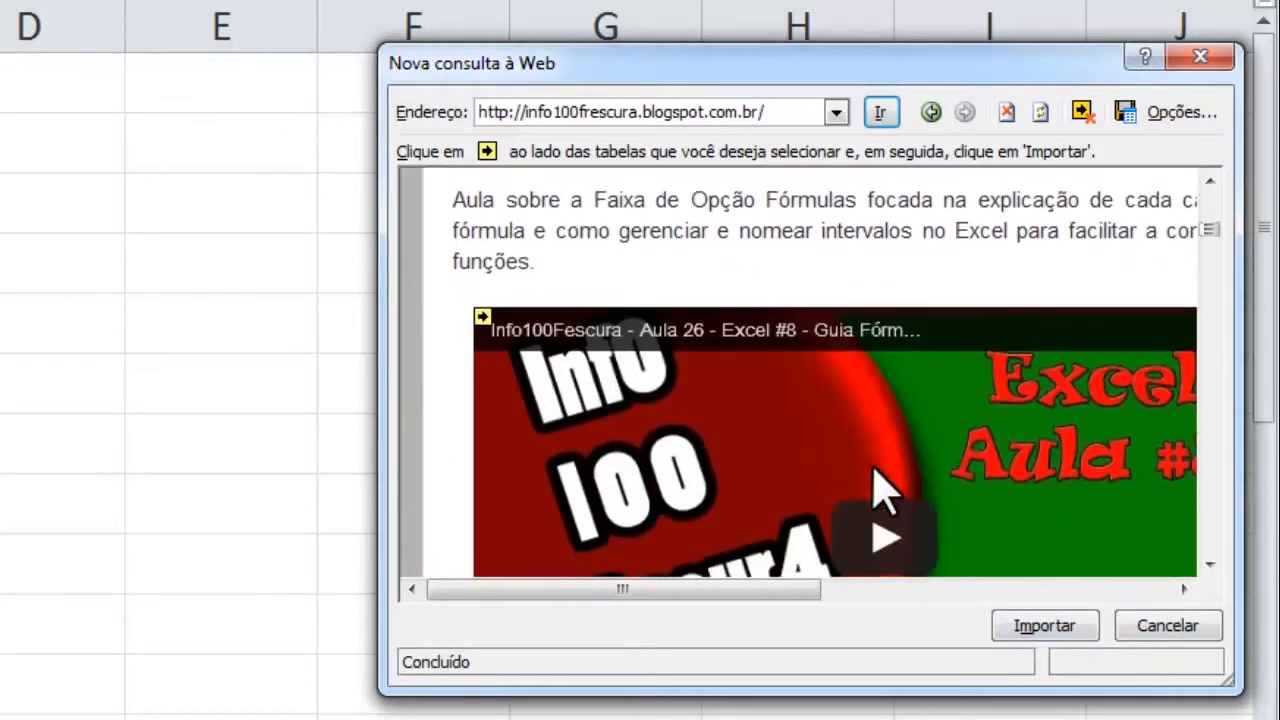
scroll(880, 490, up, 5)
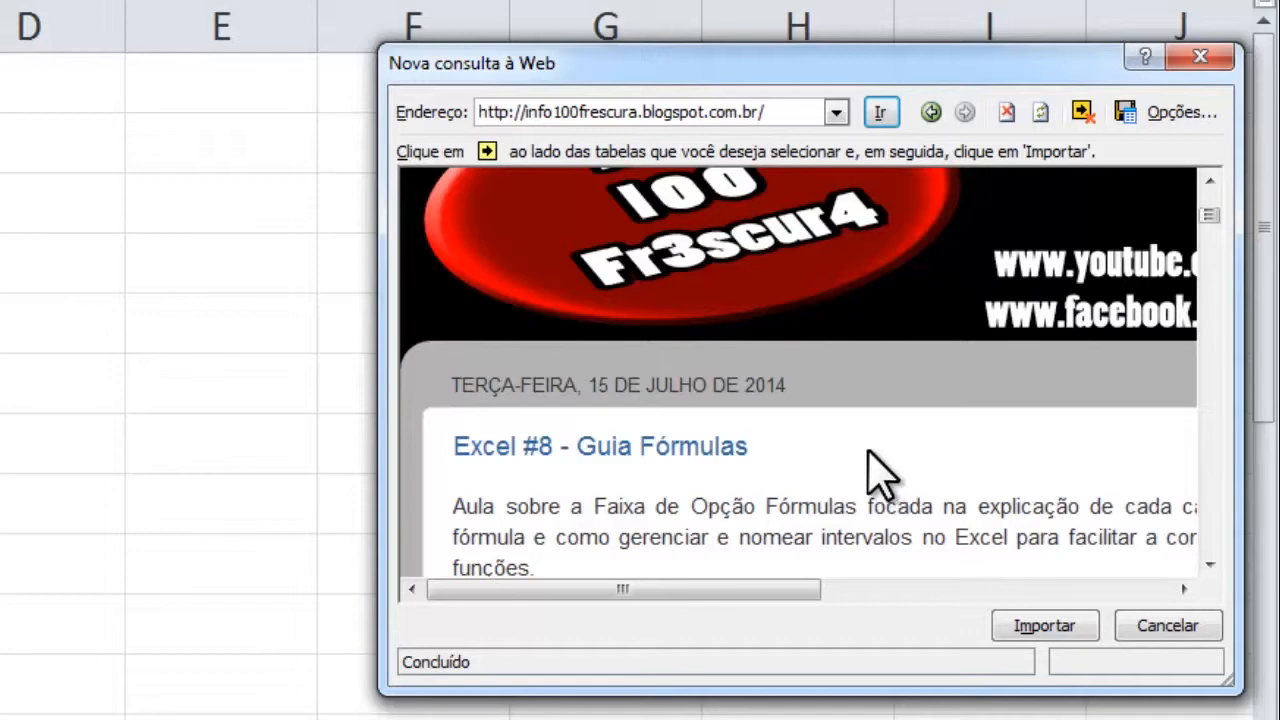
scroll(862, 460, up, 1)
scroll(850, 445, up, 3)
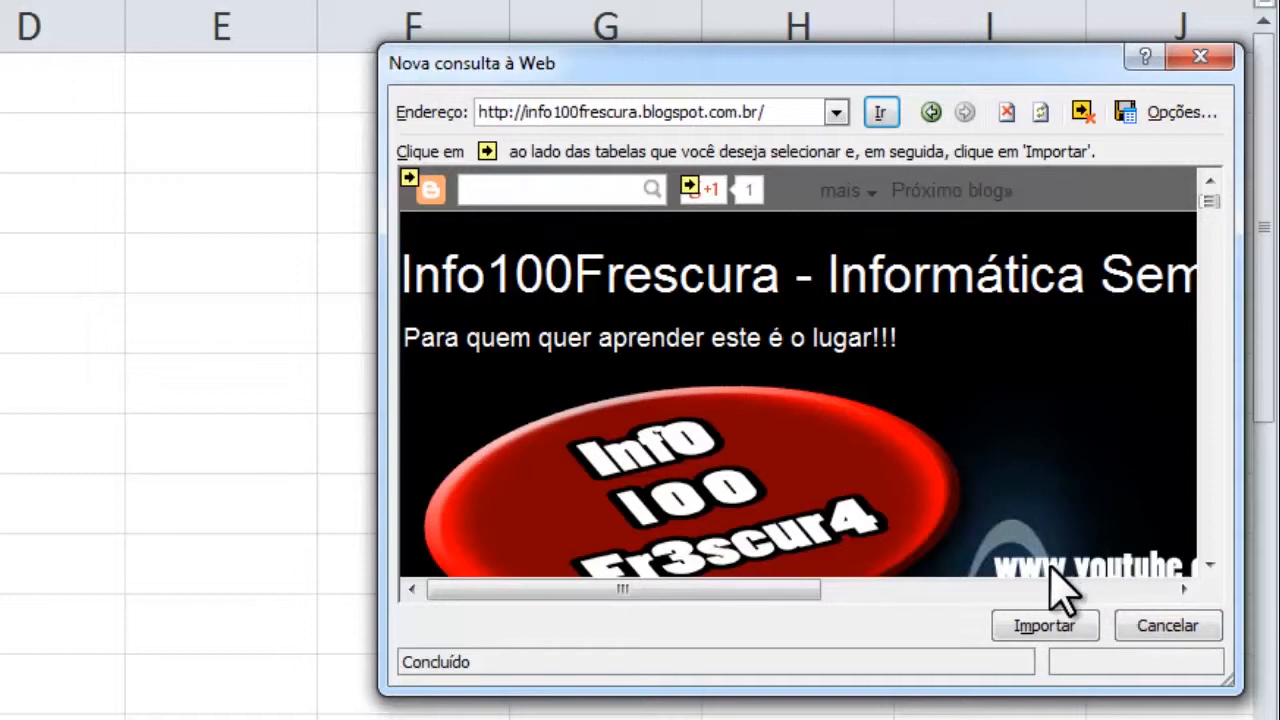
click(1201, 57)
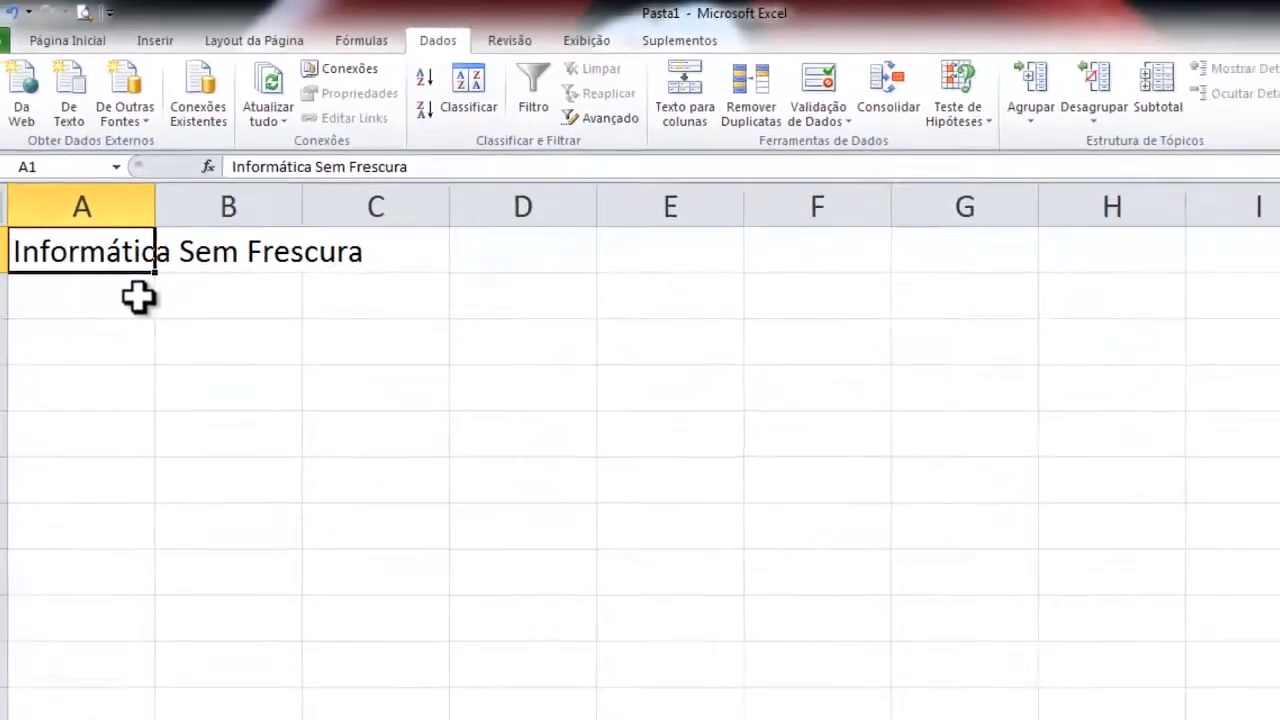
Step: Enter the products Chá and Feijão in cells A2 and A3, below the title
click(8, 478)
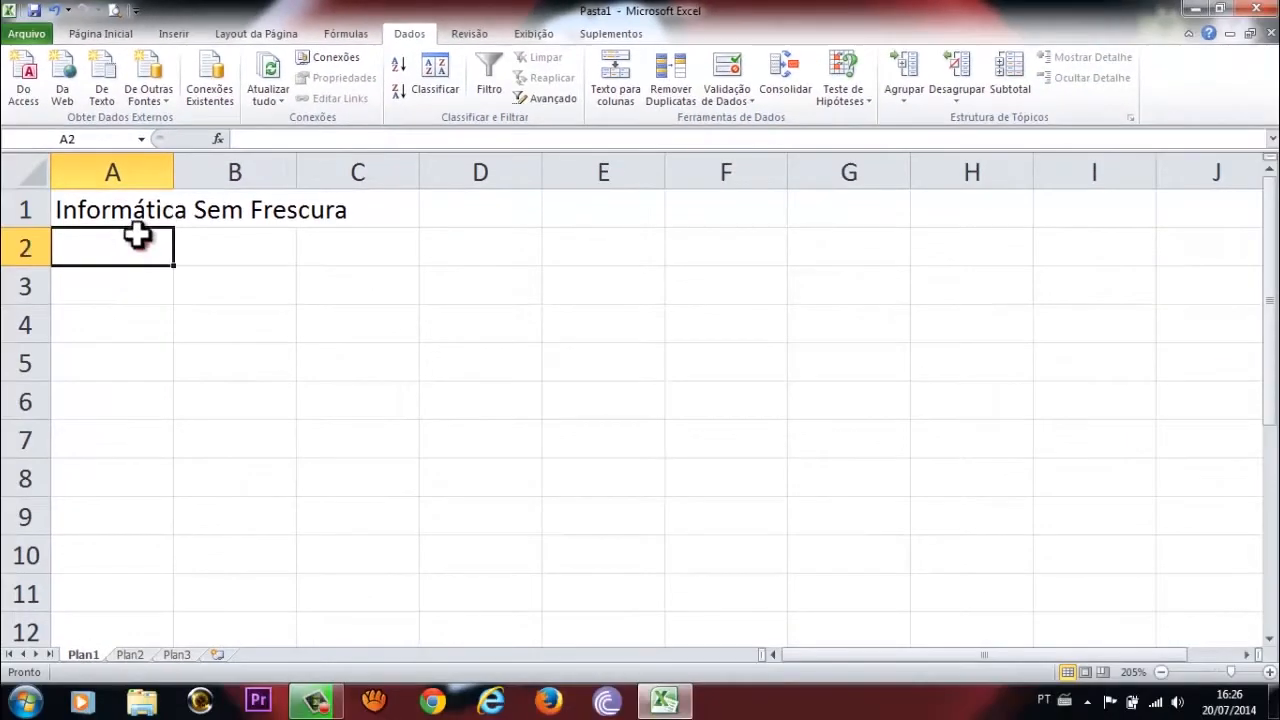
click(126, 291)
click(133, 246)
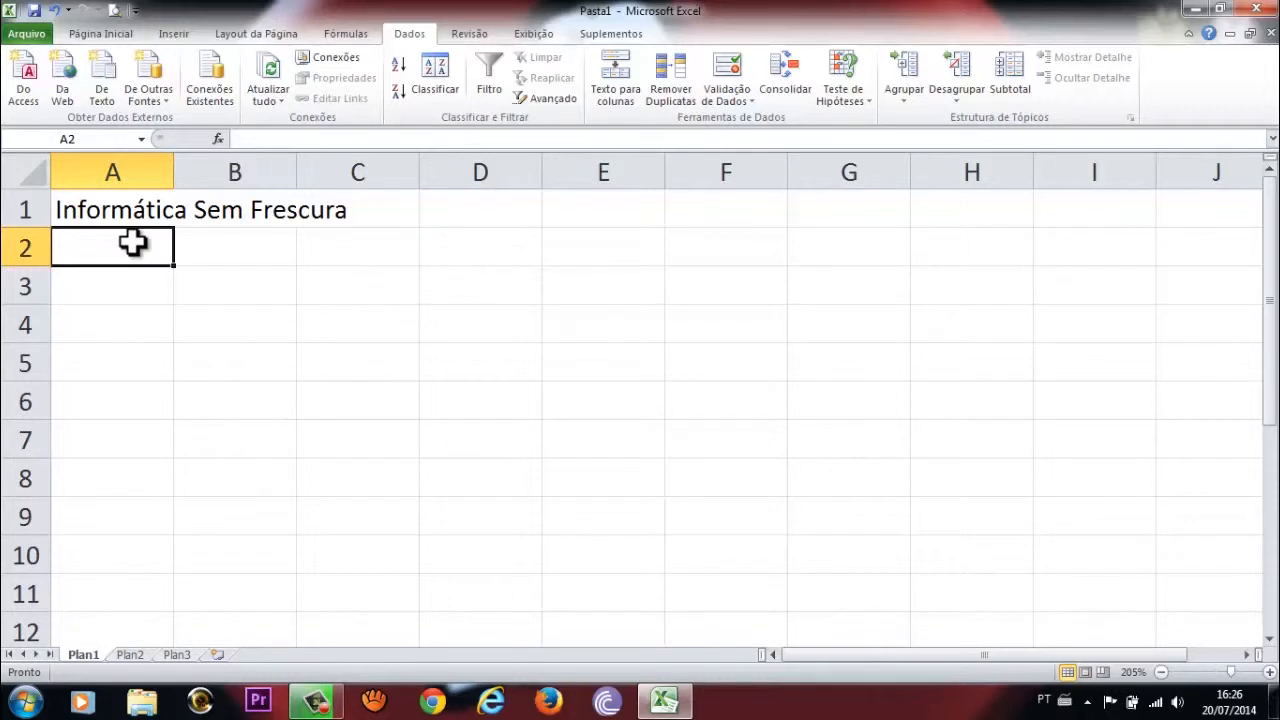
text(Chá)
key(Return)
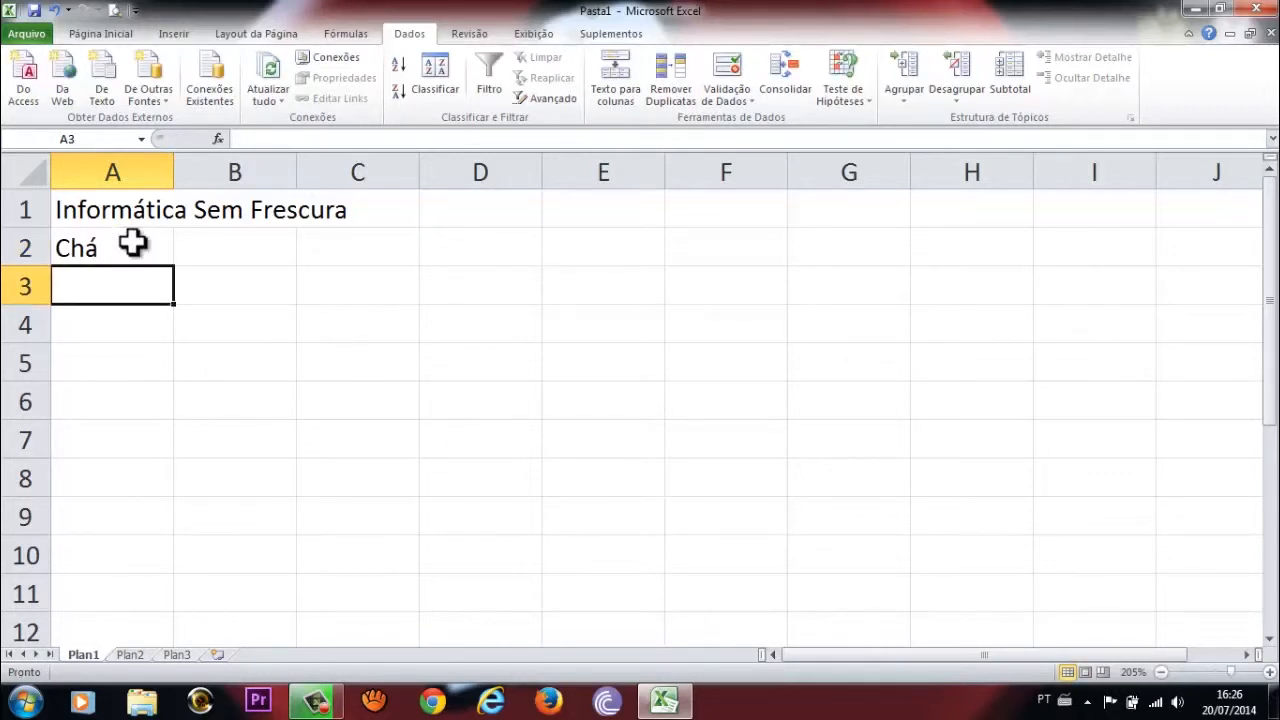
text(Feij)
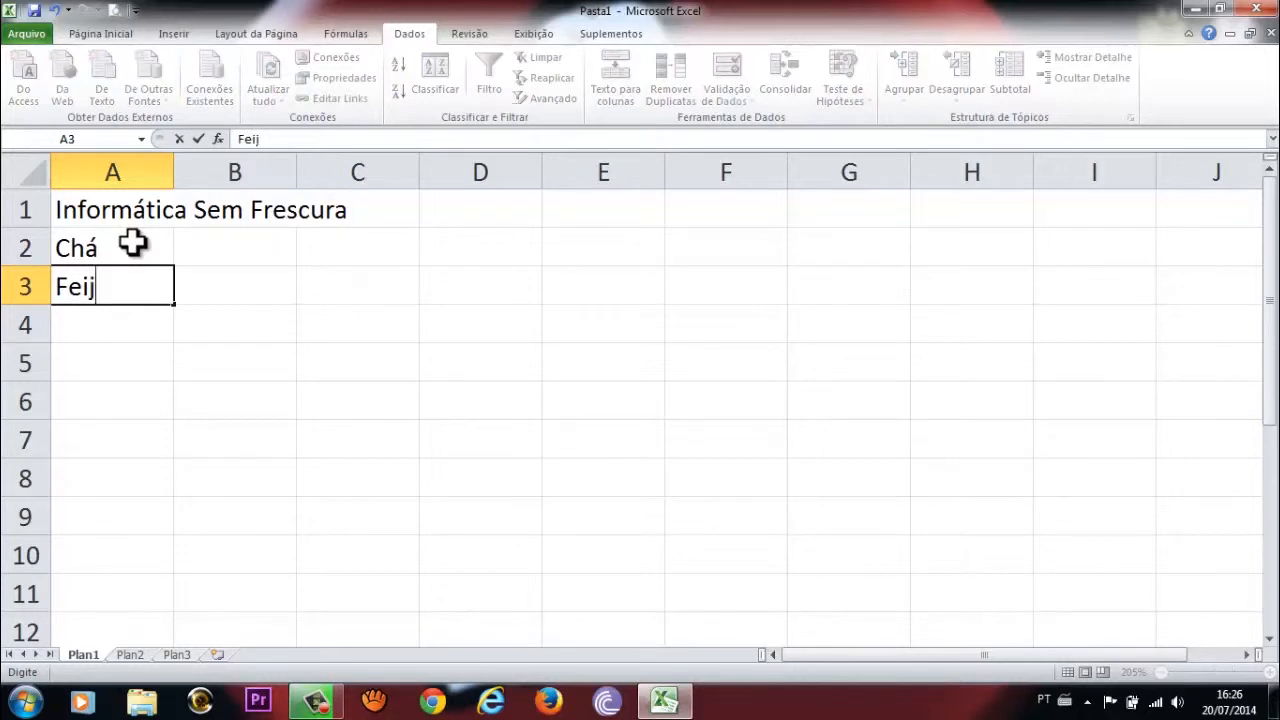
text(ão)
key(Return)
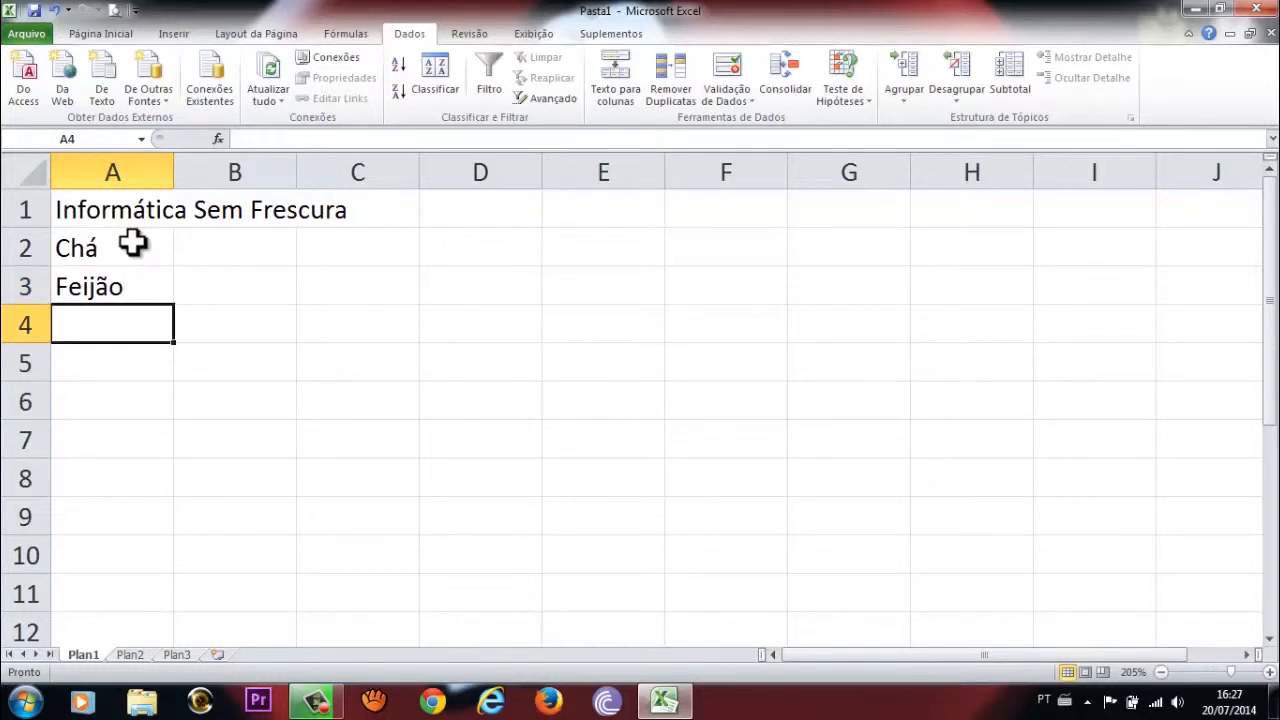
Step: Continue the product list with Banana, Café and Macarrão in cells A4 to A6
text(Banana)
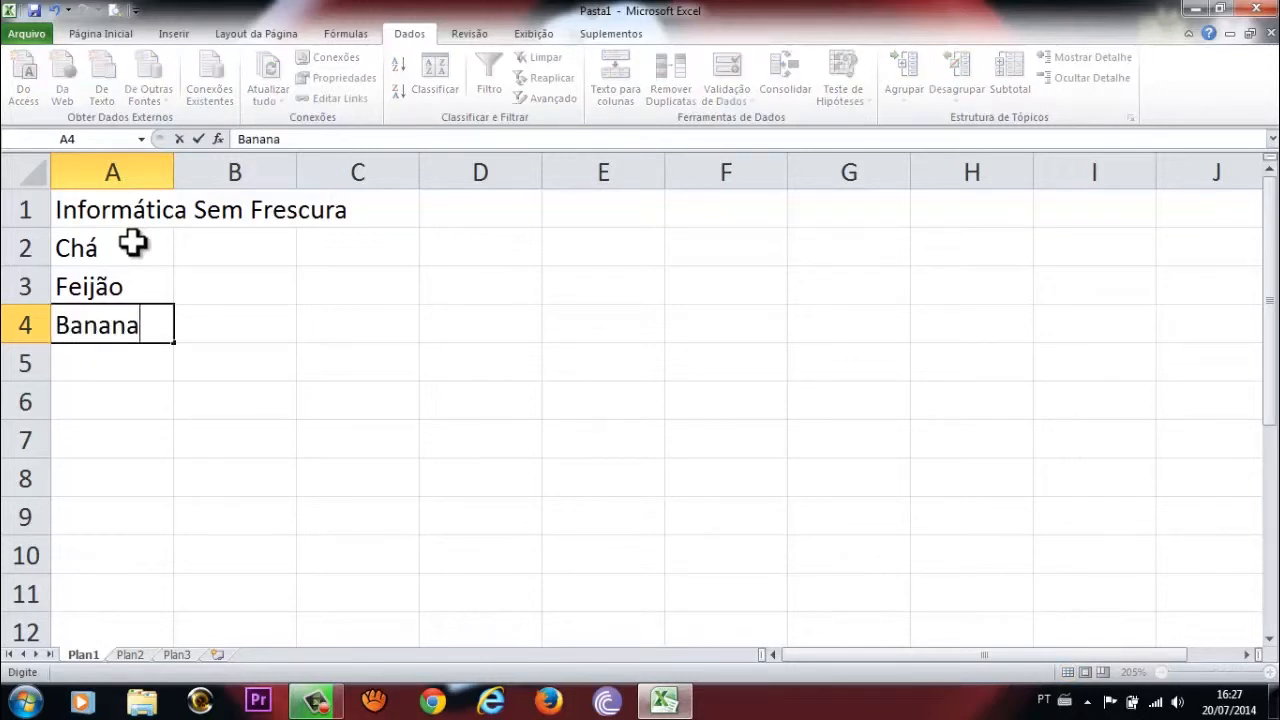
key(Return)
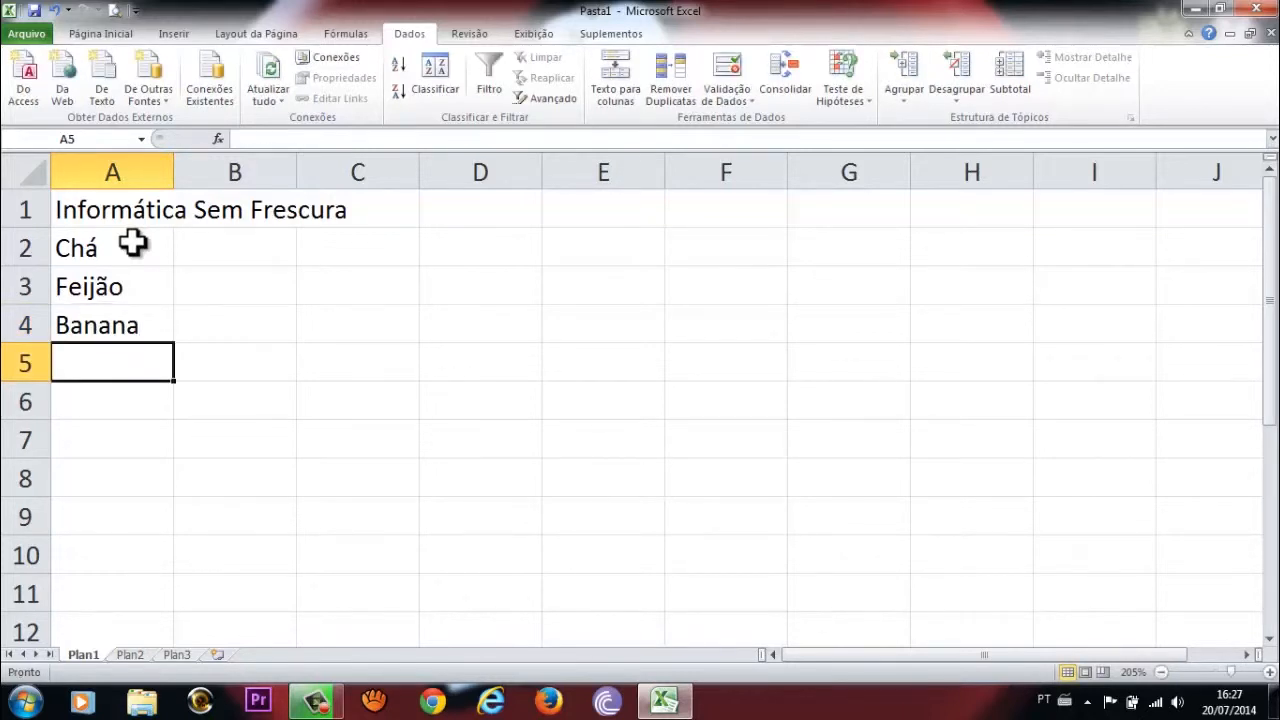
text(Café)
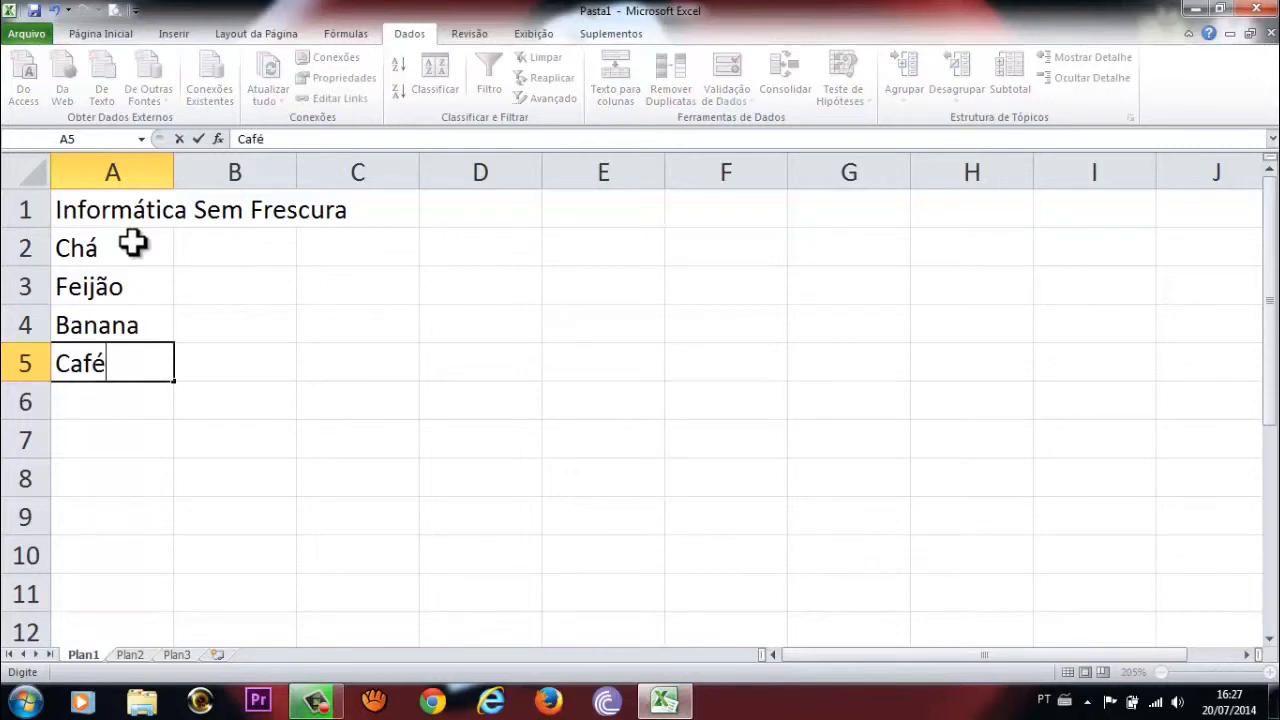
key(Return)
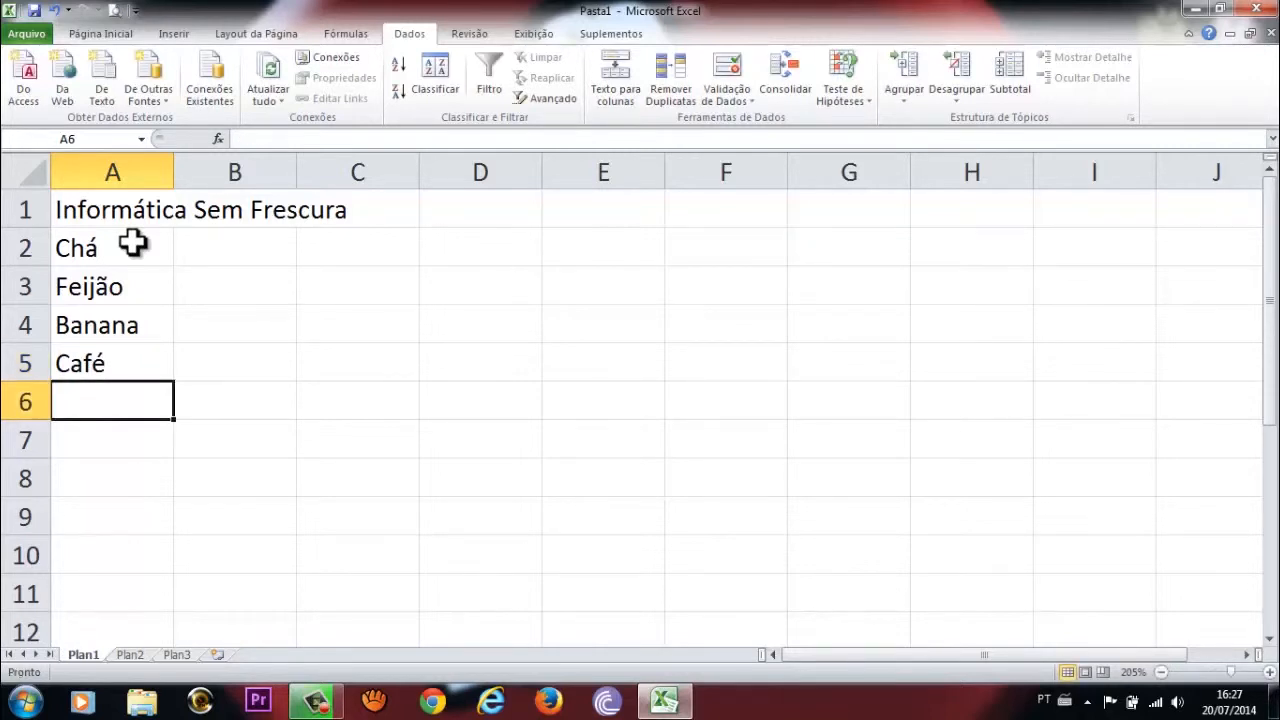
text(Macarrão)
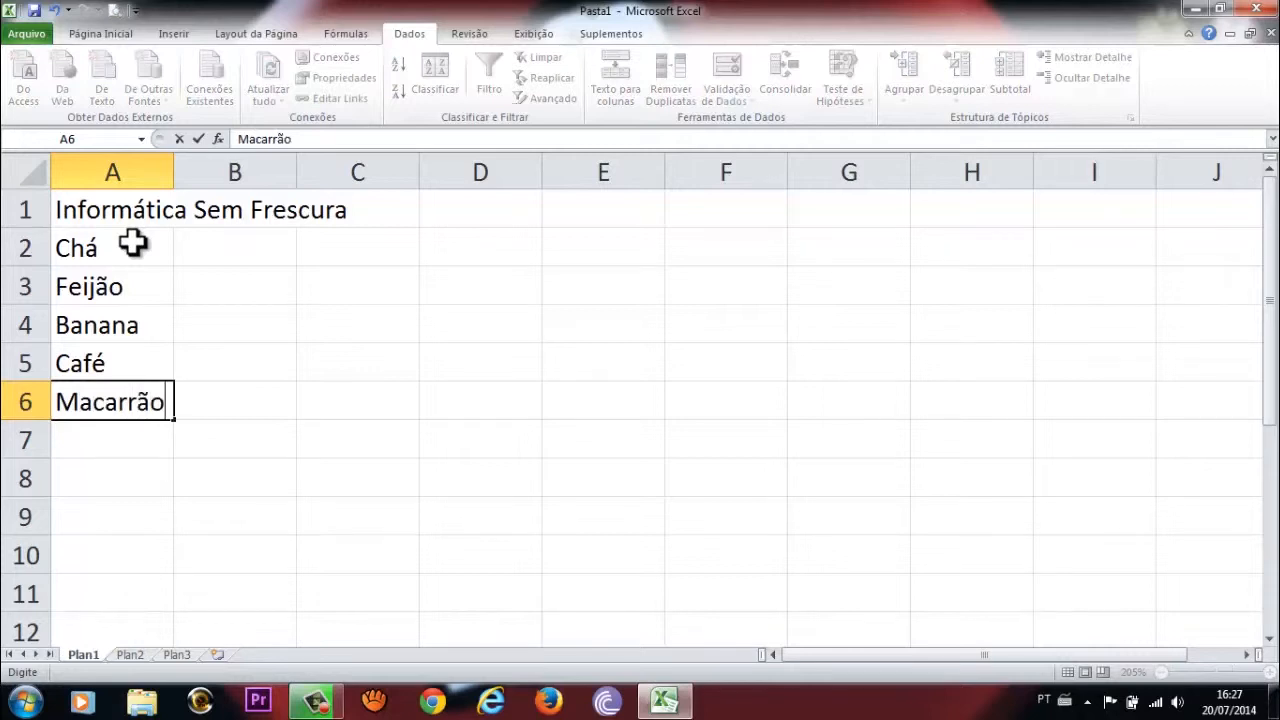
key(Return)
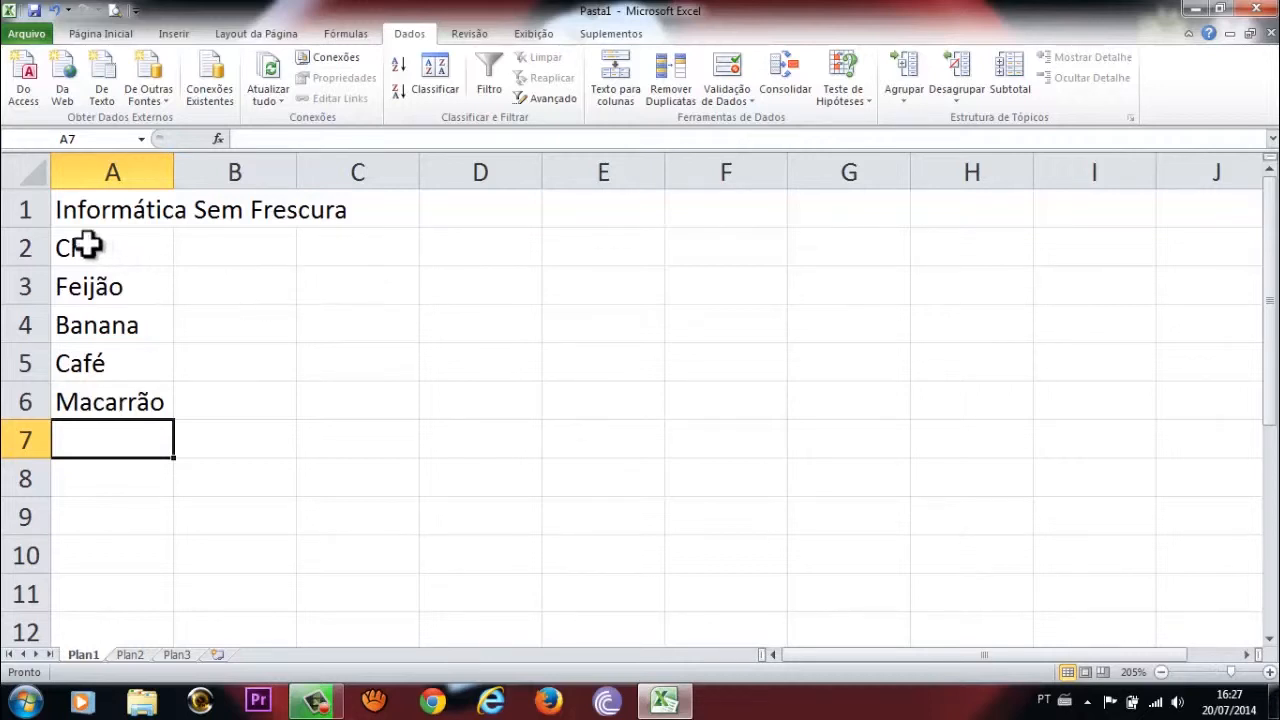
Step: Sort the product list in A2:A6 alphabetically from A to Z
drag(91, 248, 117, 420)
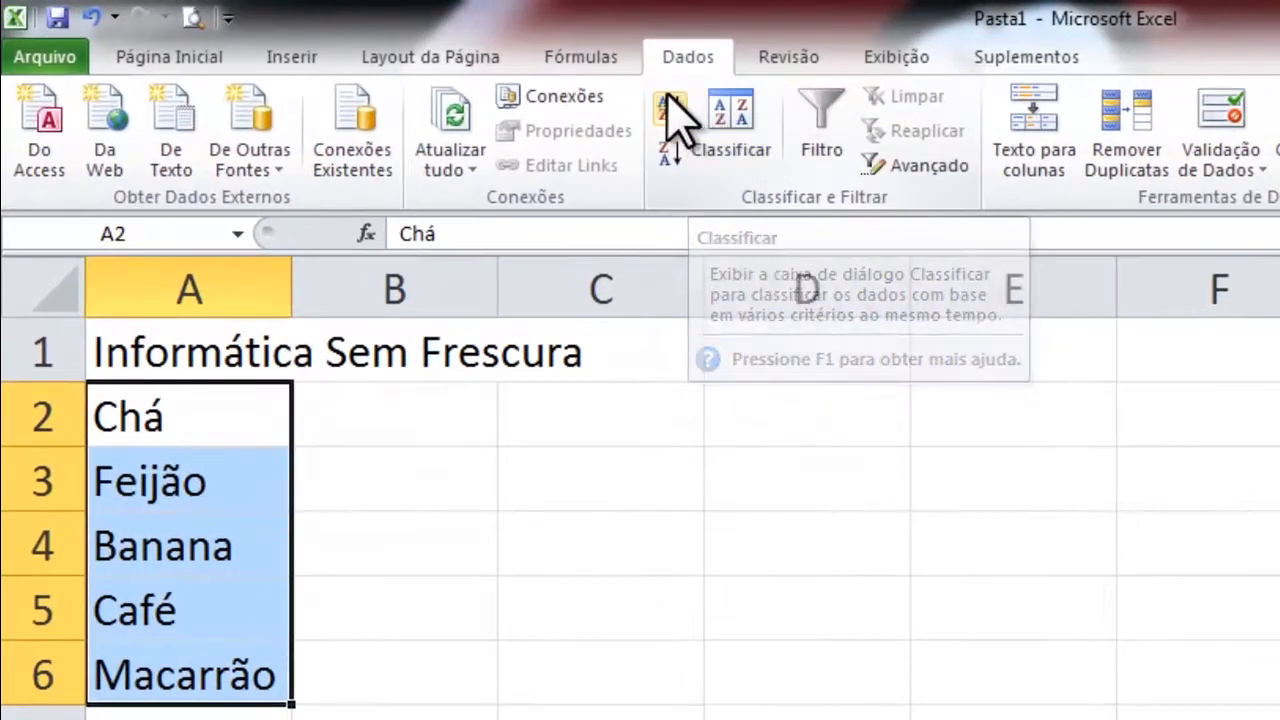
click(597, 97)
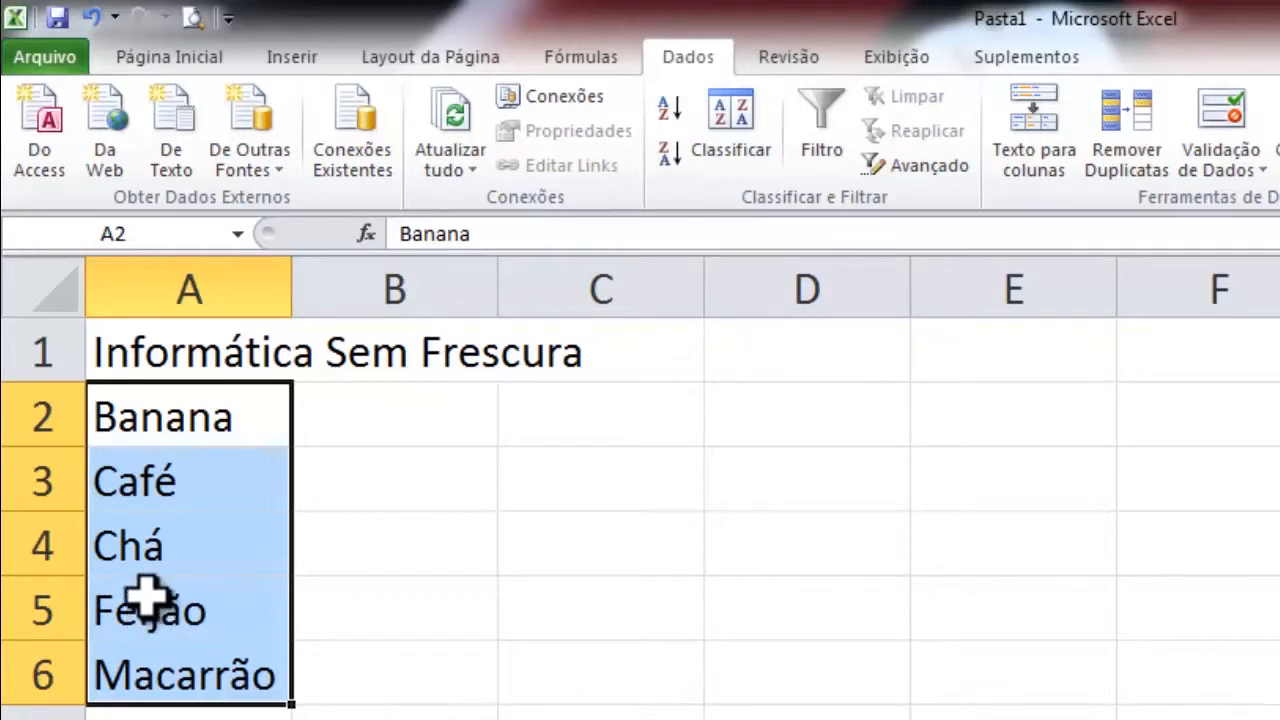
drag(157, 414, 206, 674)
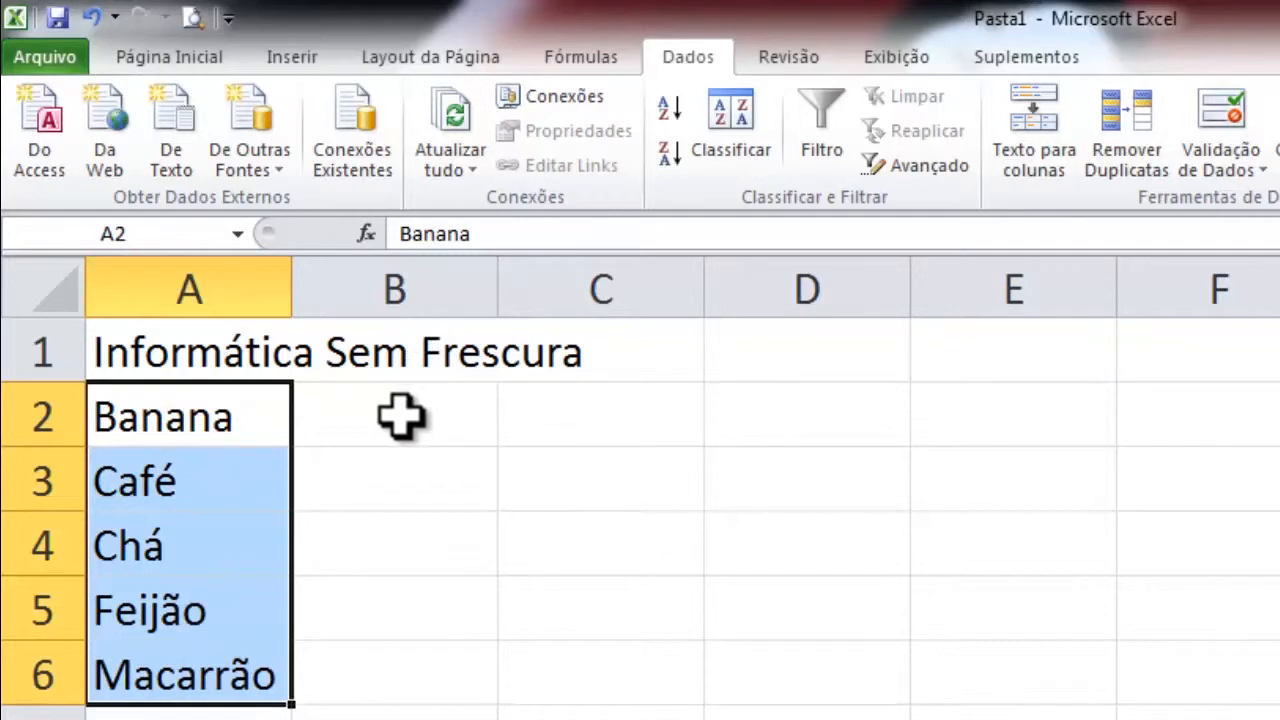
Step: Enter the numbers 2, 6, 8, 1 and 3 in cells C3 to C7
click(553, 460)
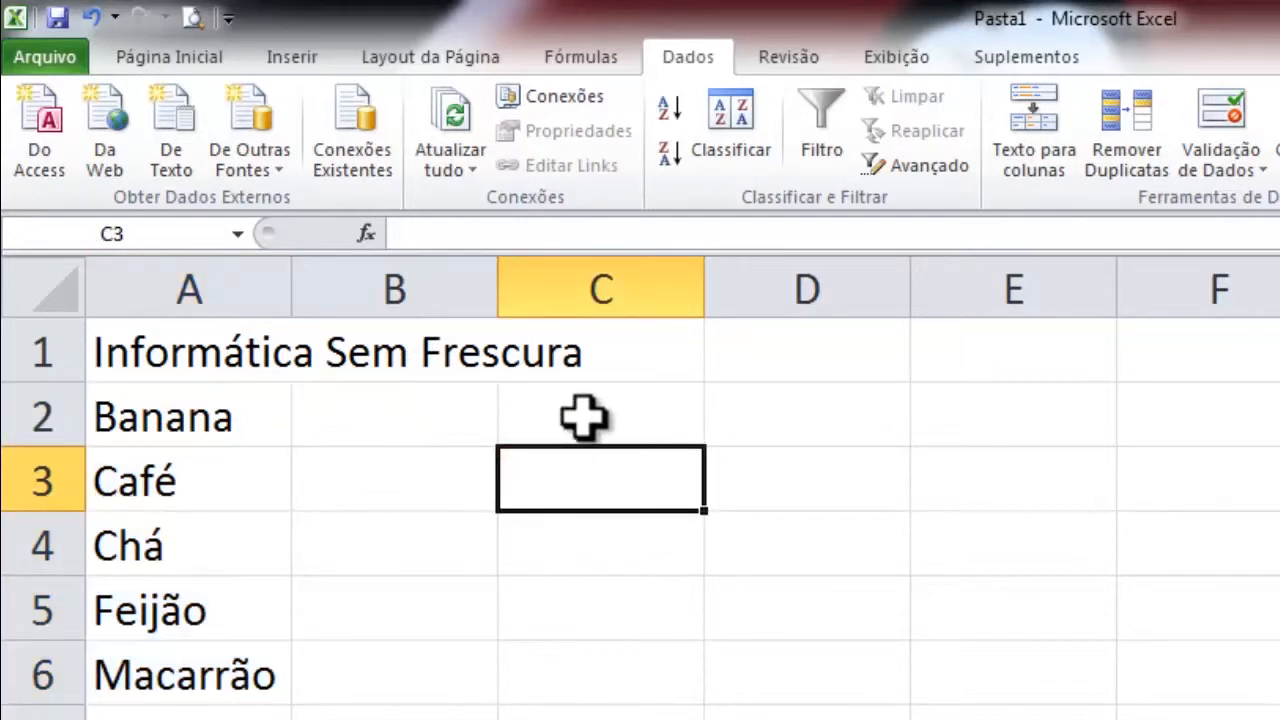
text(2)
key(Return)
text(6)
key(Return)
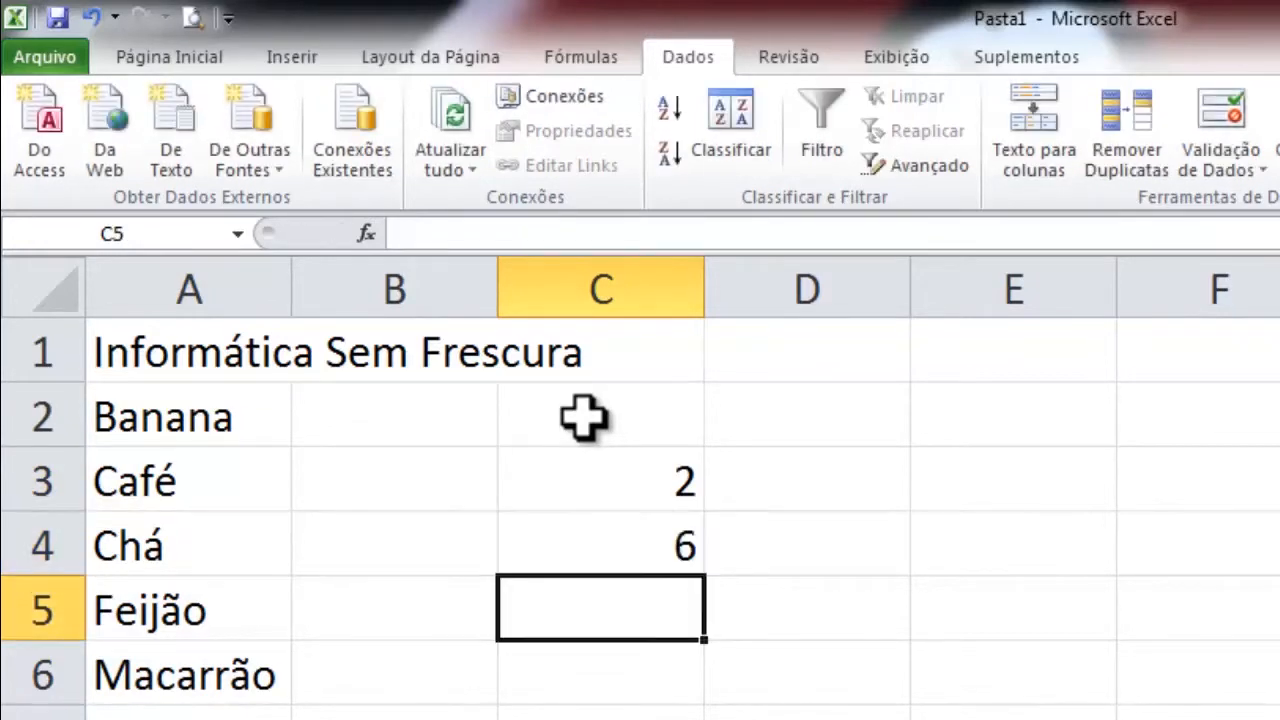
text(8)
key(Return)
text(1)
key(Return)
text(3)
key(Return)
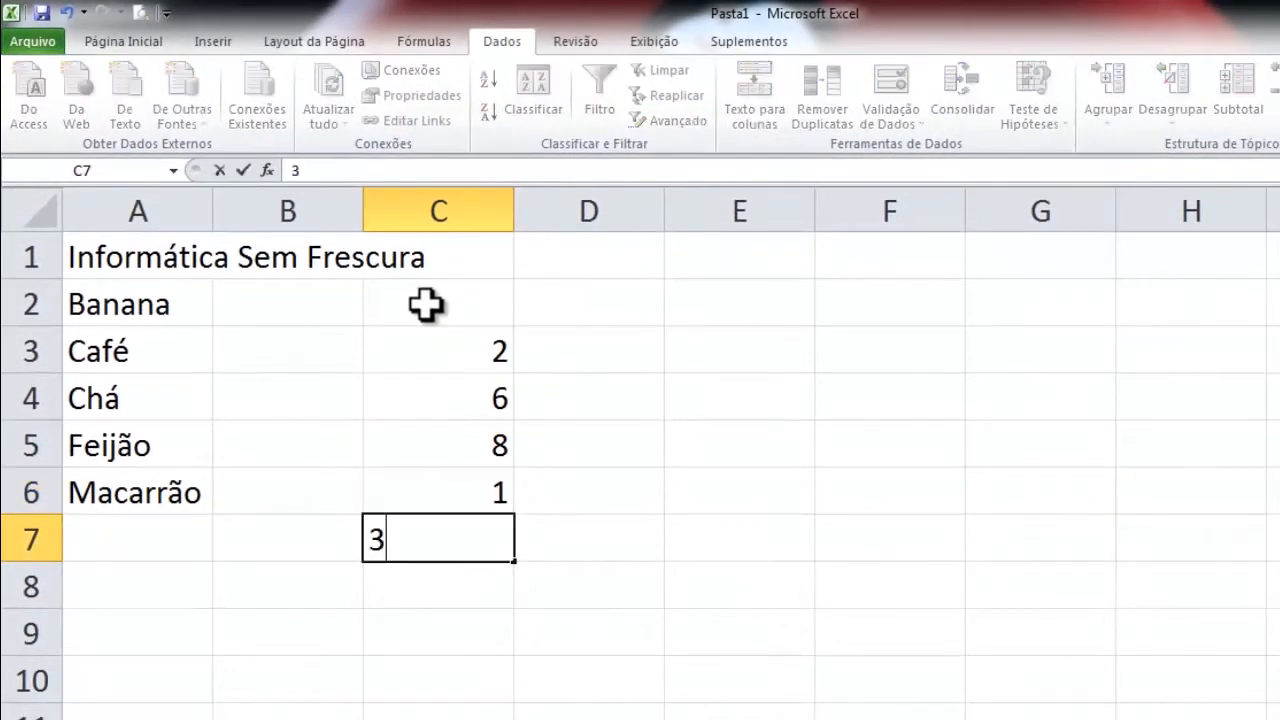
Step: Extend the number column with 5, 8, 9 and 5 in cells C8 to C11
text(5)
key(Return)
text(8)
key(Return)
text(9)
key(Return)
text(5)
key(Return)
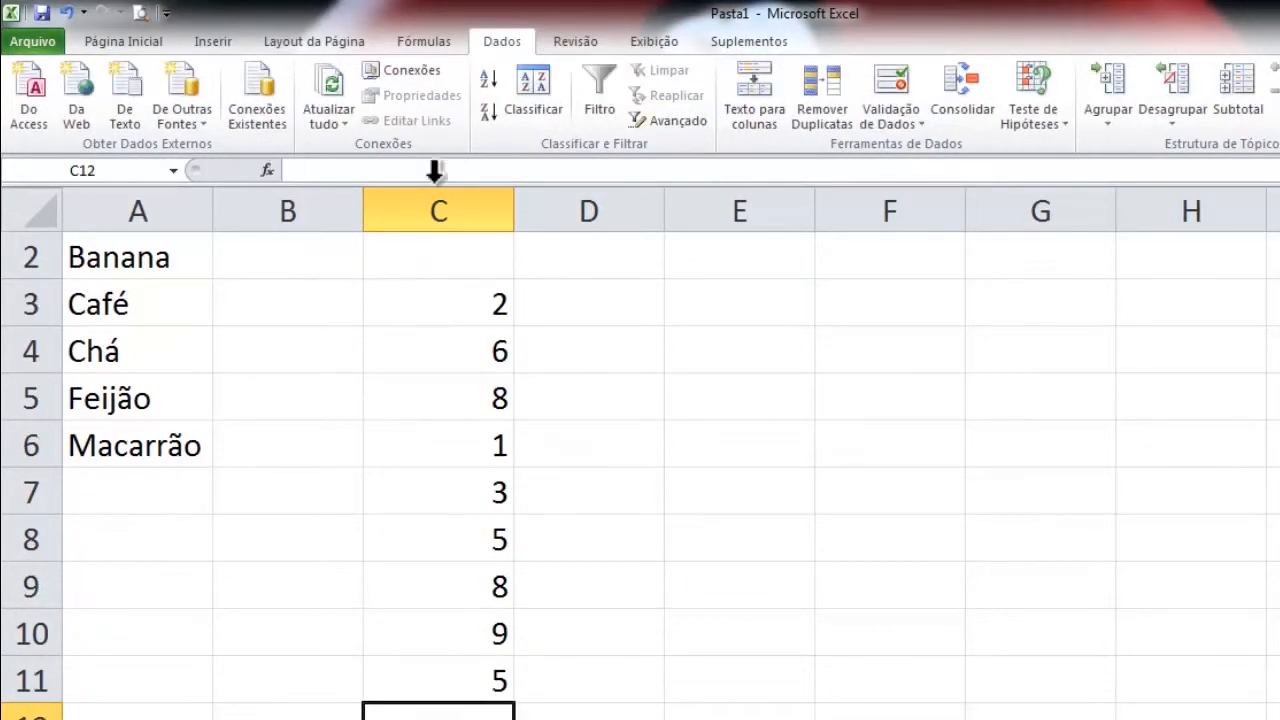
Step: Sort the numbers in C3:C11 from smallest to largest and again from largest to smallest
drag(488, 316, 467, 670)
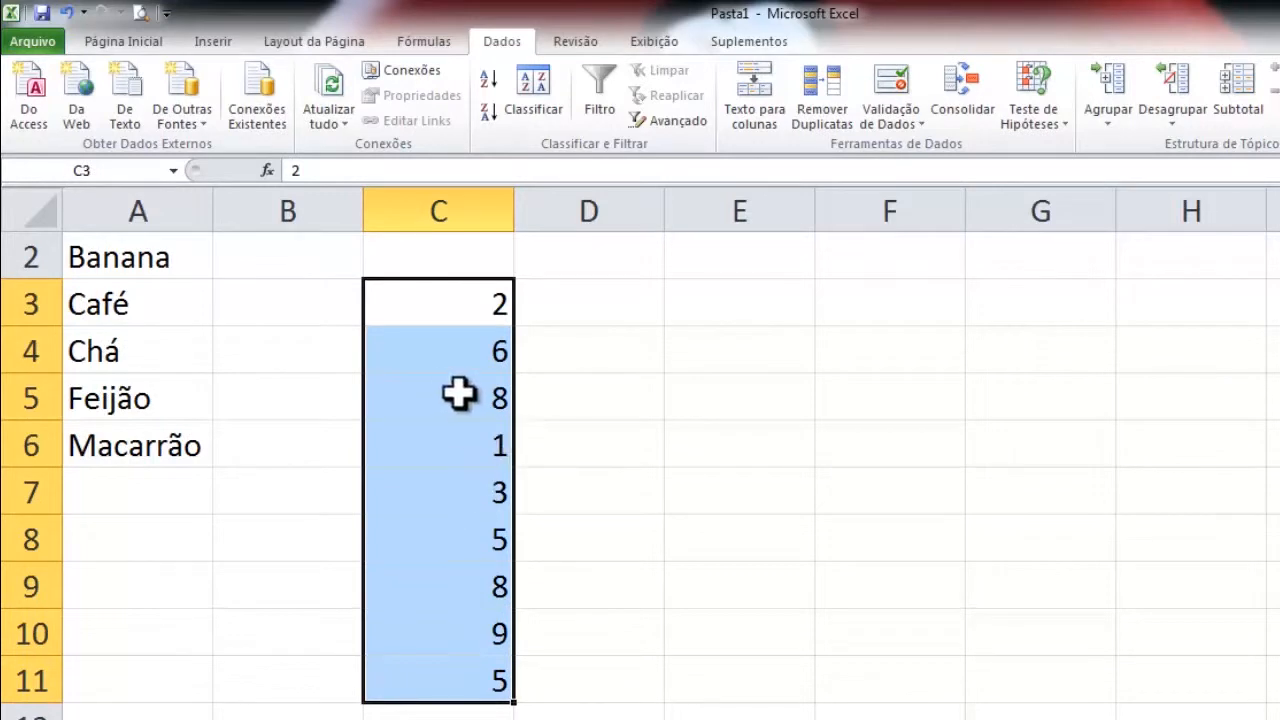
click(487, 80)
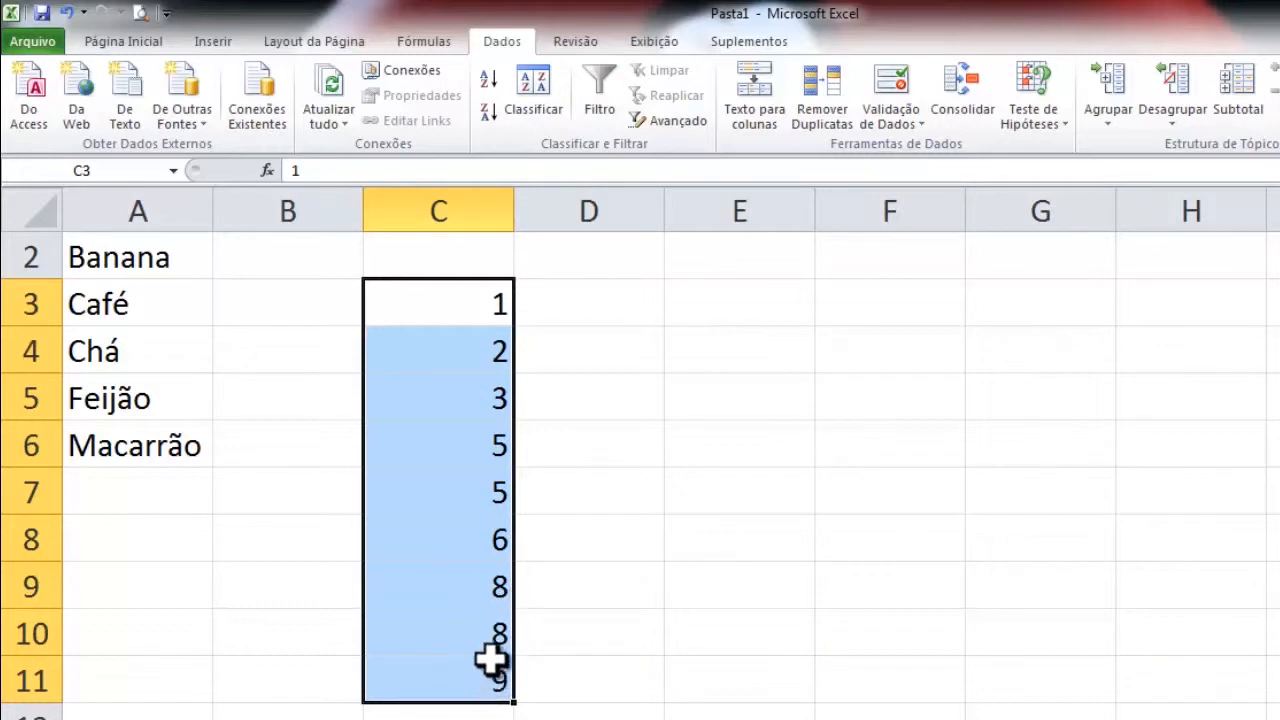
click(494, 114)
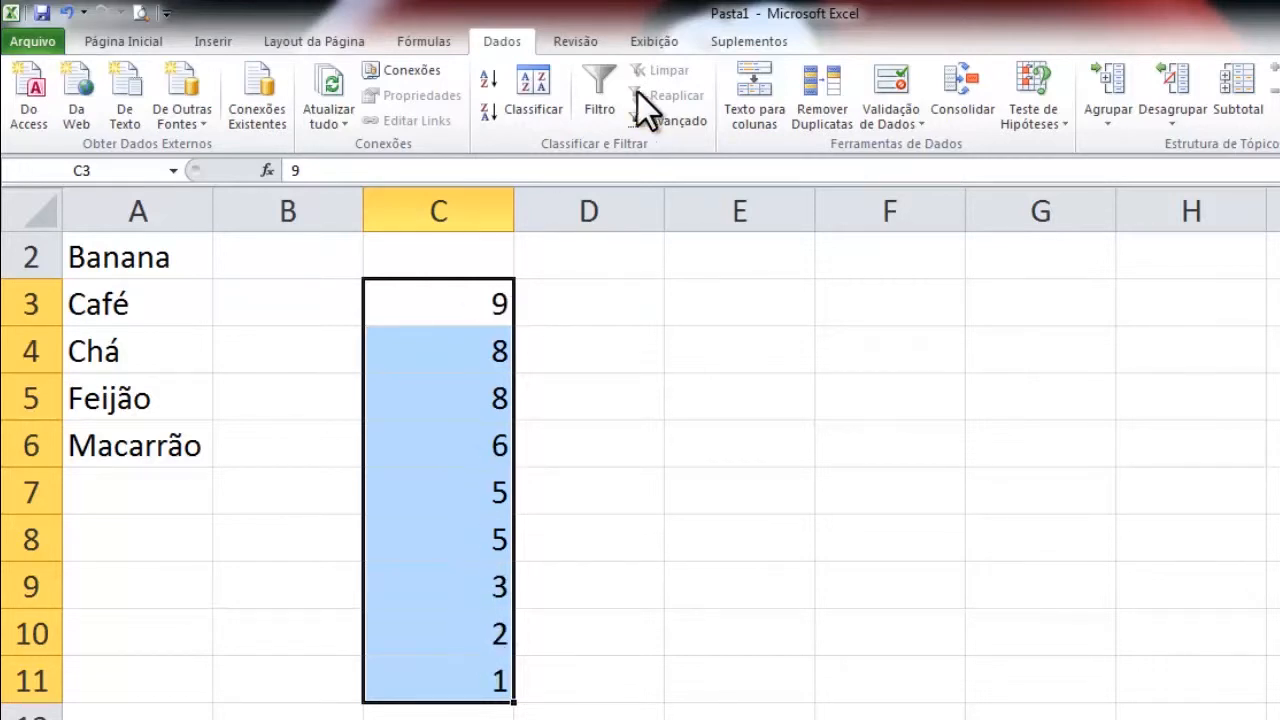
Step: Clear the sorted numbers from column C, starting at C3, and select cell B2
scroll(489, 303, up, 1)
drag(423, 343, 440, 712)
key(Delete)
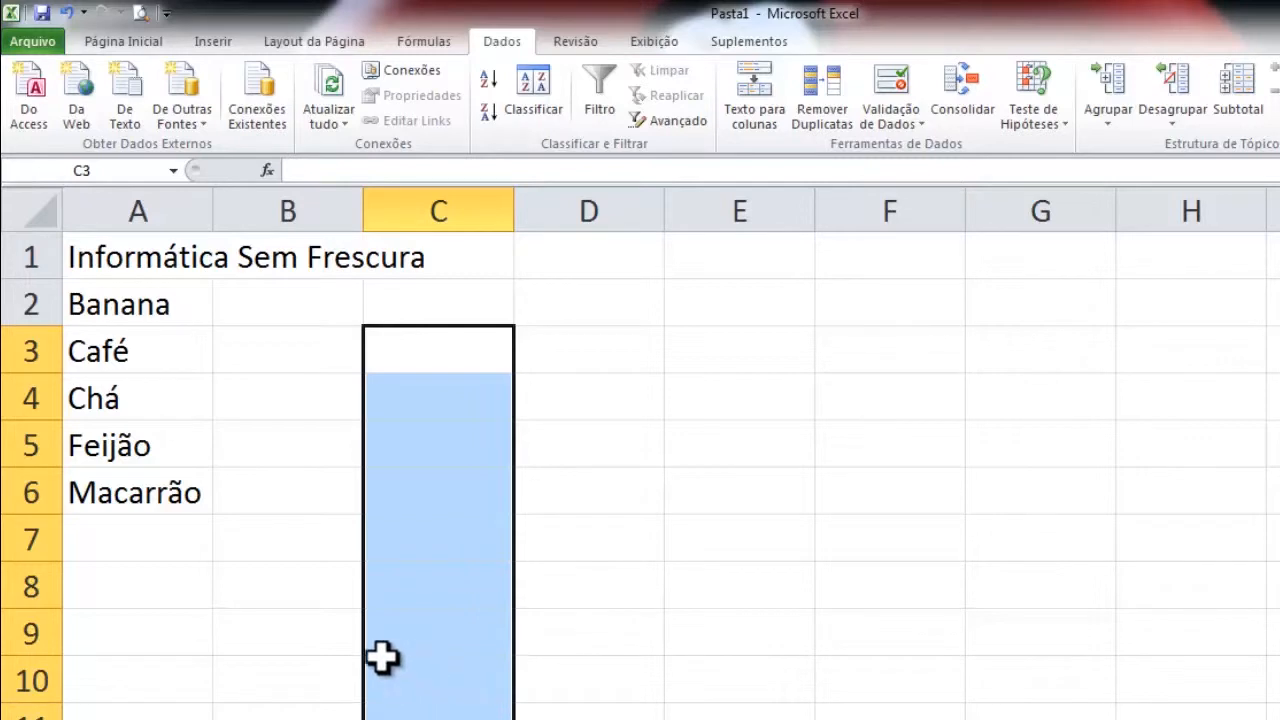
click(275, 303)
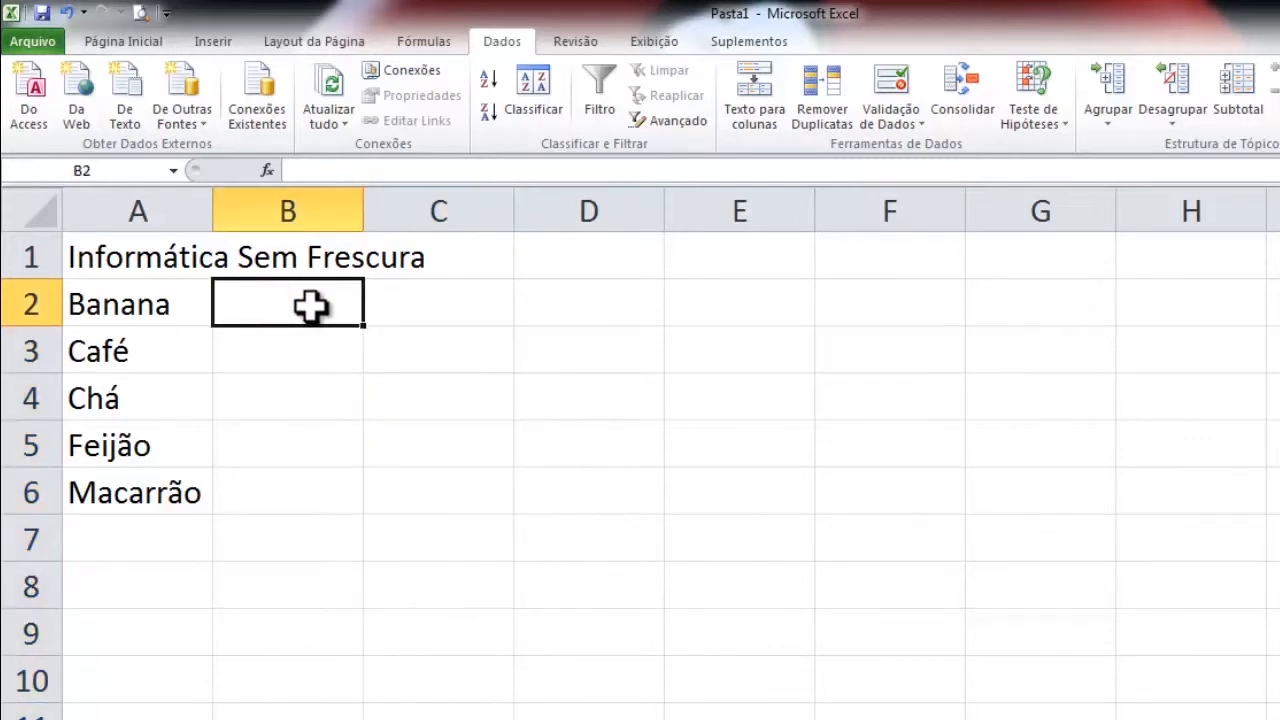
Step: Enter the prices 2,5, 8, 3,5, 6 and 2,9 in cells B2 to B6 beside the products
text(2,5)
key(Return)
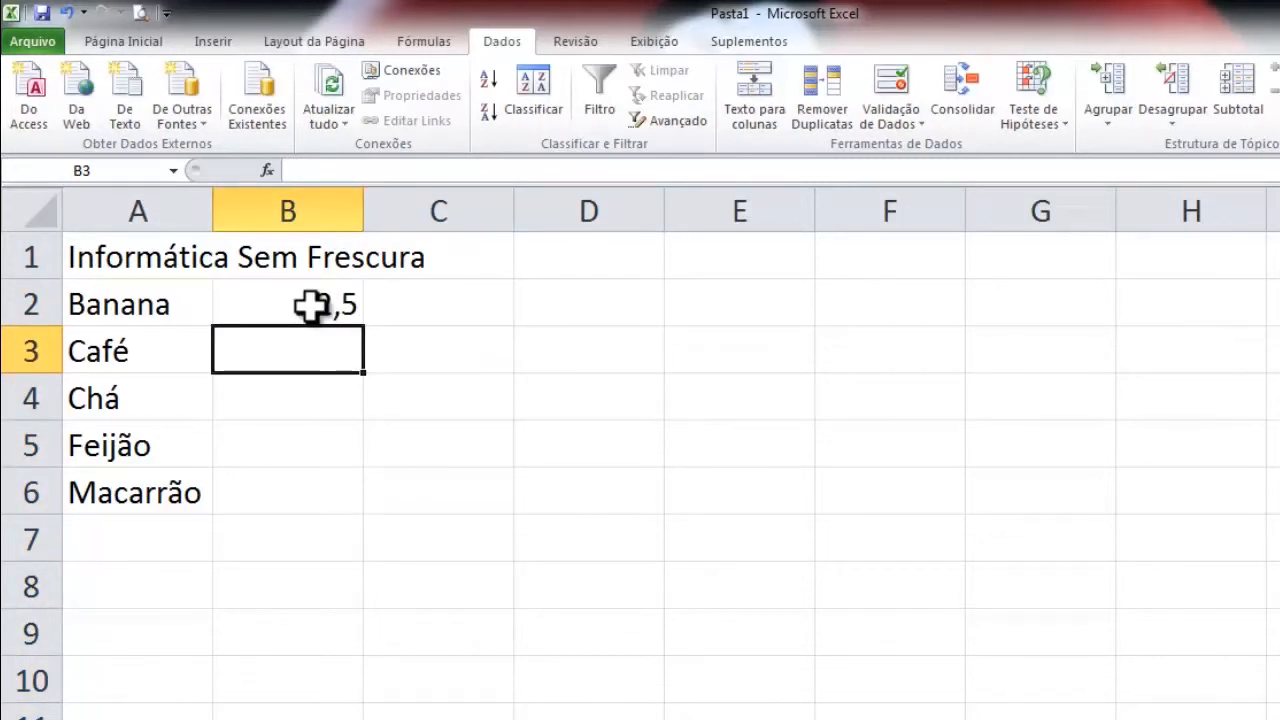
text(8)
key(Return)
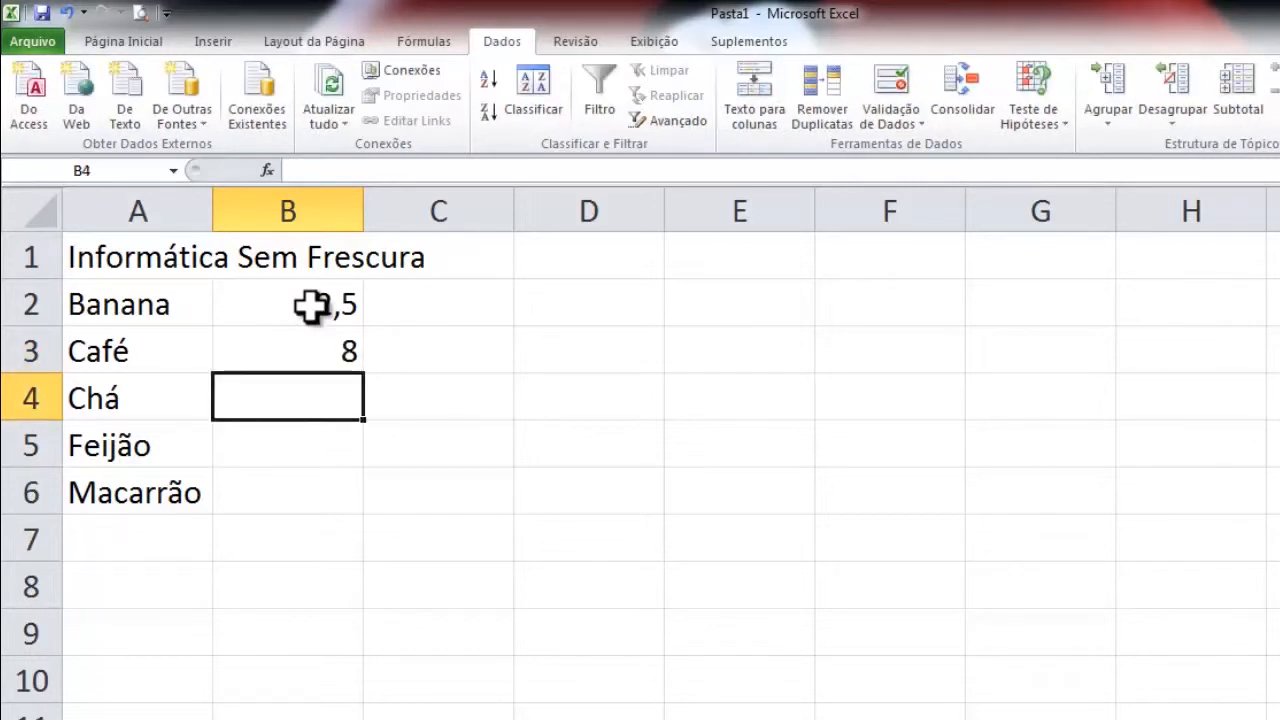
text(3,5)
key(Return)
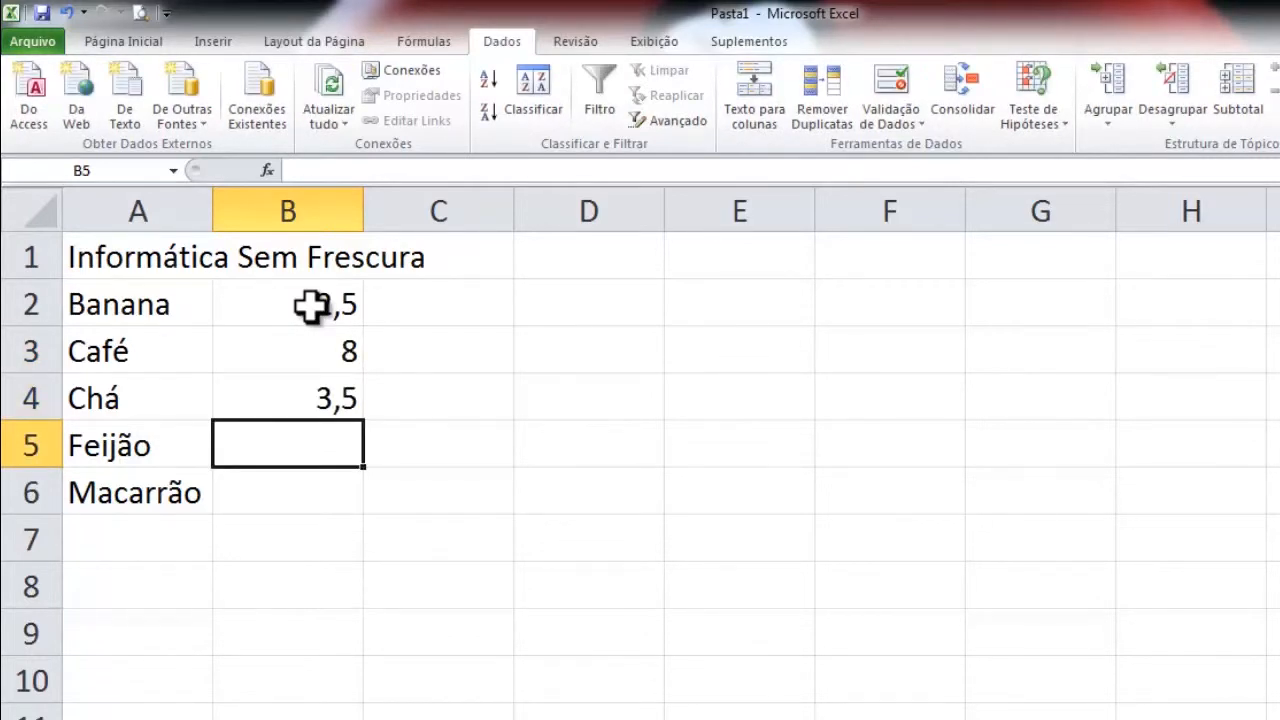
text(6)
key(Return)
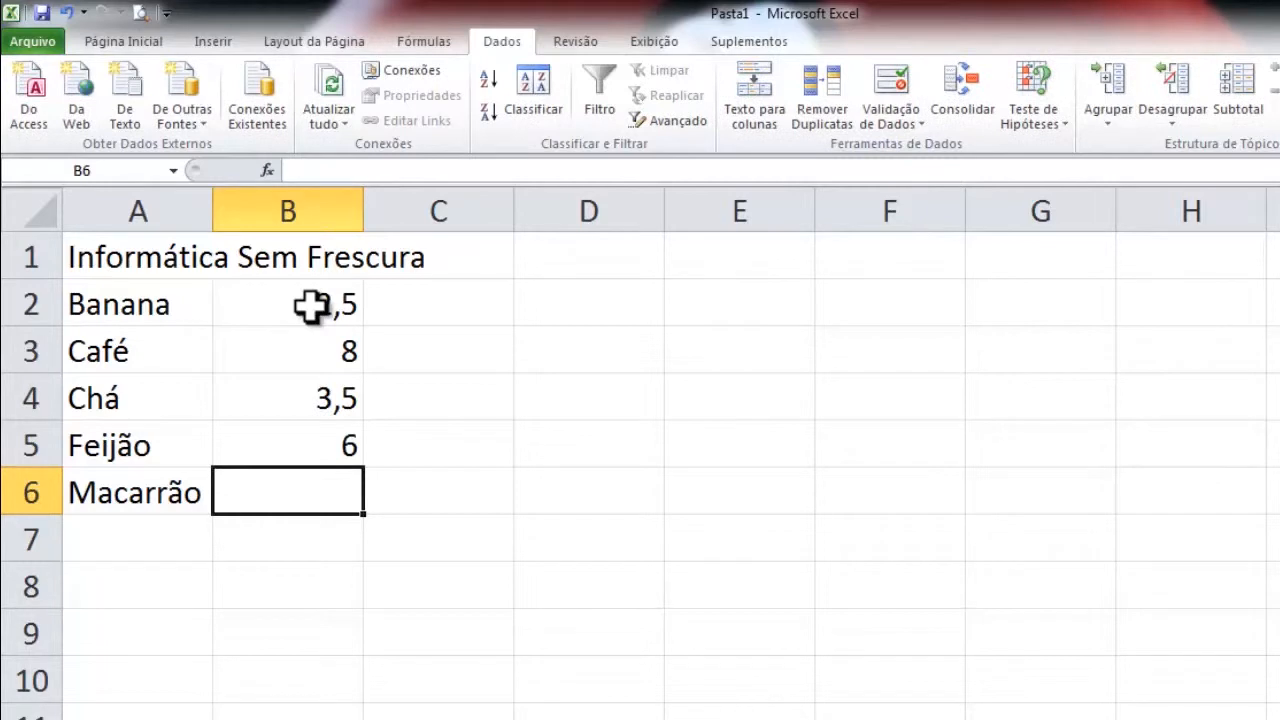
text(2,9)
key(Return)
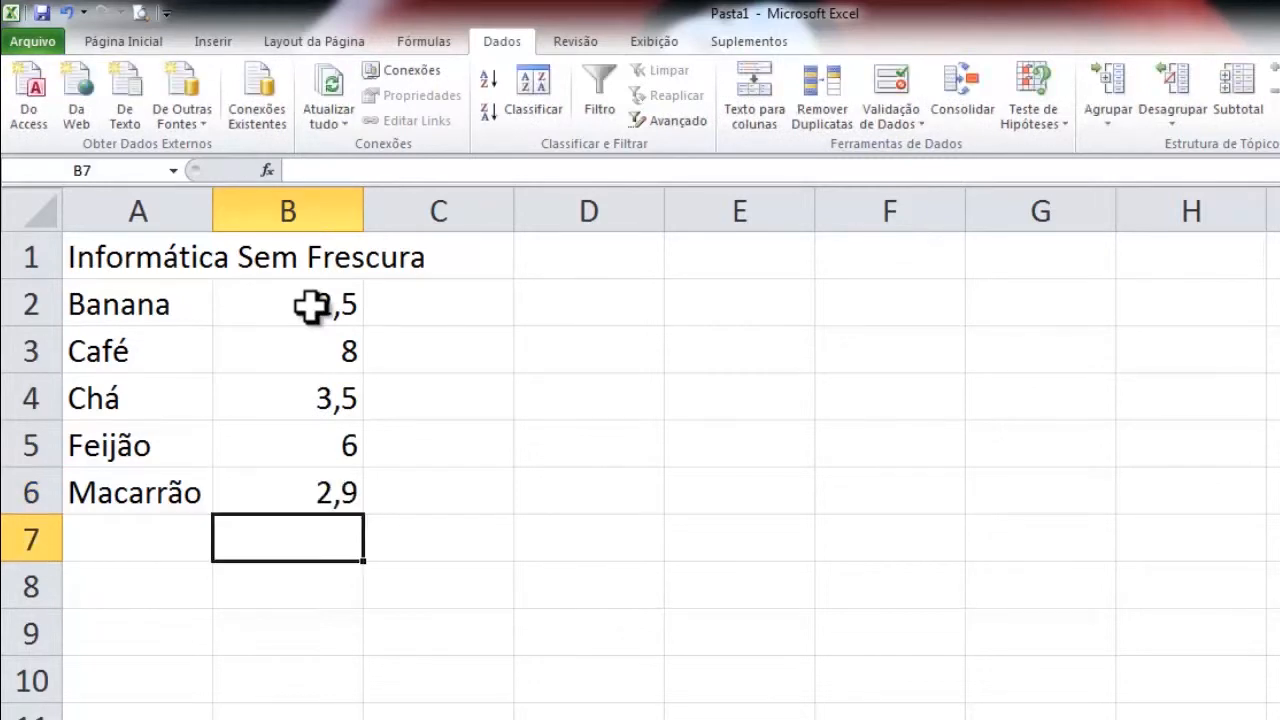
Step: Sort the product and price range A2:B6 by the values in column B, from smallest to largest
drag(160, 304, 300, 490)
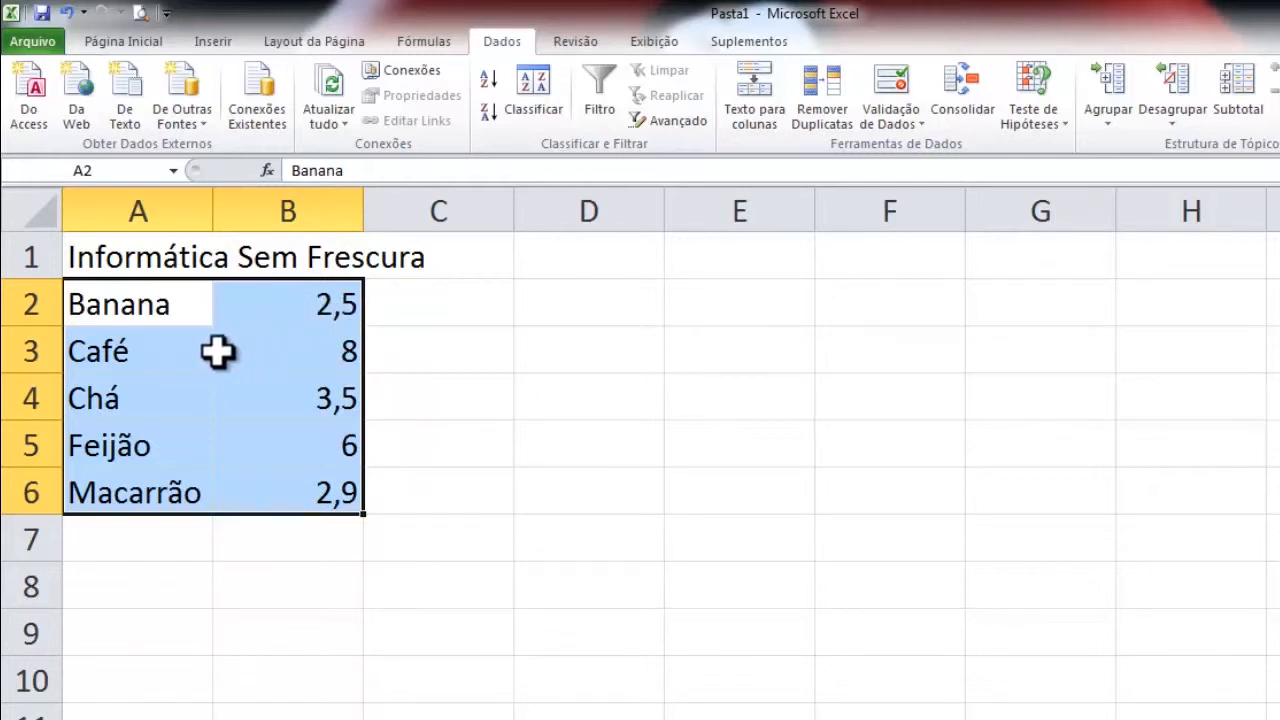
drag(80, 305, 285, 315)
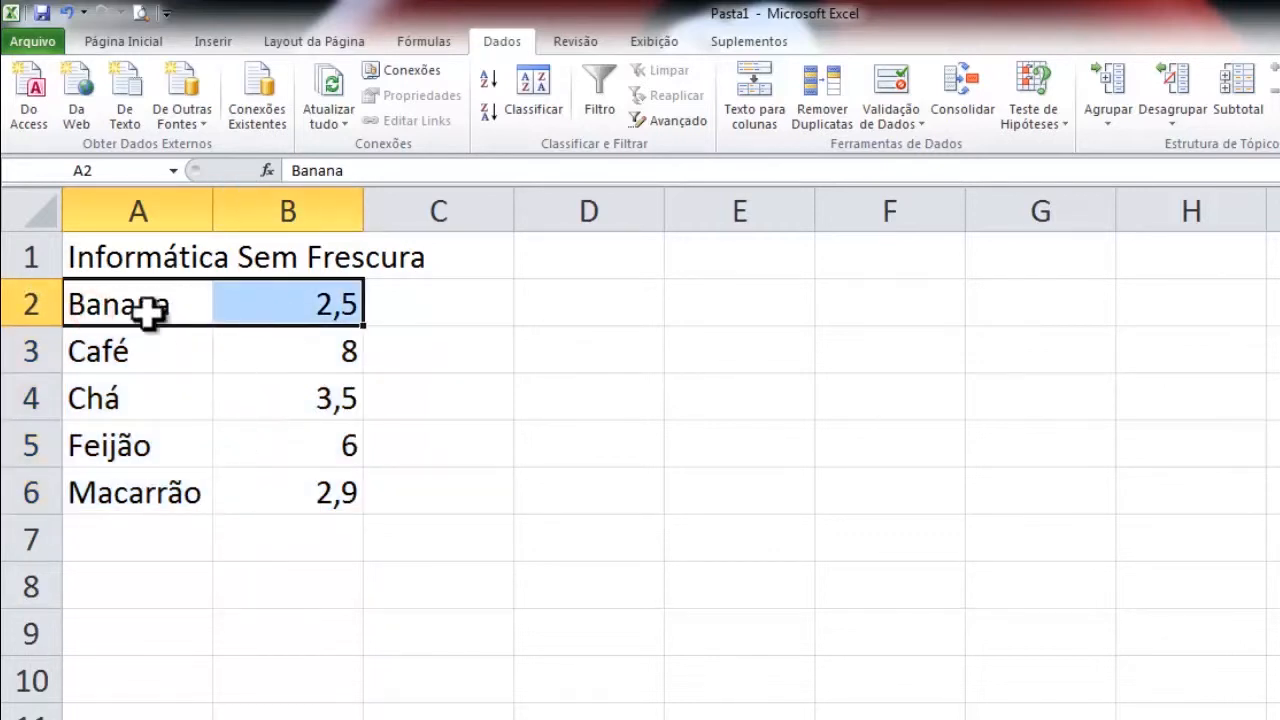
drag(143, 309, 266, 488)
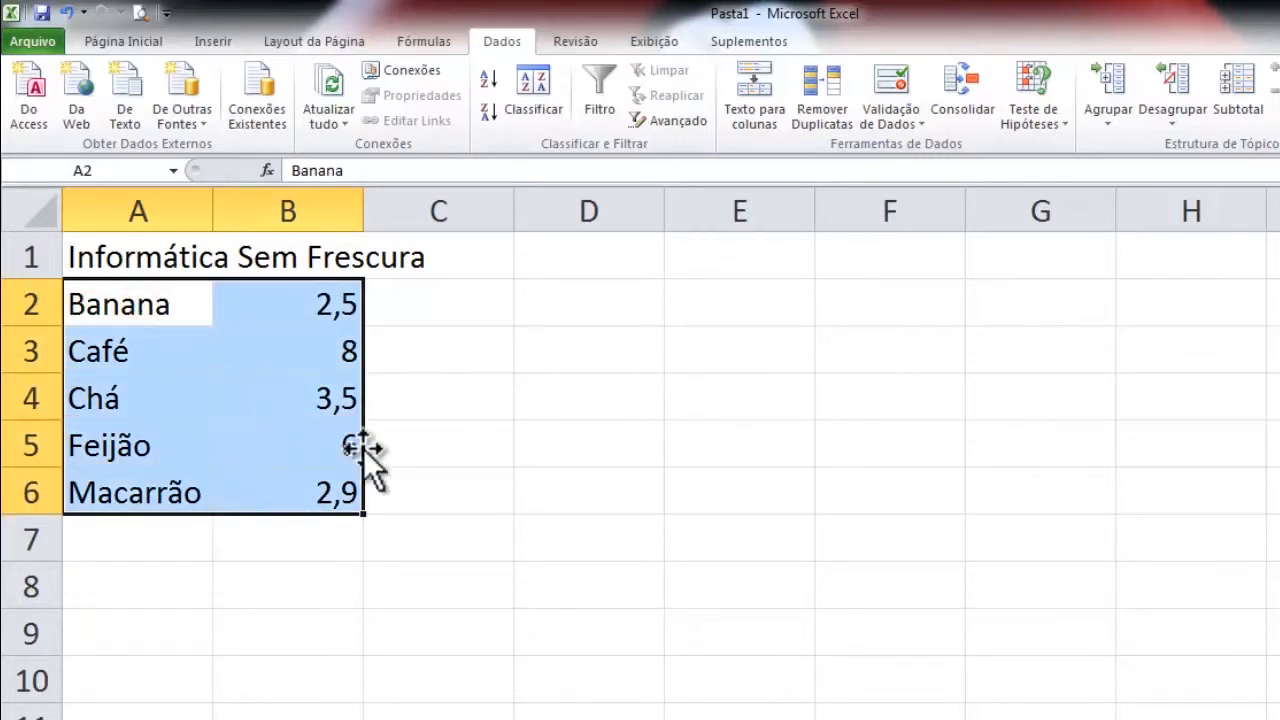
click(520, 84)
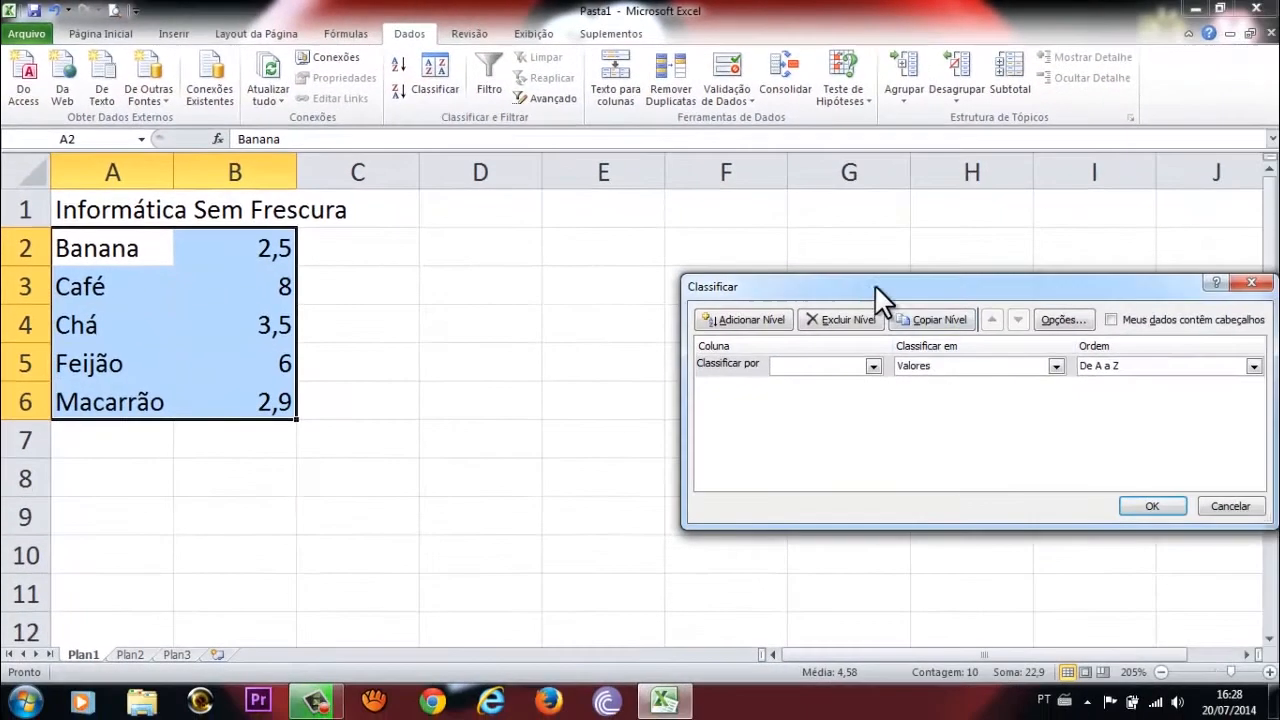
drag(874, 290, 650, 235)
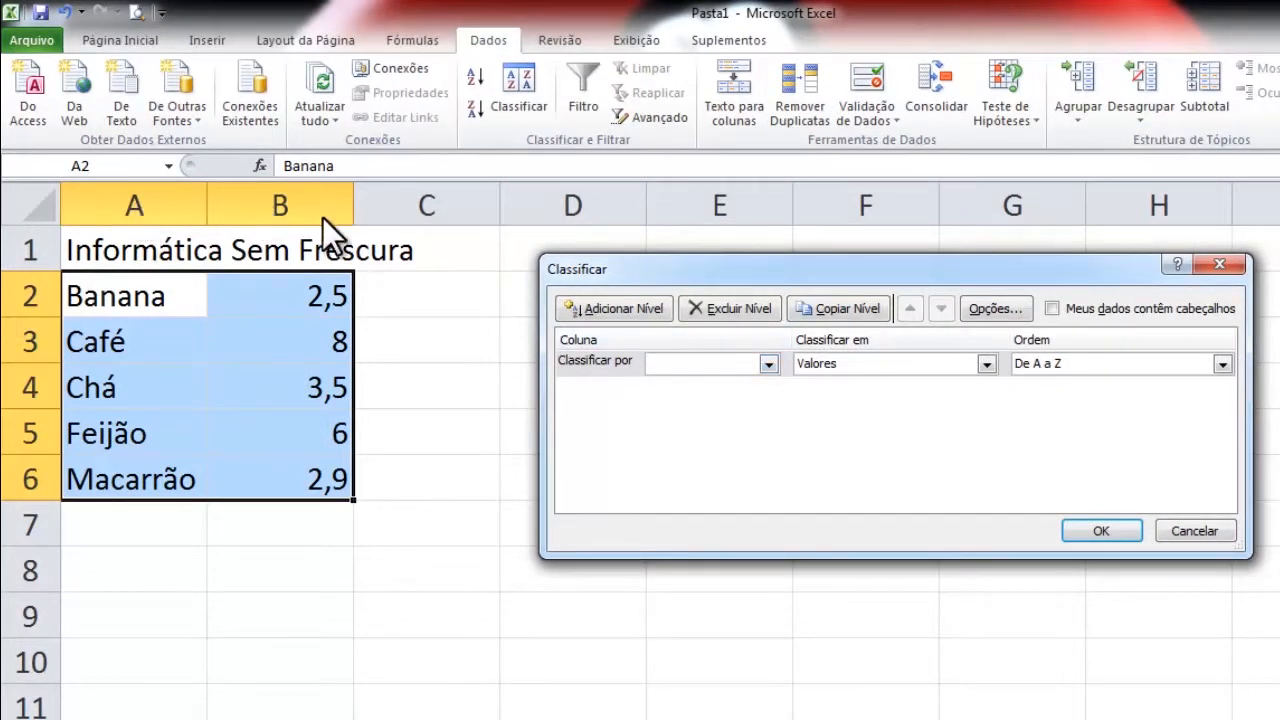
click(768, 363)
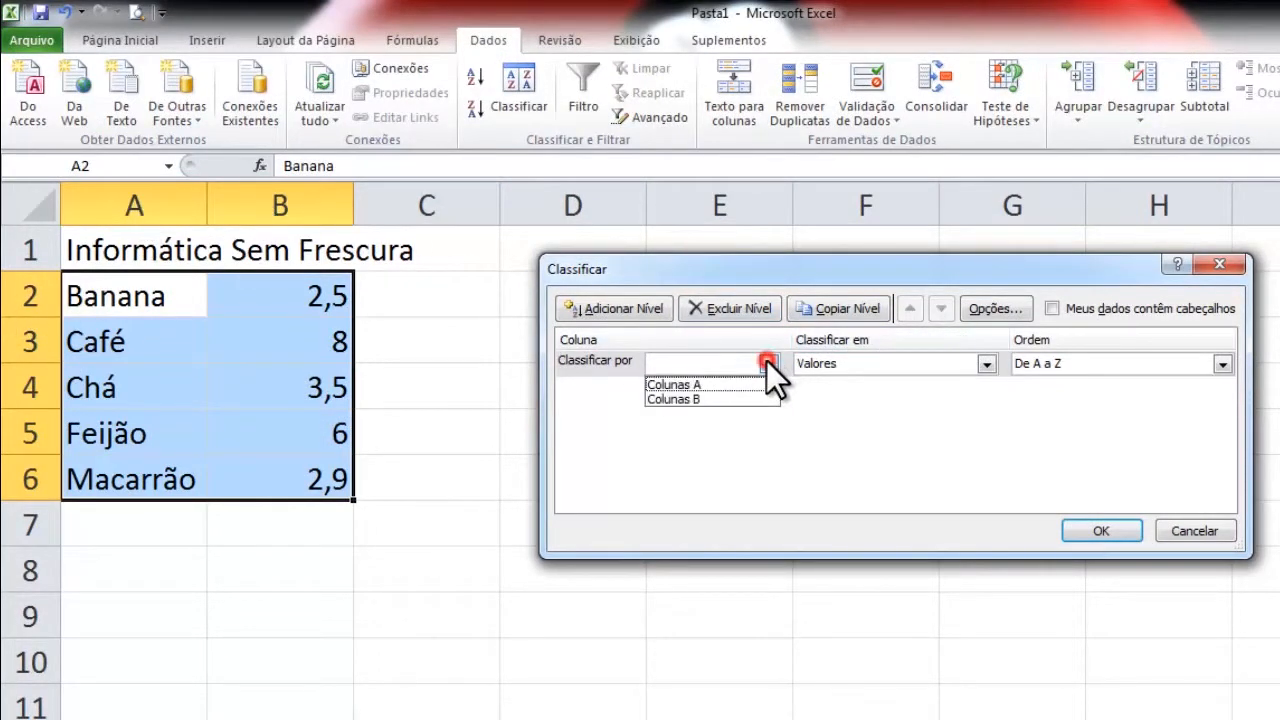
click(728, 399)
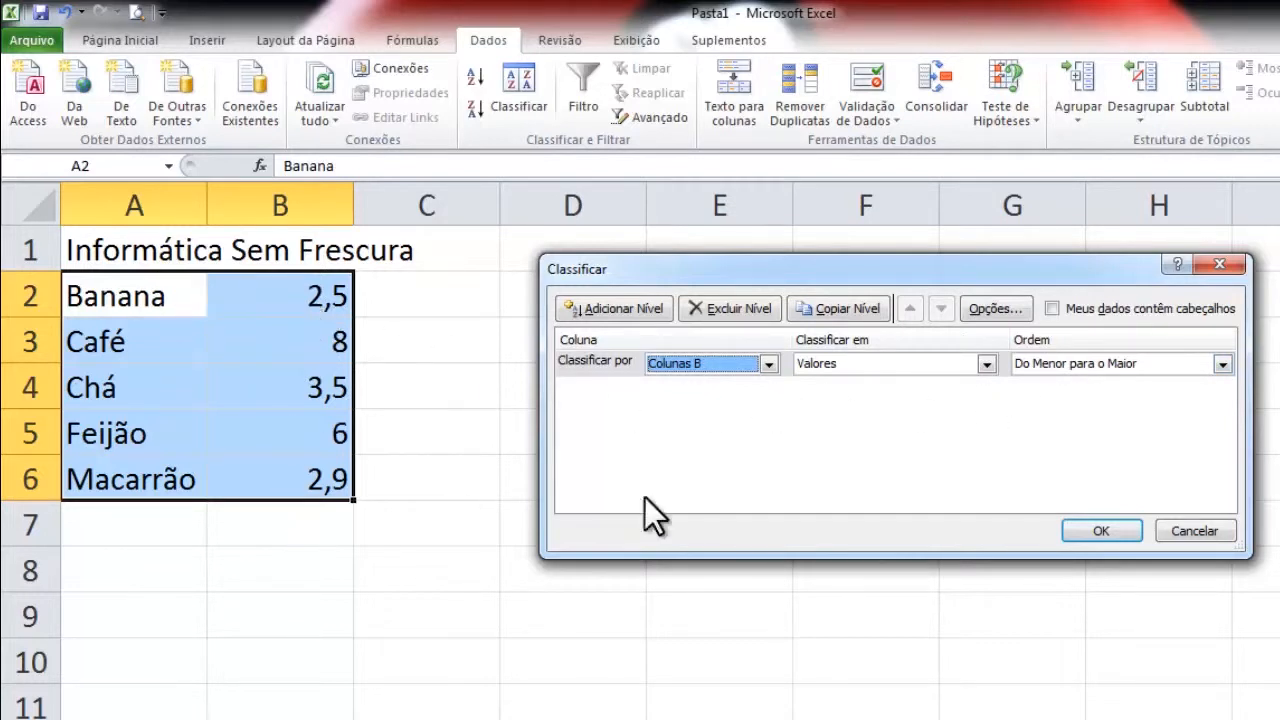
click(1114, 529)
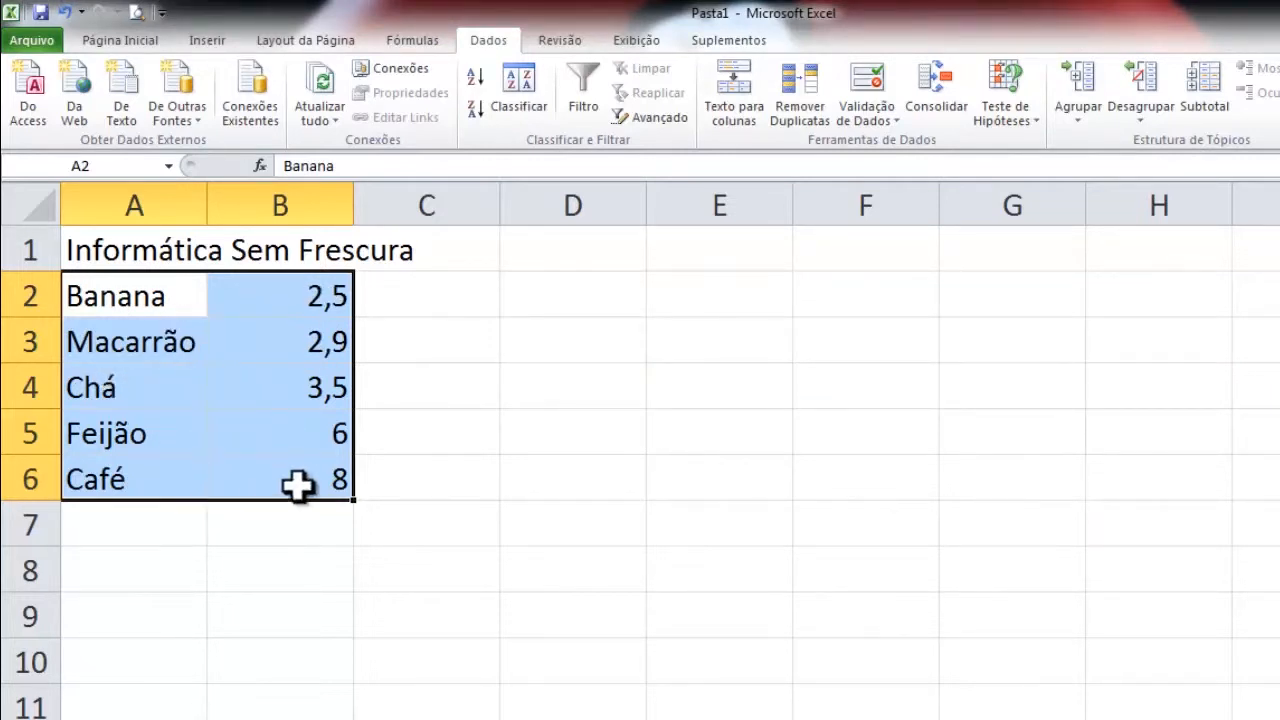
click(539, 96)
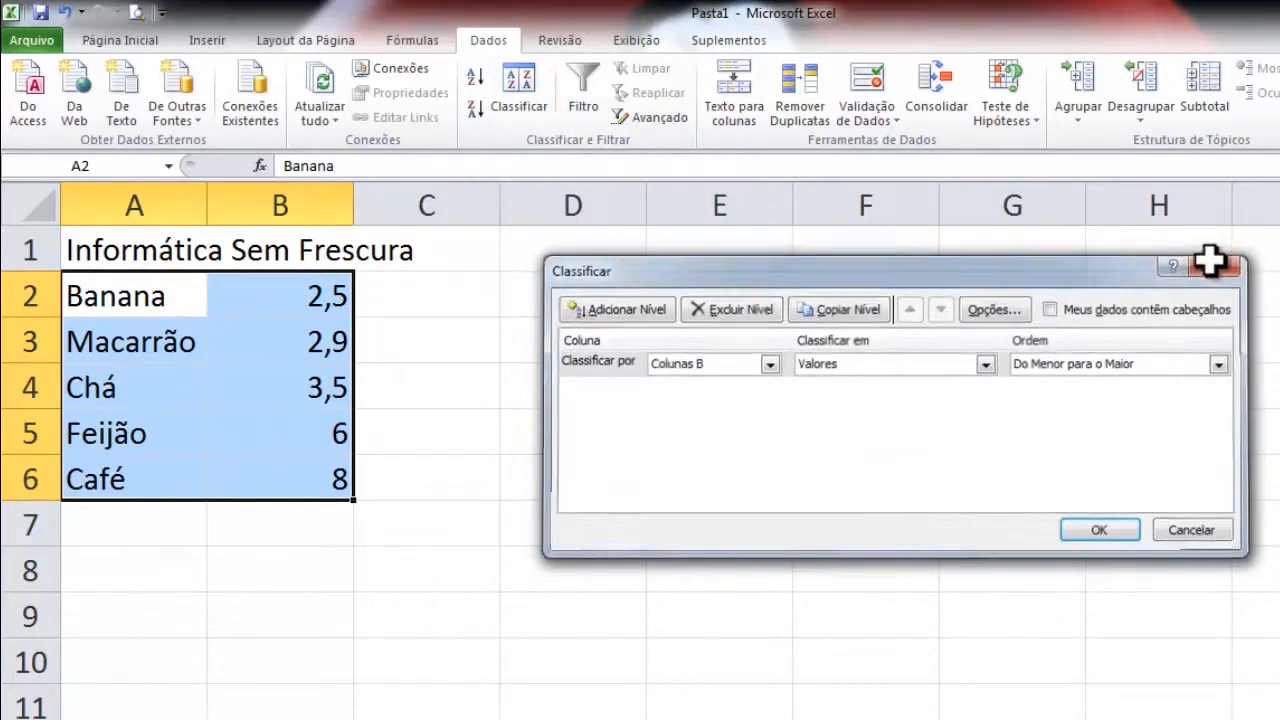
click(1212, 263)
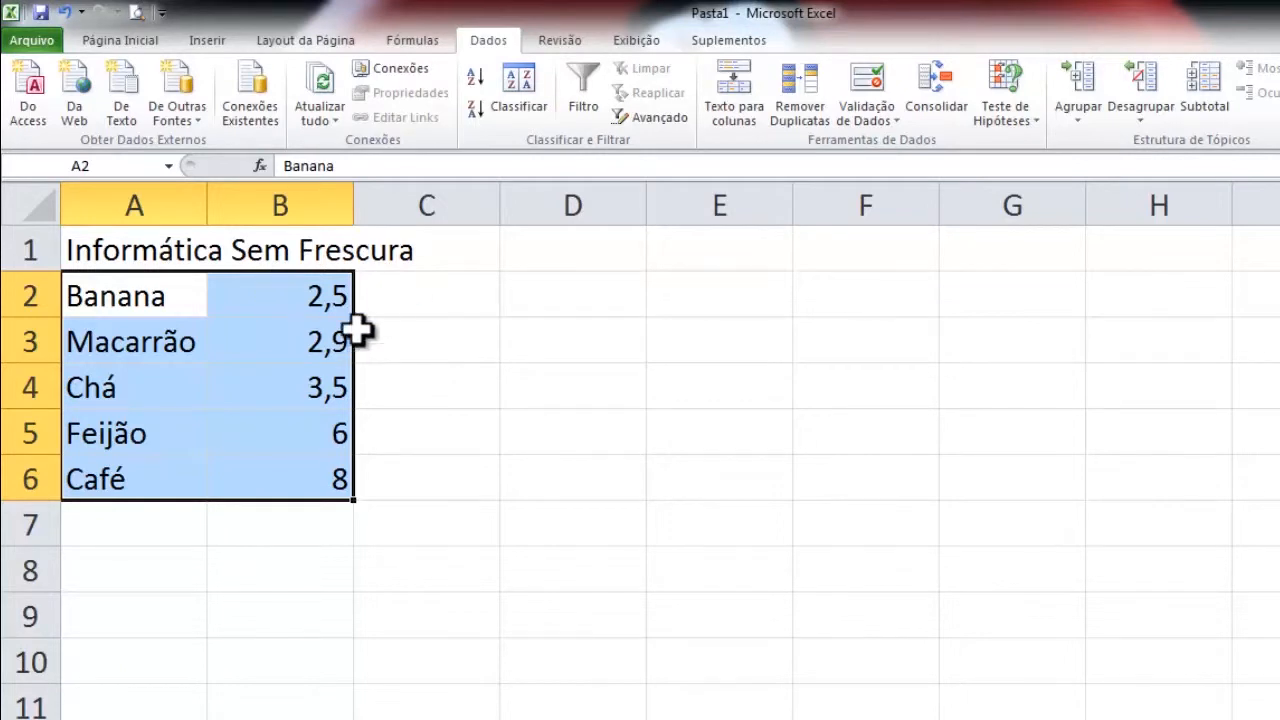
click(460, 378)
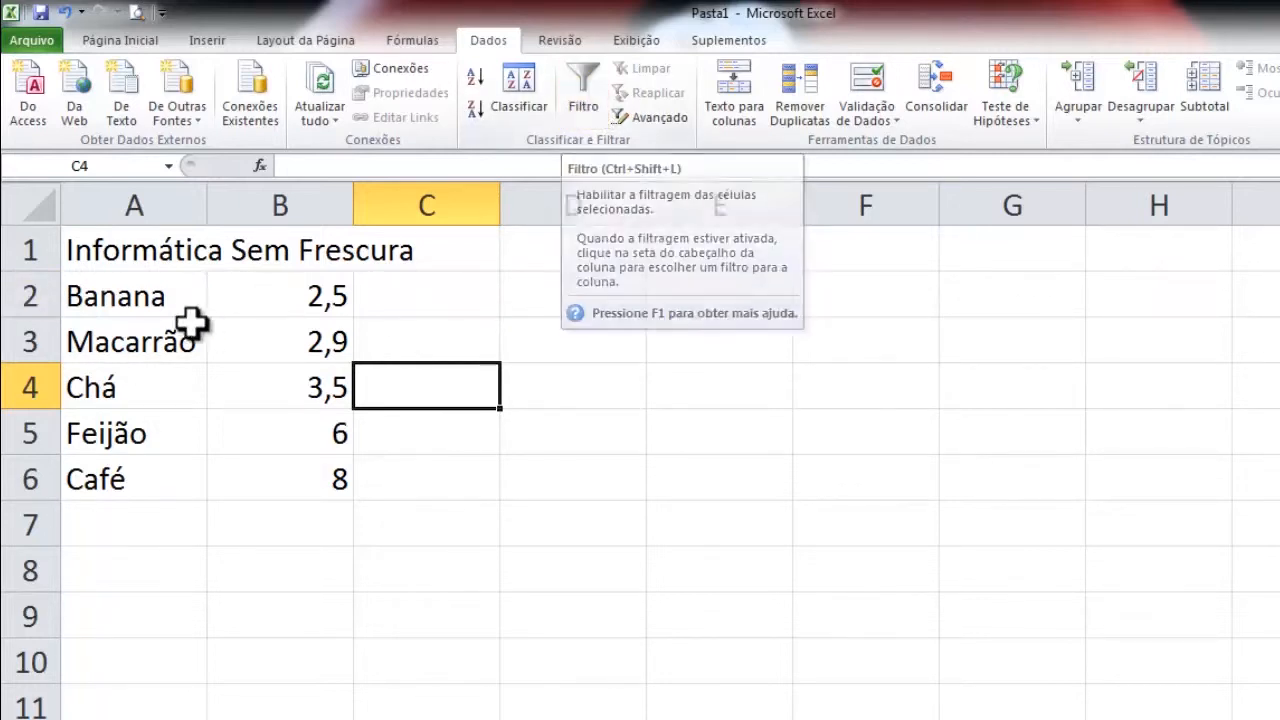
Step: Turn on filtering for cells A2:B2, switch it off and turn it on again
drag(141, 292, 265, 292)
click(583, 98)
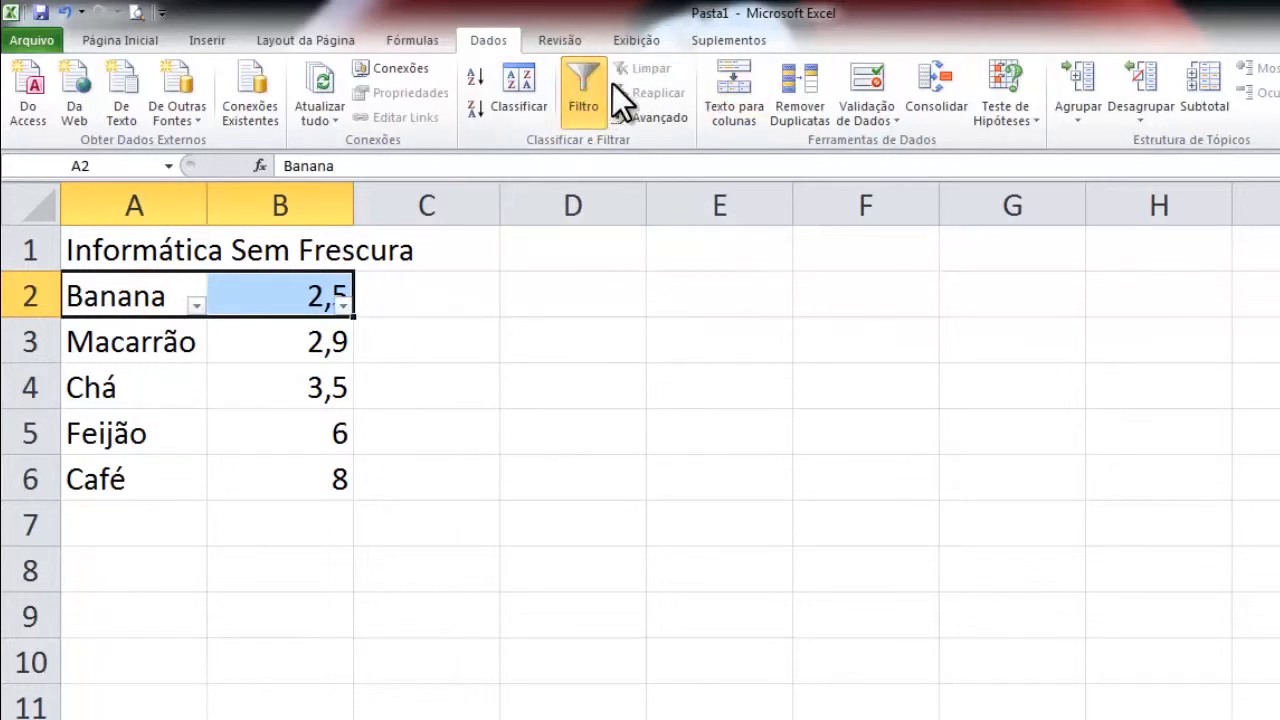
drag(172, 293, 323, 283)
click(585, 88)
click(587, 89)
Step: Toggle the Selecionar Tudo and Café entries in column A's filter list and cancel without filtering
click(196, 304)
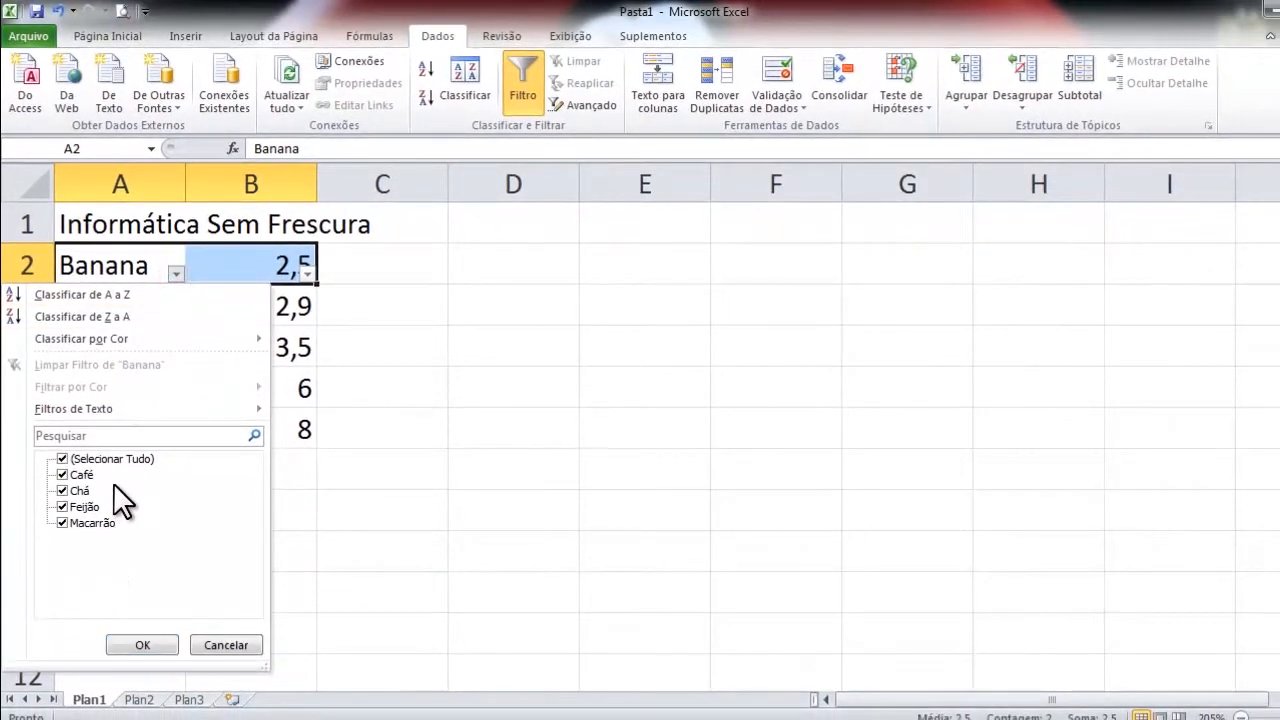
click(62, 459)
click(62, 460)
click(62, 475)
click(62, 475)
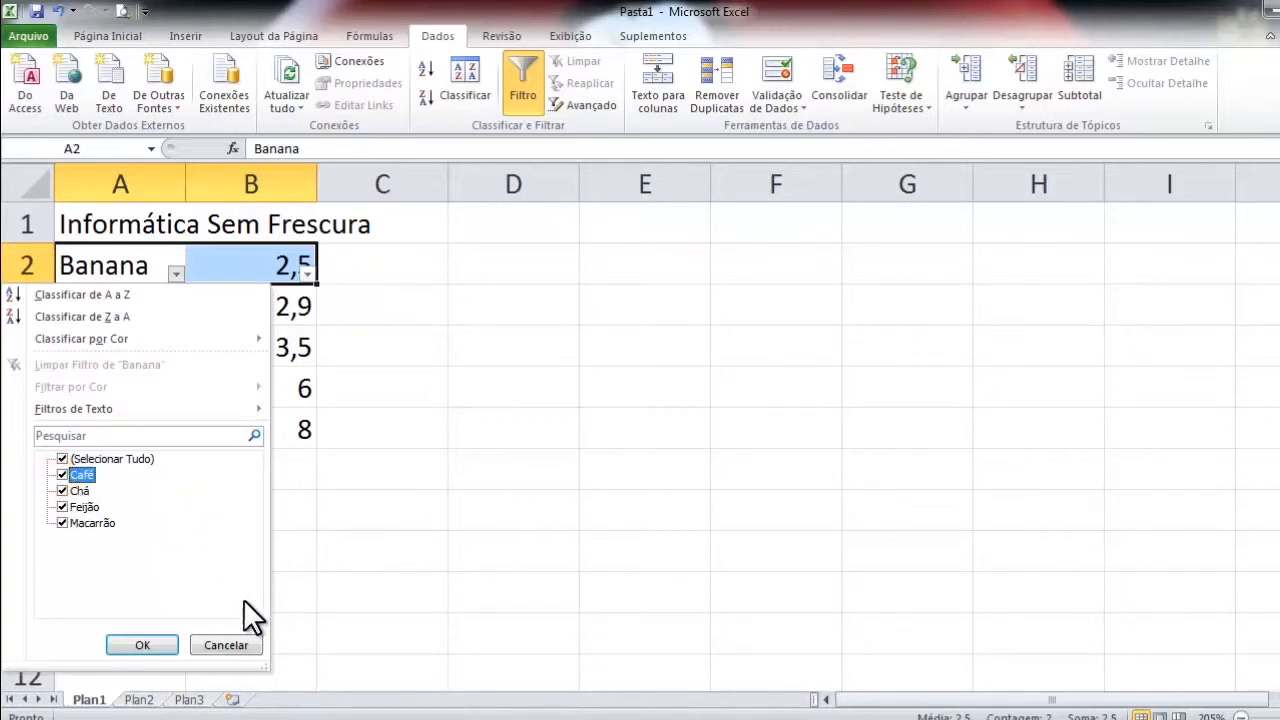
click(226, 640)
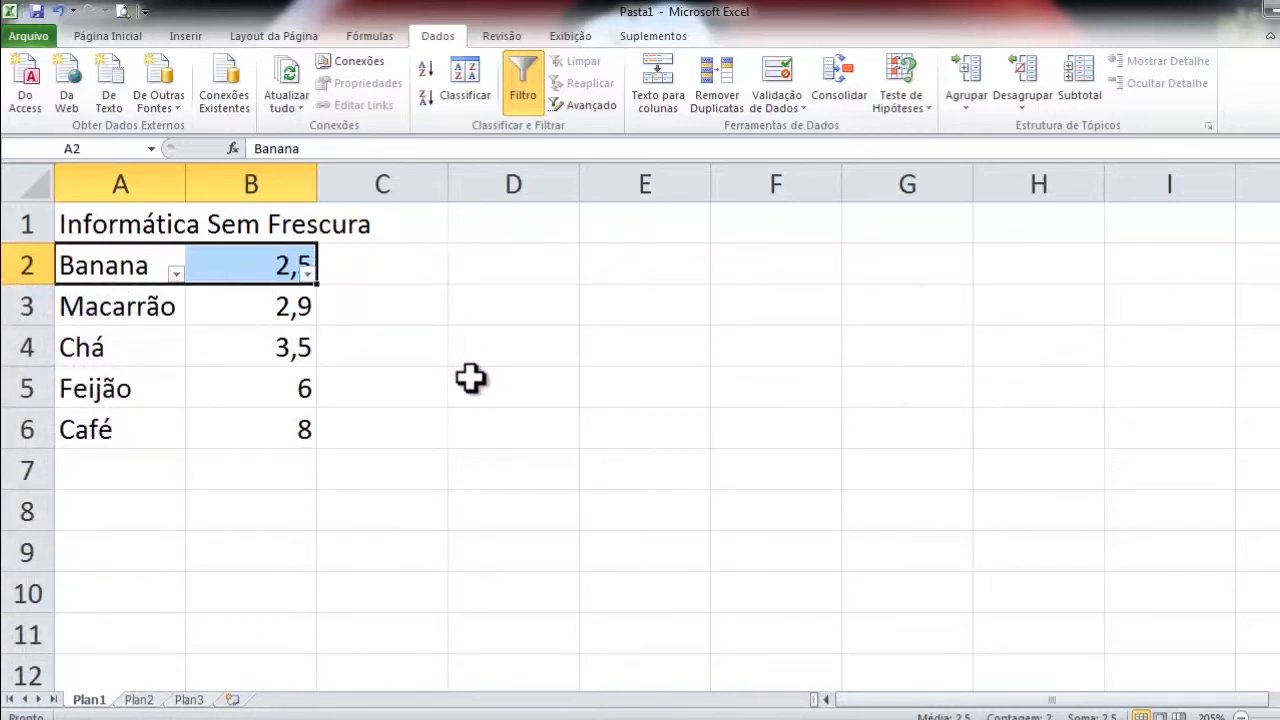
Step: Remove the filter from cells A2:B2 and select the empty cell C4
key(ctrl+shift+l)
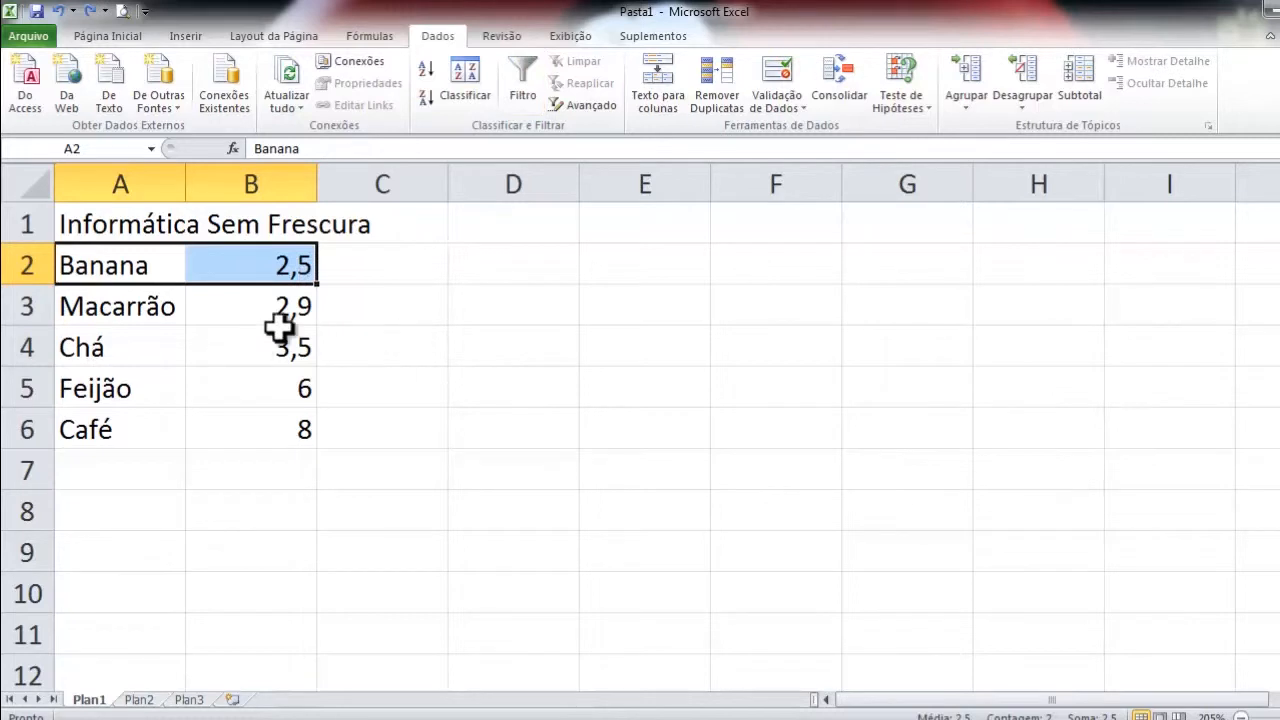
drag(100, 263, 300, 260)
click(420, 352)
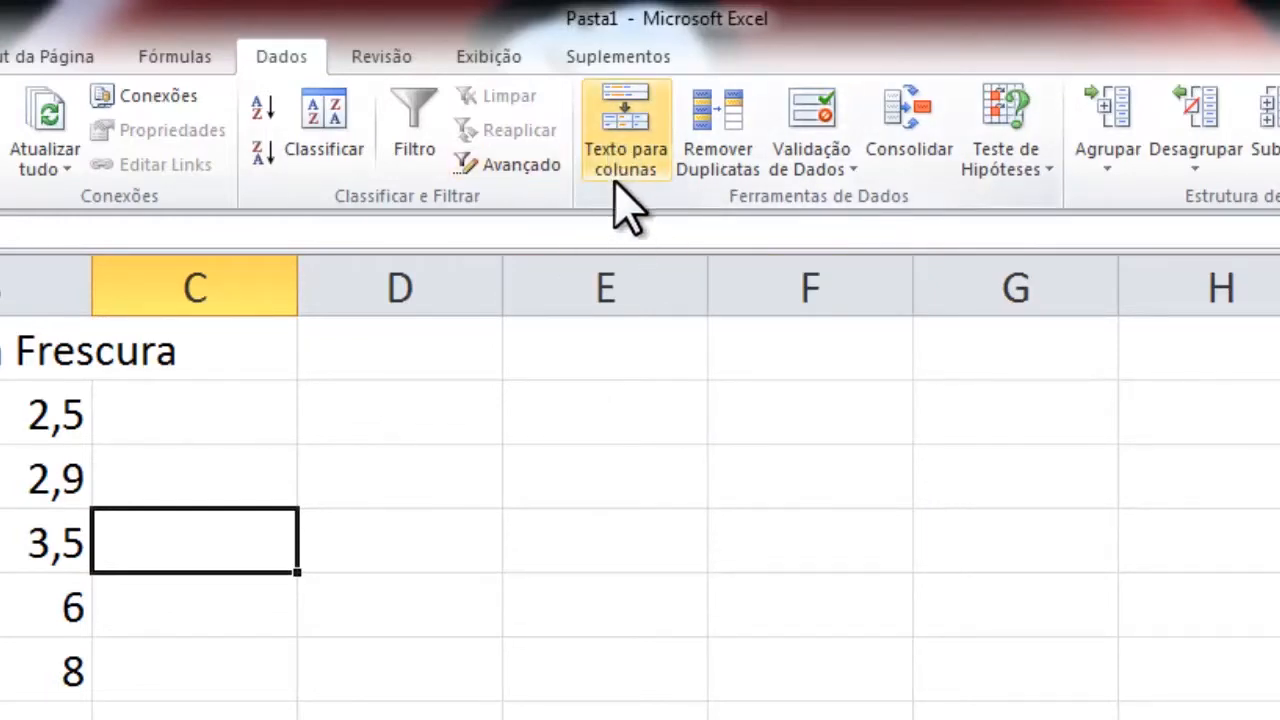
Step: Split the text in A1 into three columns with Text to Columns, using fixed width, General format and destination $A$1
click(211, 348)
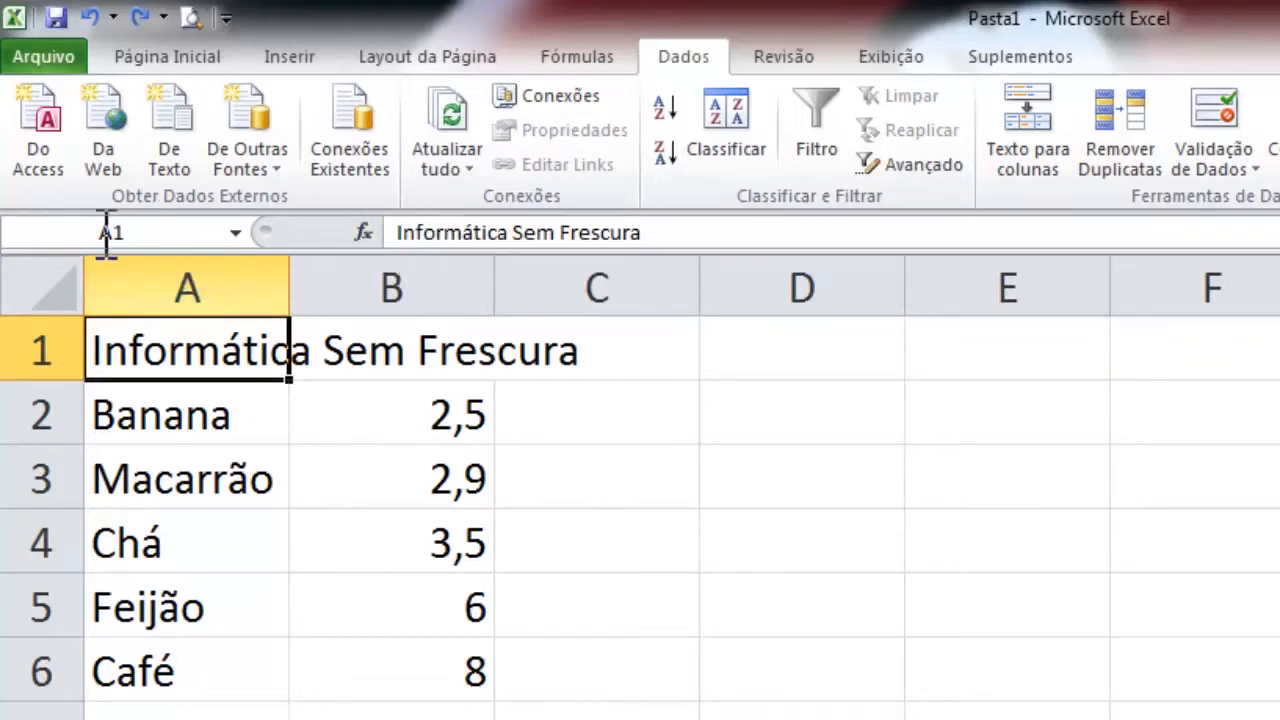
click(435, 333)
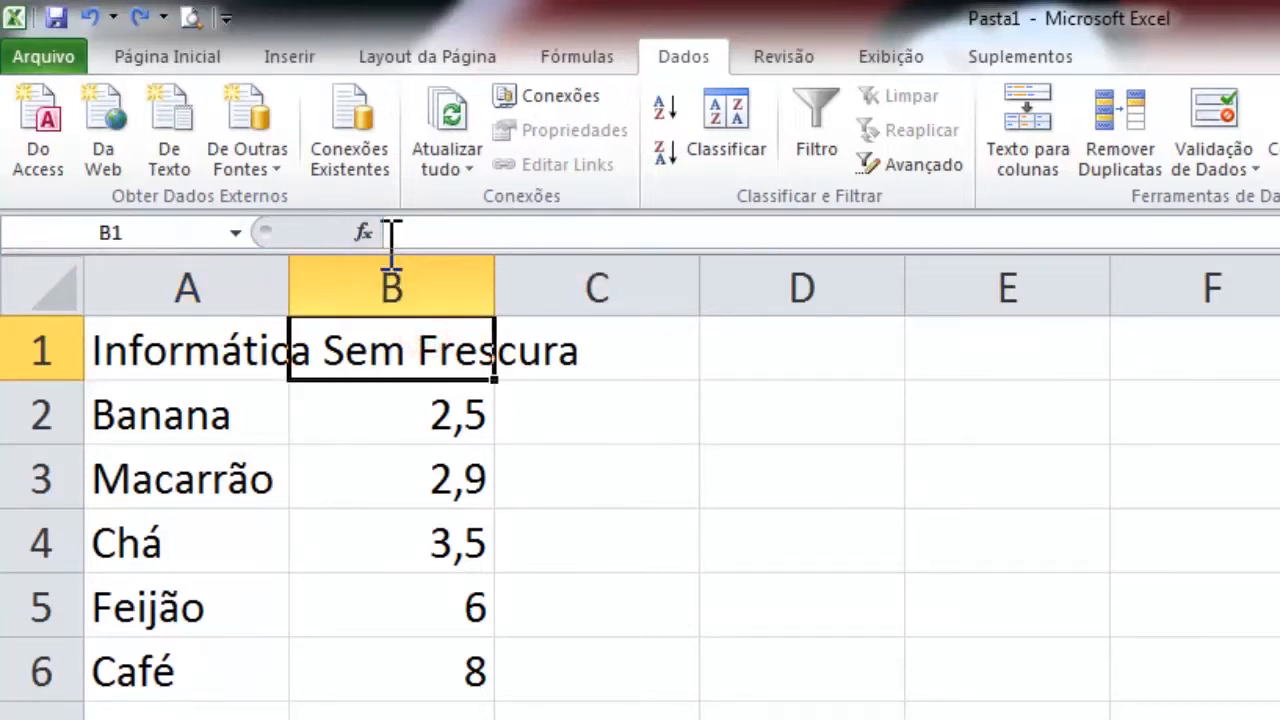
click(194, 323)
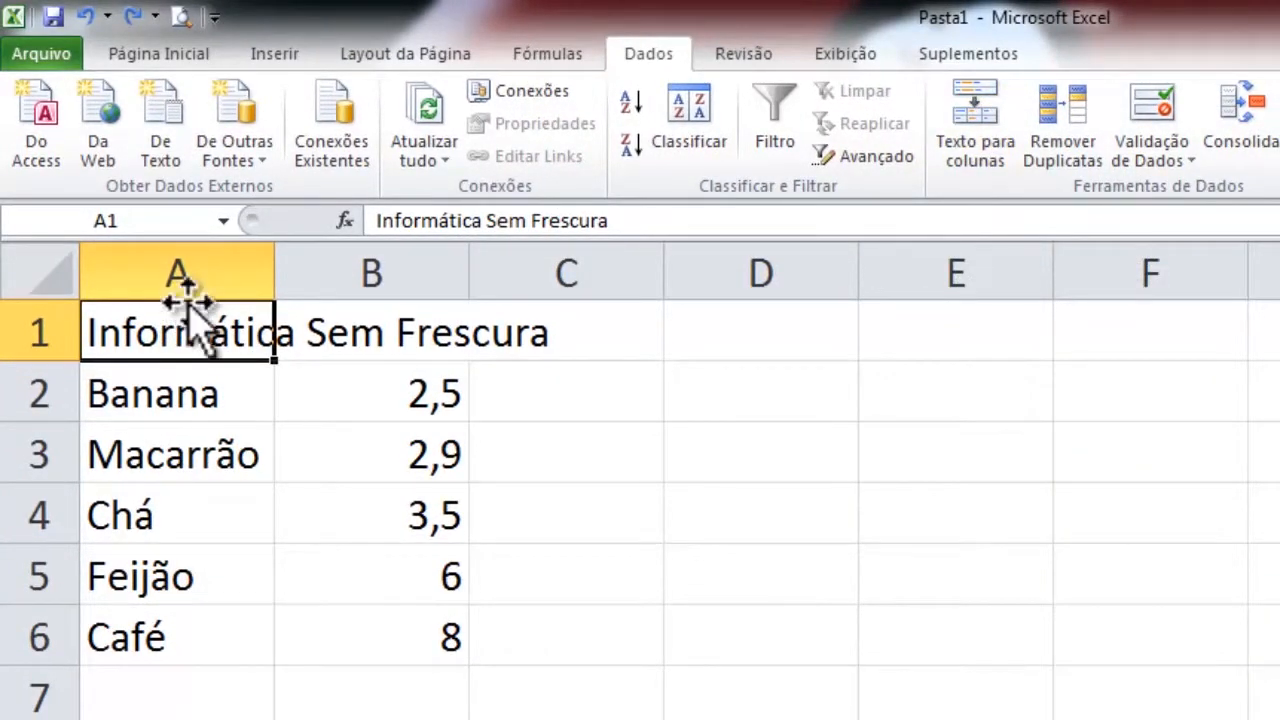
click(985, 130)
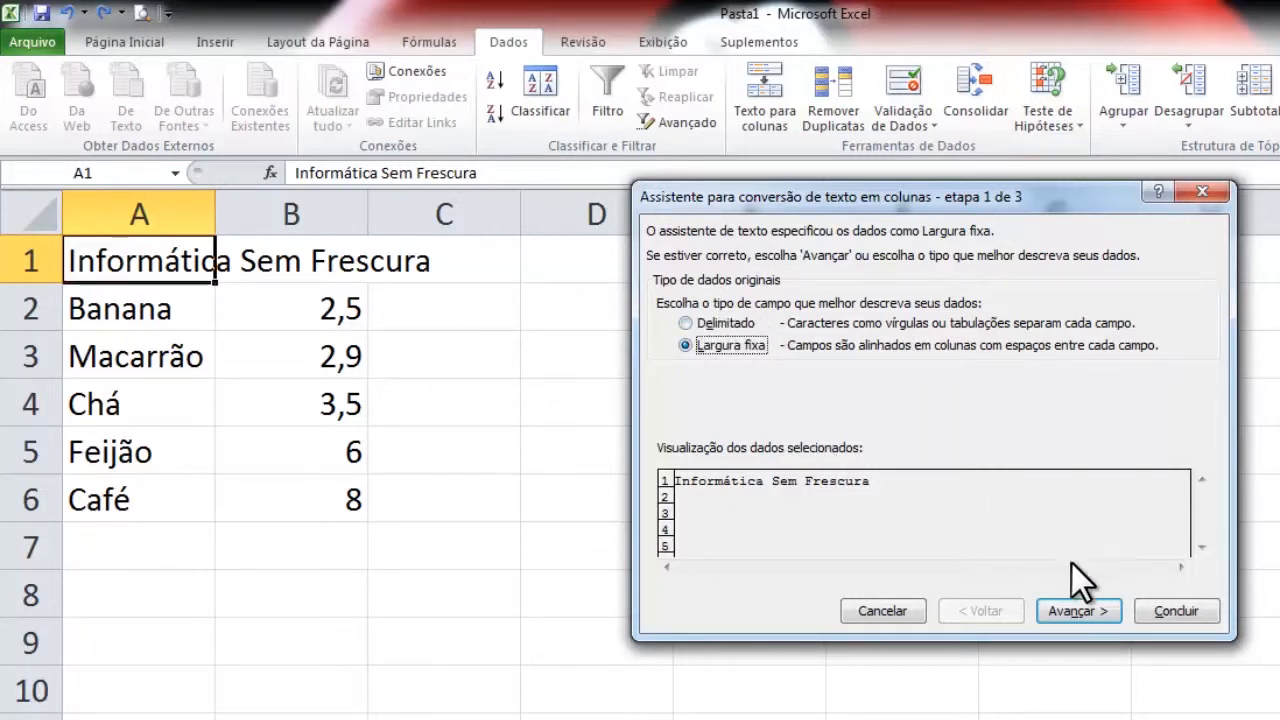
click(1060, 610)
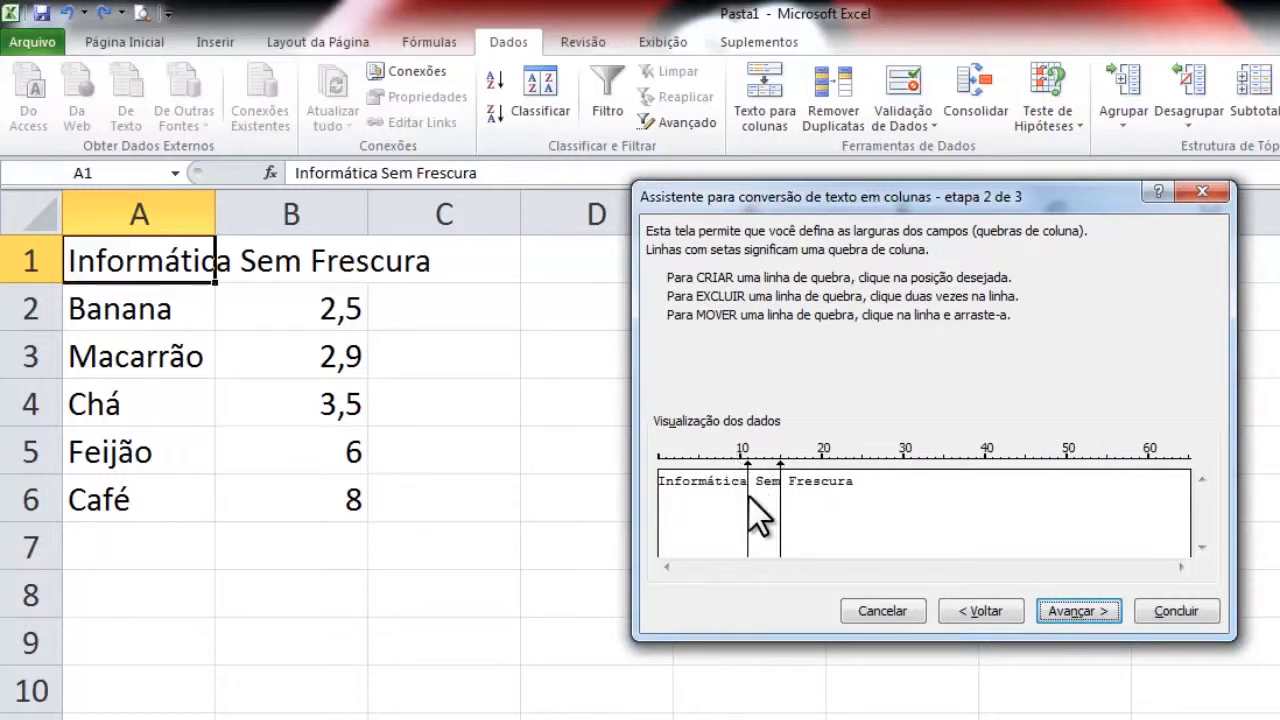
click(1069, 611)
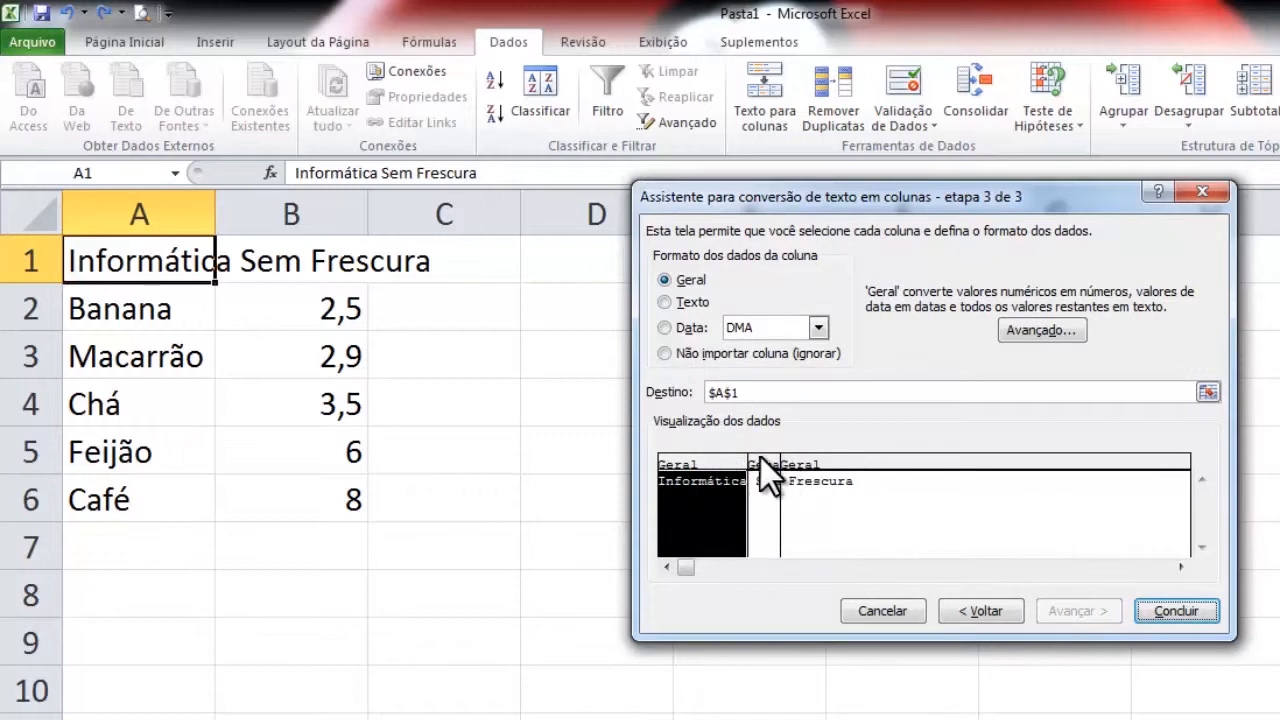
click(1172, 612)
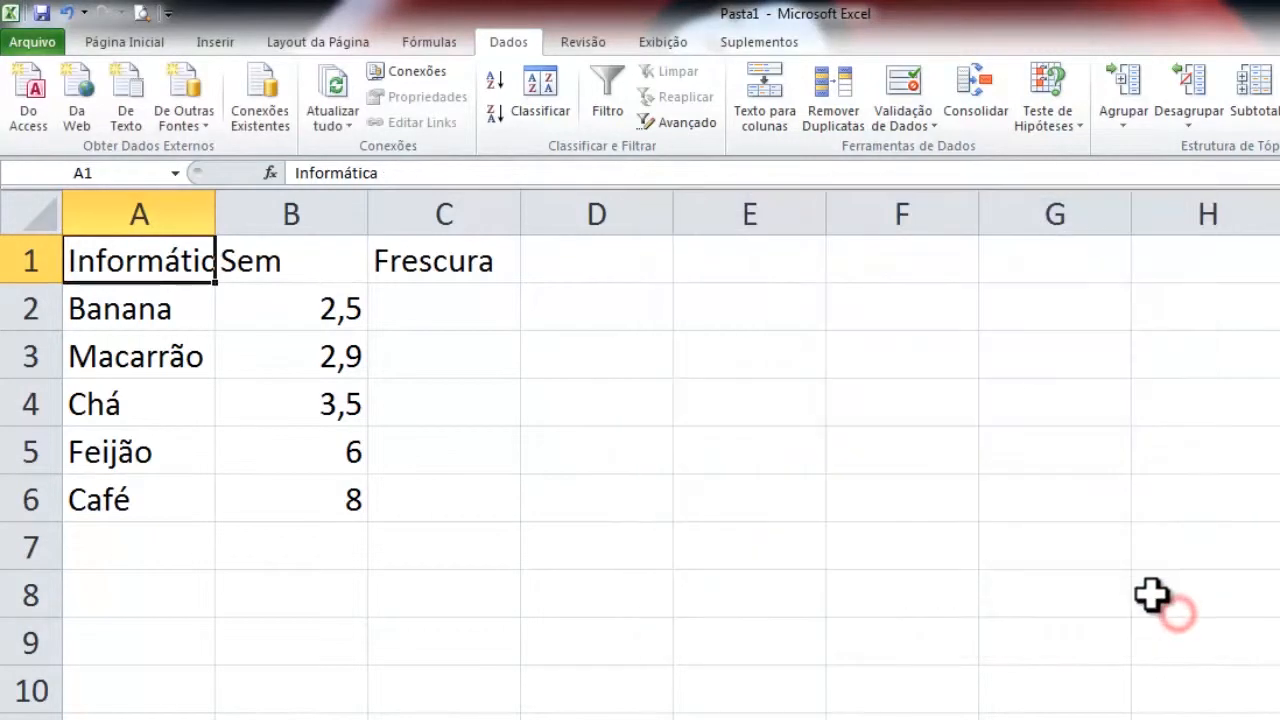
Step: Widen column A to fit the word "Informática" and check the separated words in A1, B1 and C1
drag(221, 224, 245, 222)
click(309, 268)
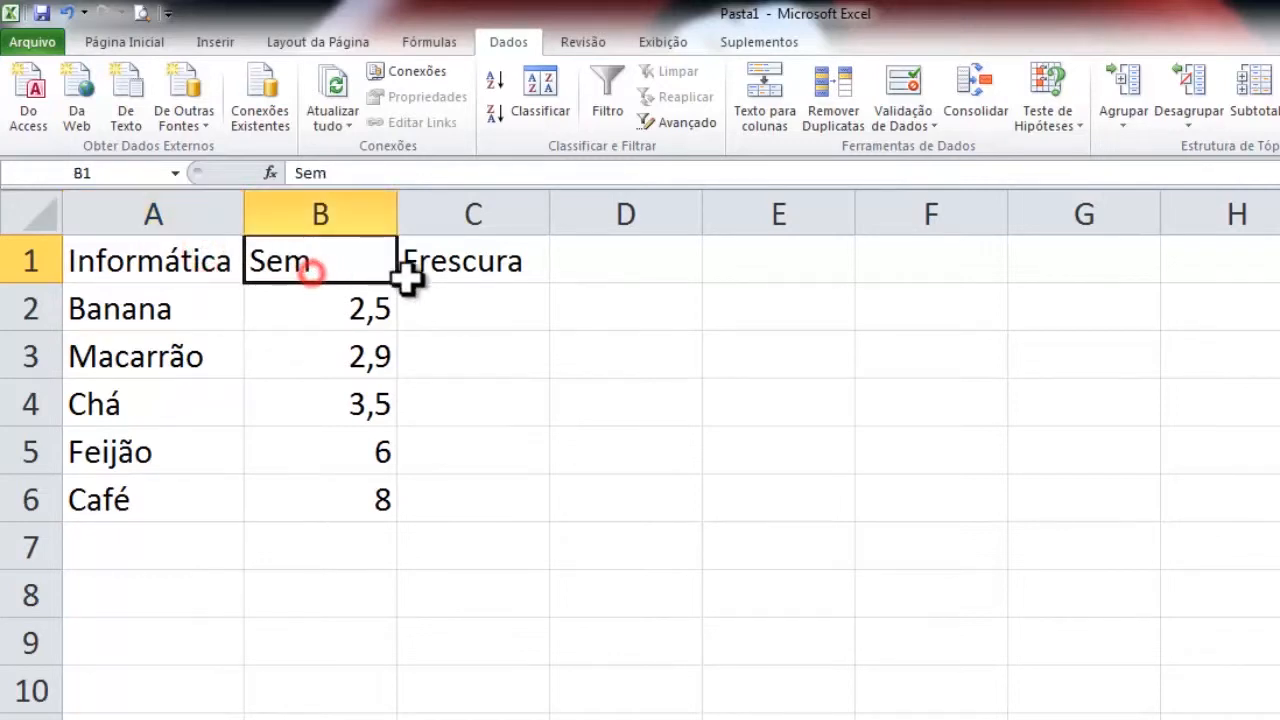
click(440, 290)
click(428, 265)
click(330, 260)
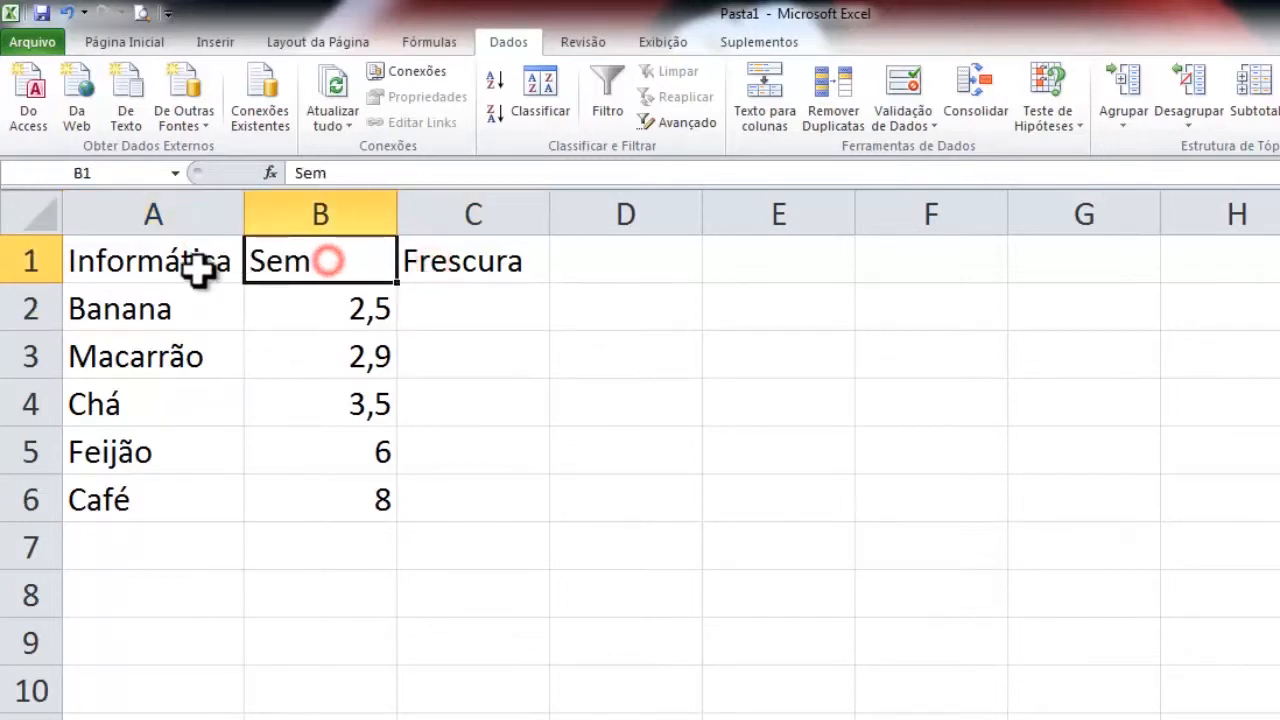
click(190, 269)
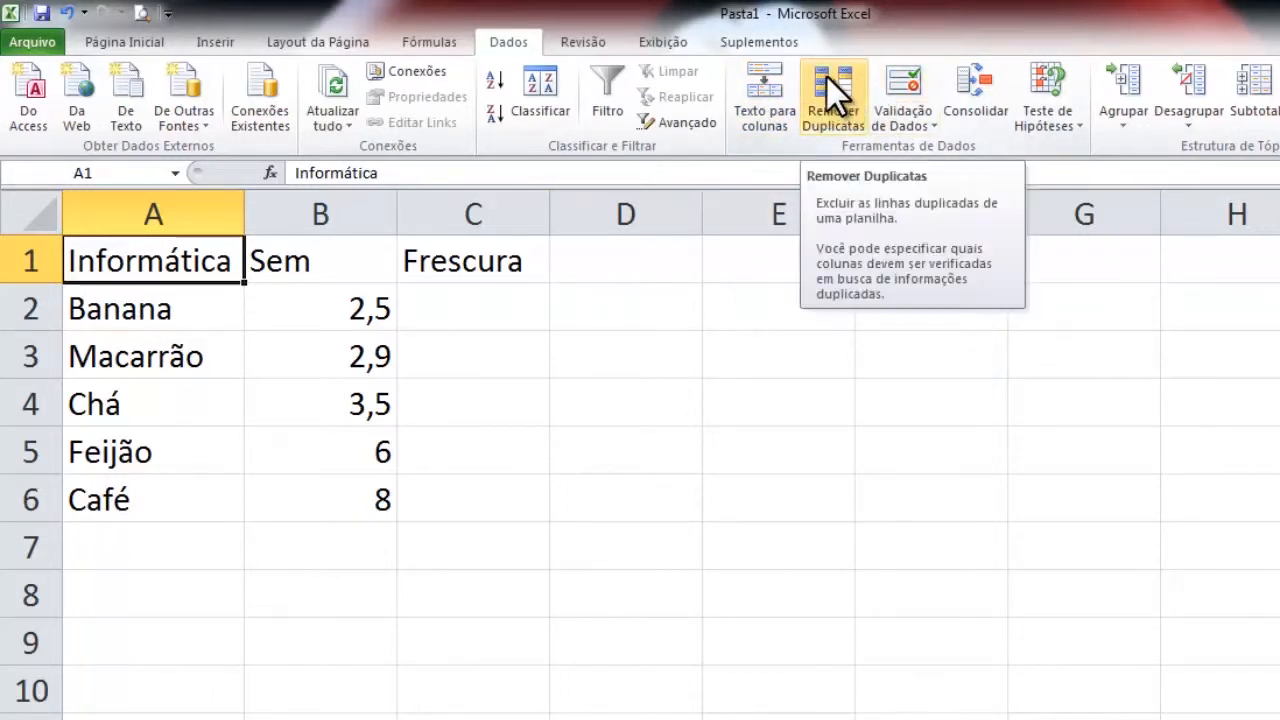
Step: Duplicate the product and price rows A2:B6 directly below, starting at A7
drag(84, 310, 329, 316)
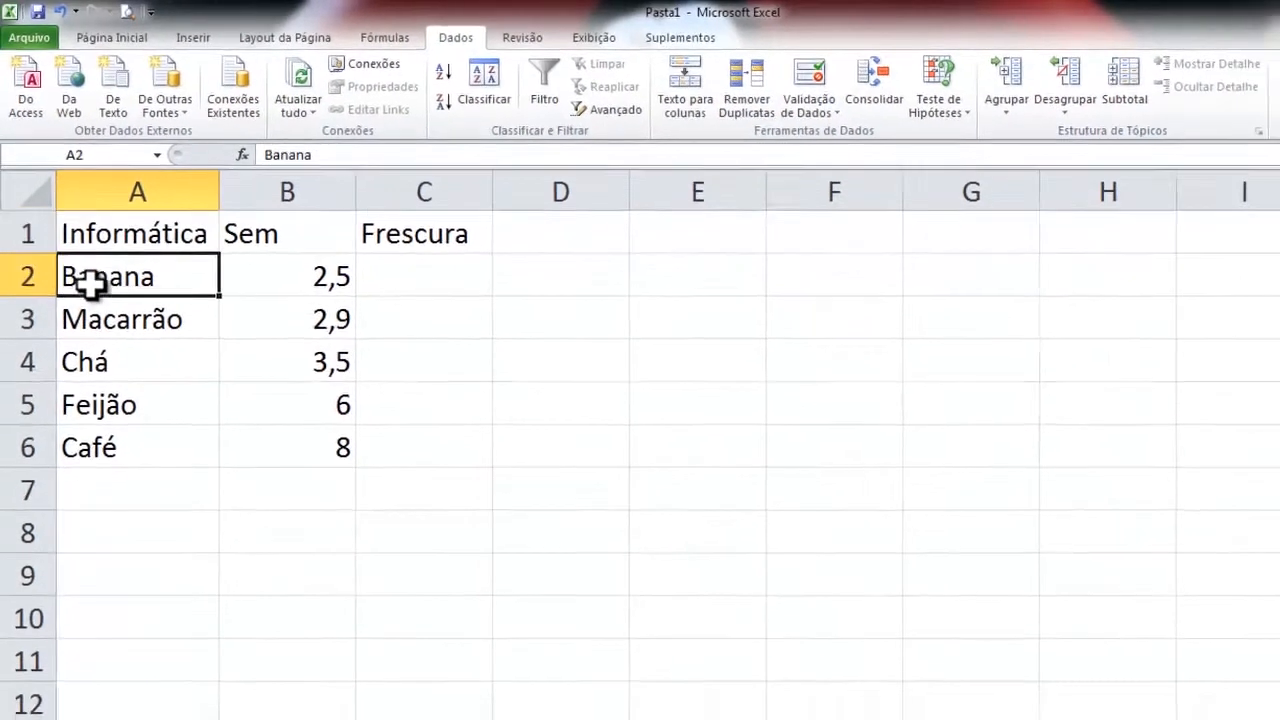
drag(265, 255, 280, 400)
key(ctrl+c)
click(88, 438)
key(ctrl+v)
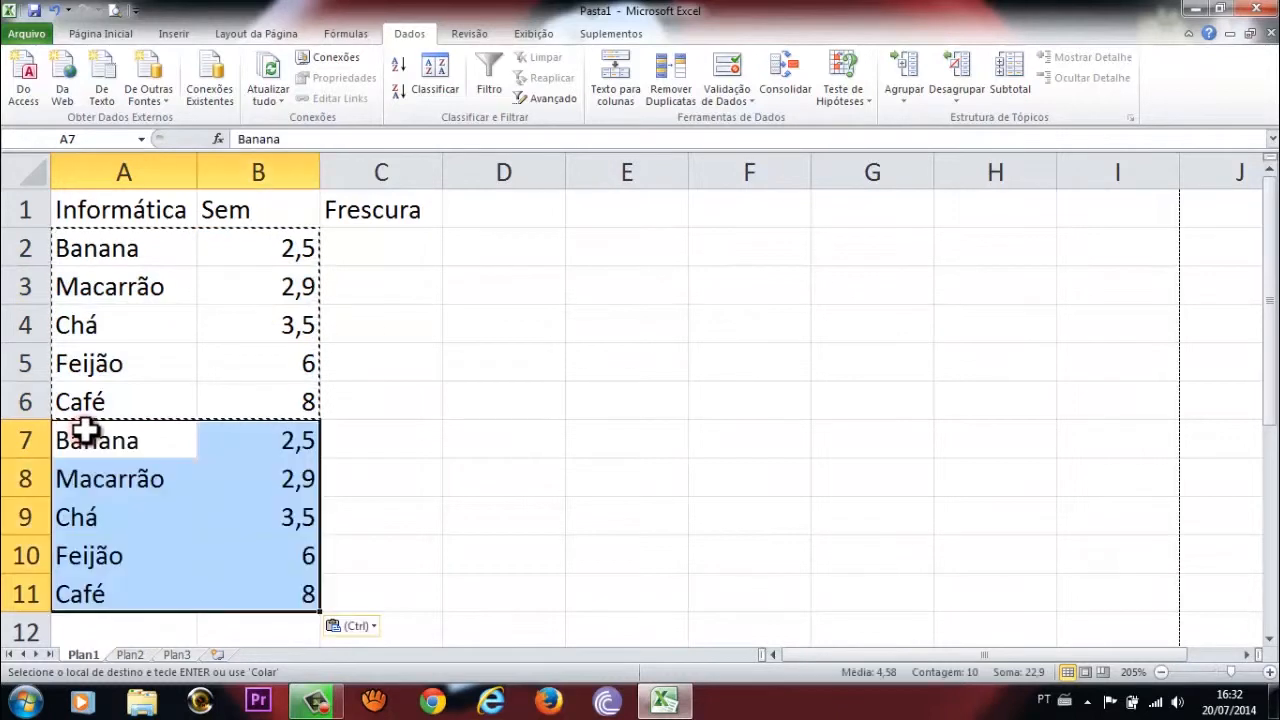
key(Escape)
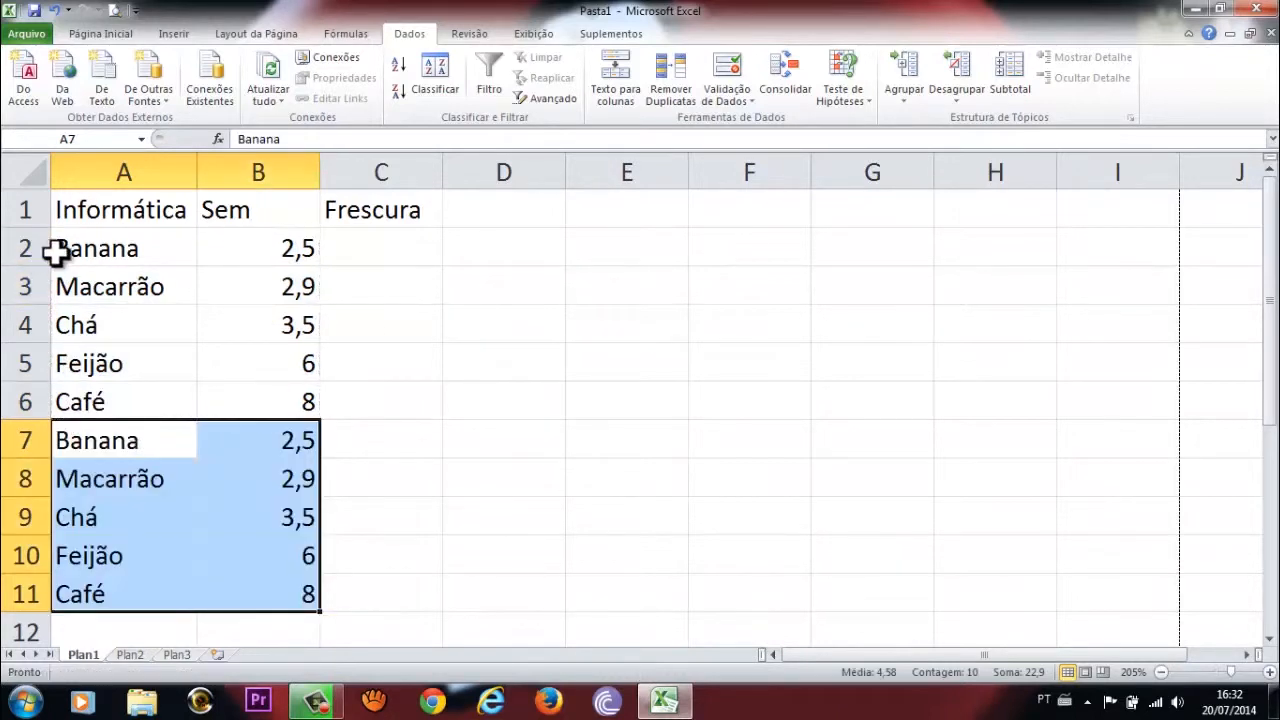
Step: Try removing the duplicate rows from A2:B11 with both columns compared, and undo the removal
drag(62, 240, 288, 603)
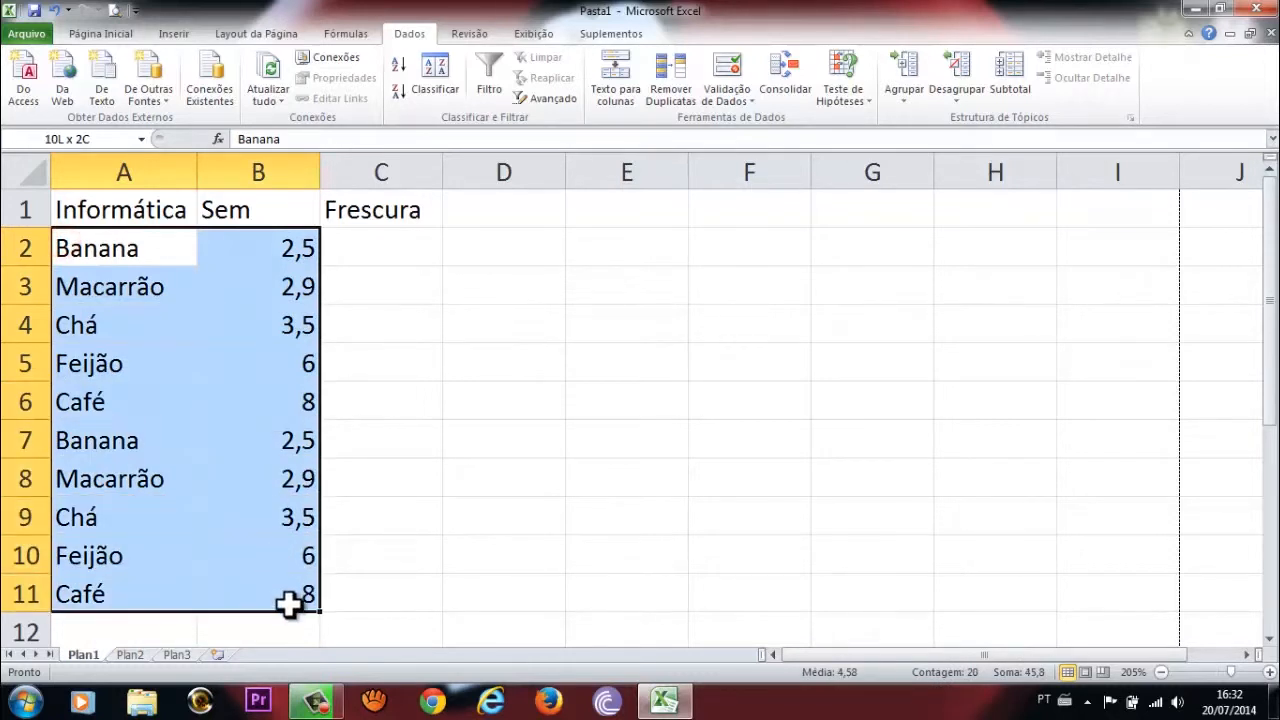
click(668, 64)
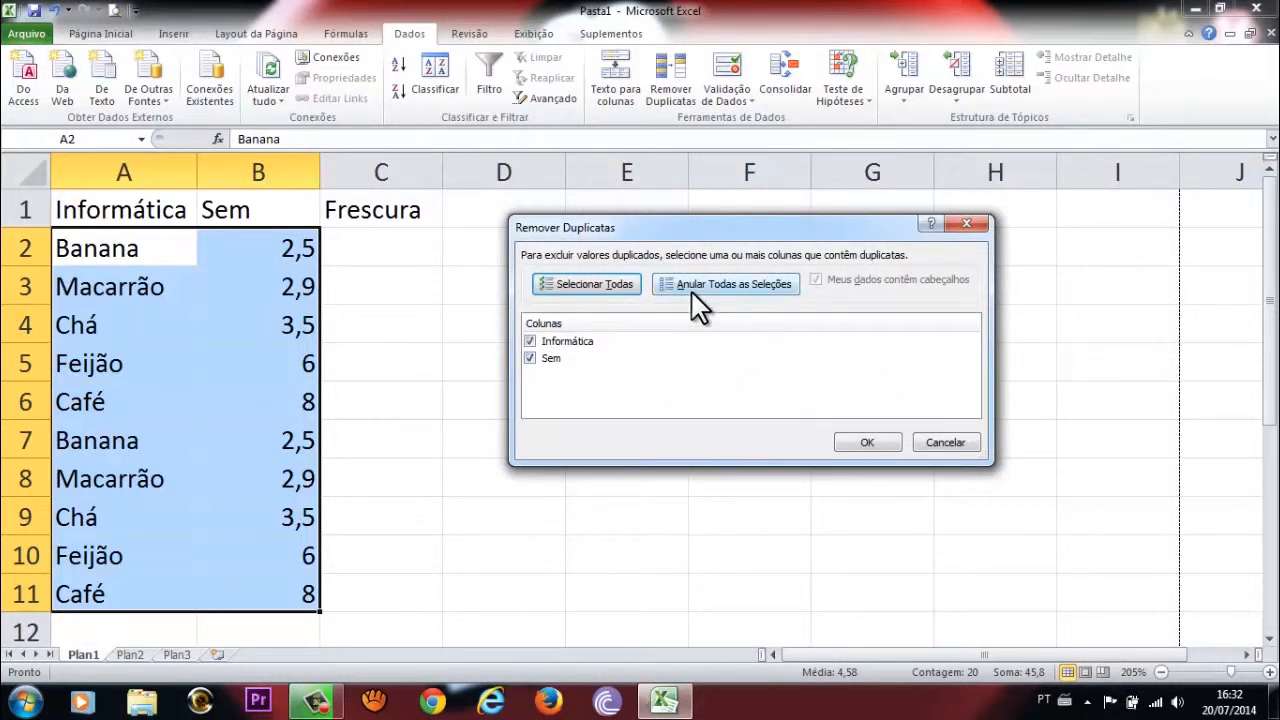
click(872, 441)
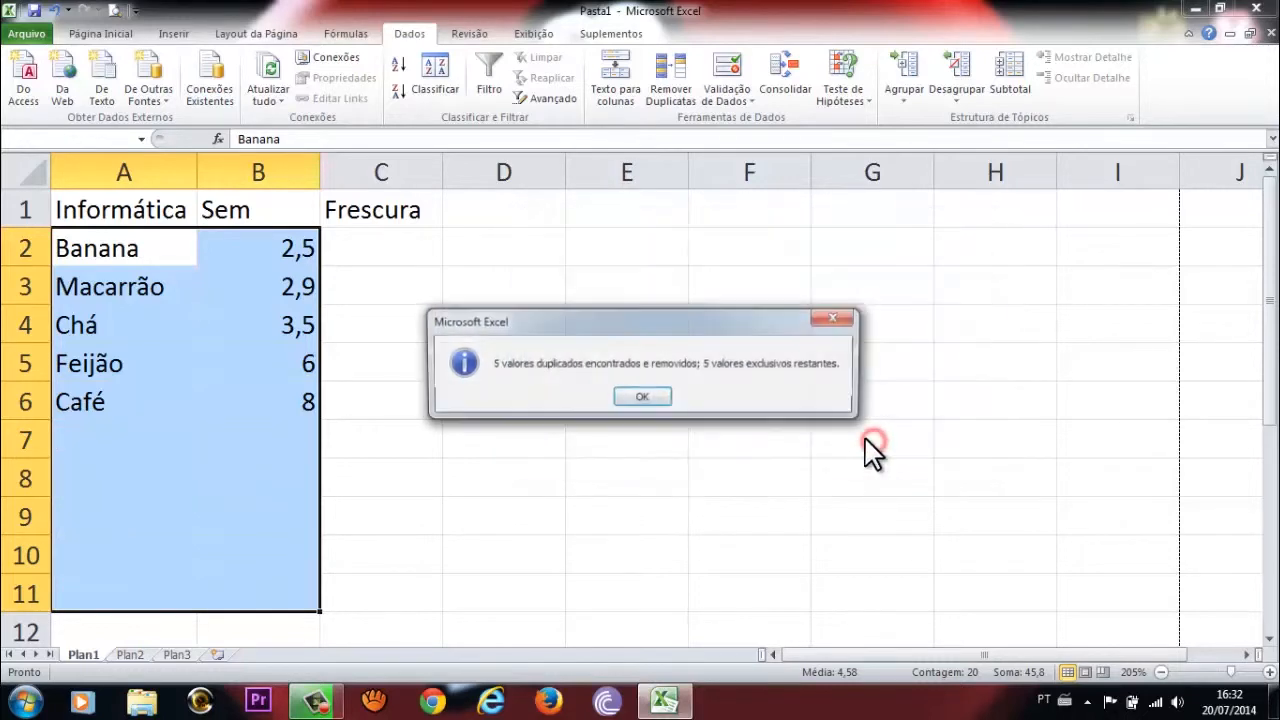
click(641, 399)
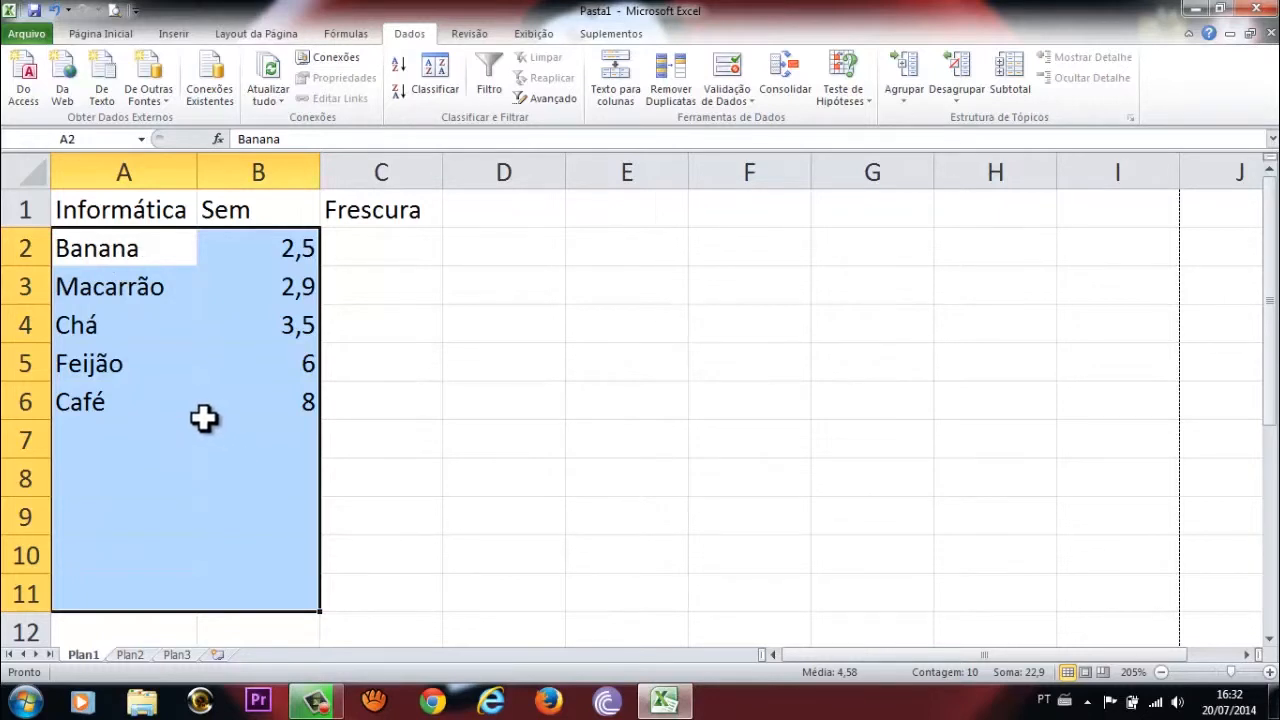
key(ctrl+z)
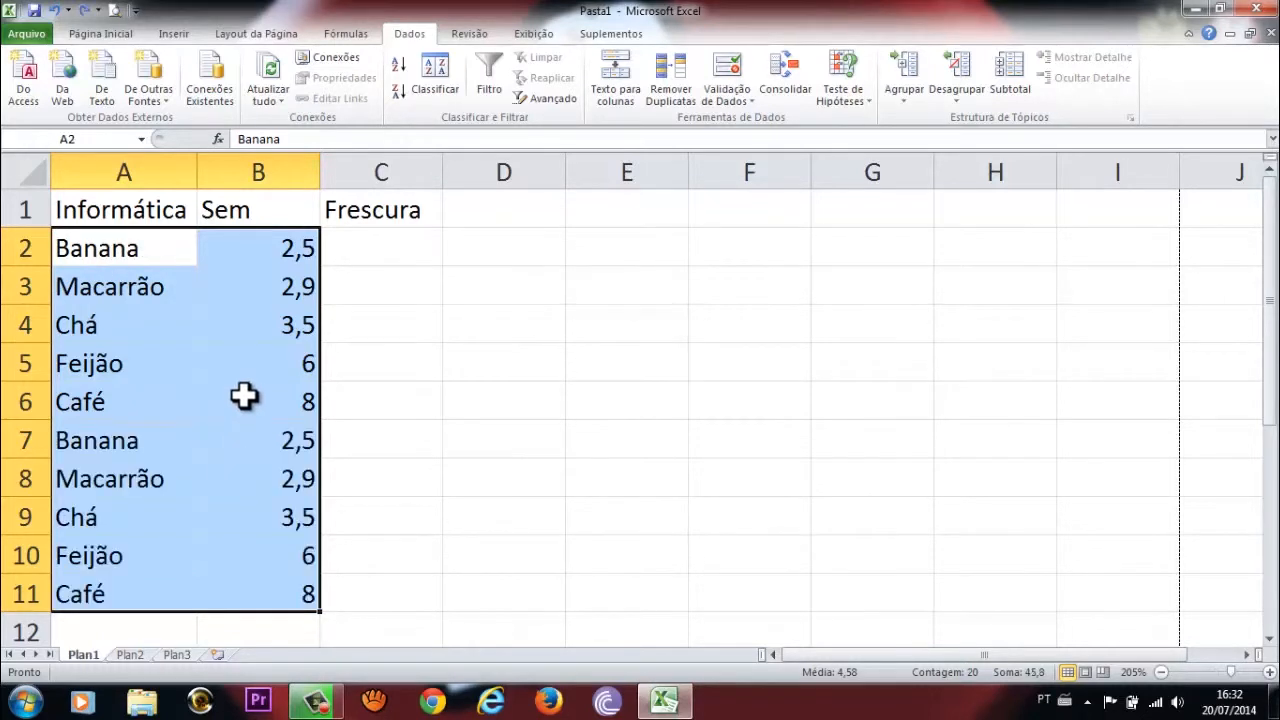
Step: Remove the duplicate rows from A2:B11, comparing the Informática and Sem columns, and select the empty cell D4
click(672, 80)
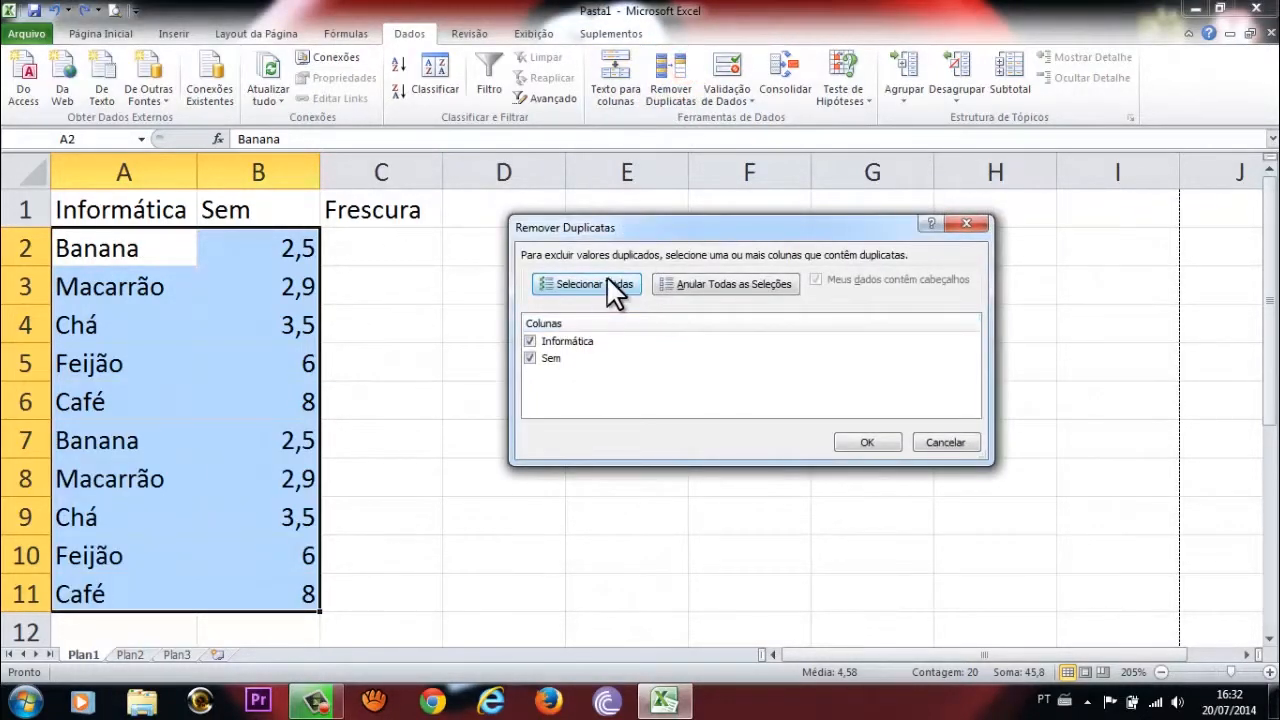
click(868, 441)
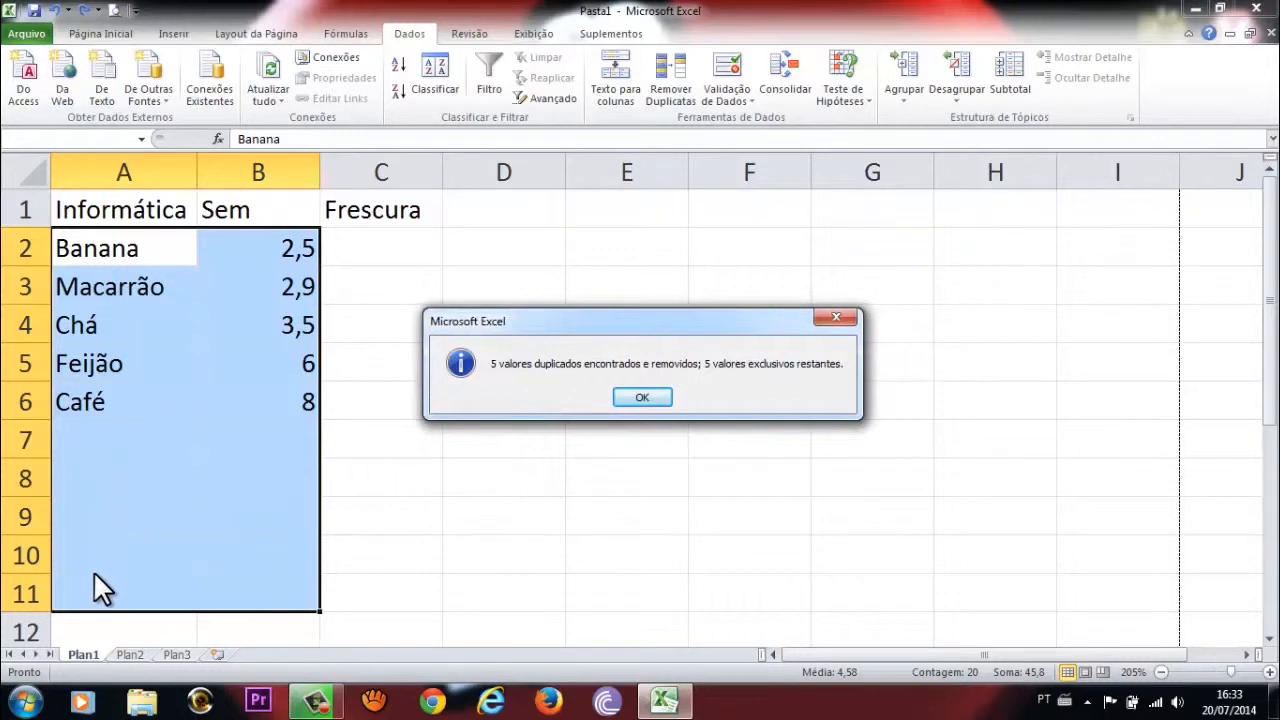
click(651, 390)
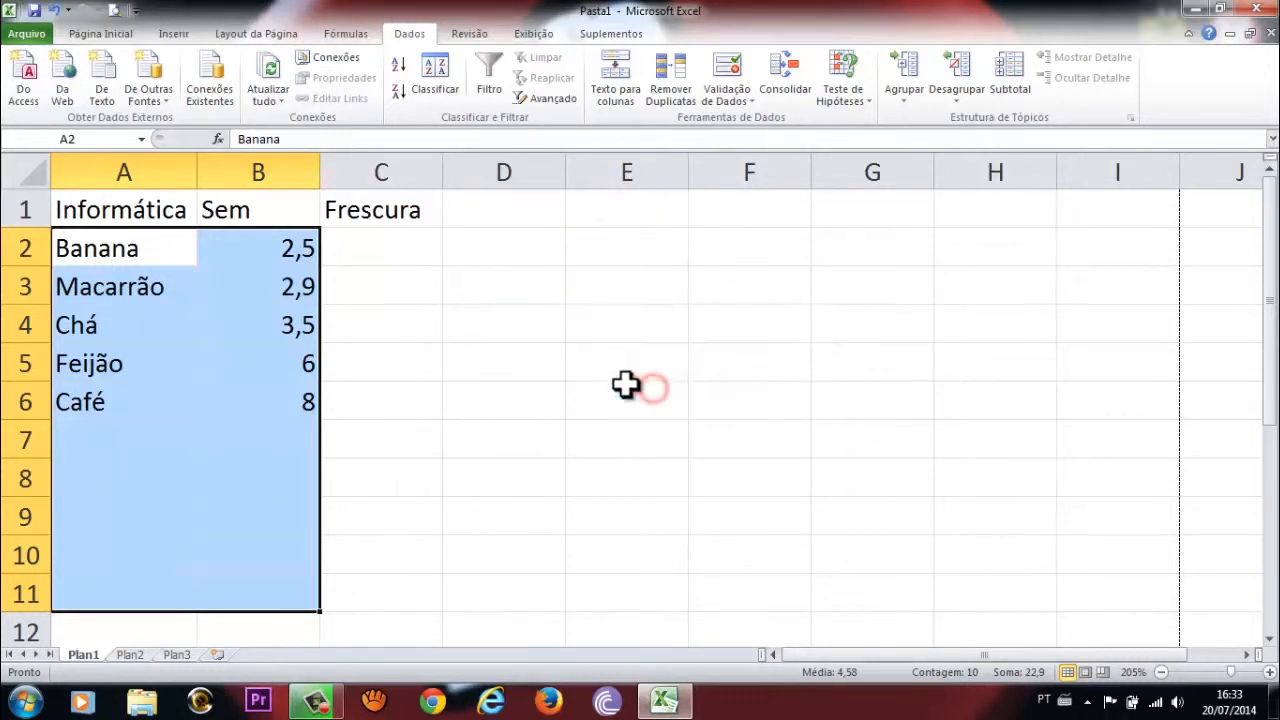
click(447, 390)
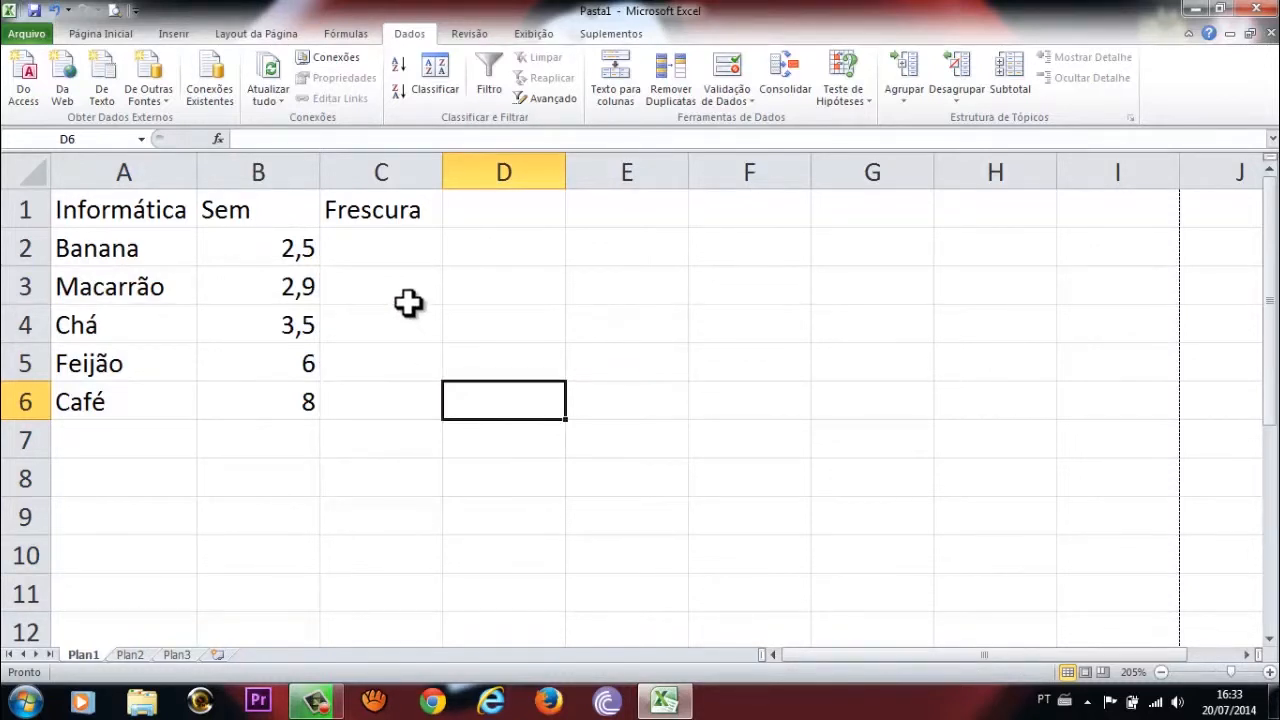
click(528, 326)
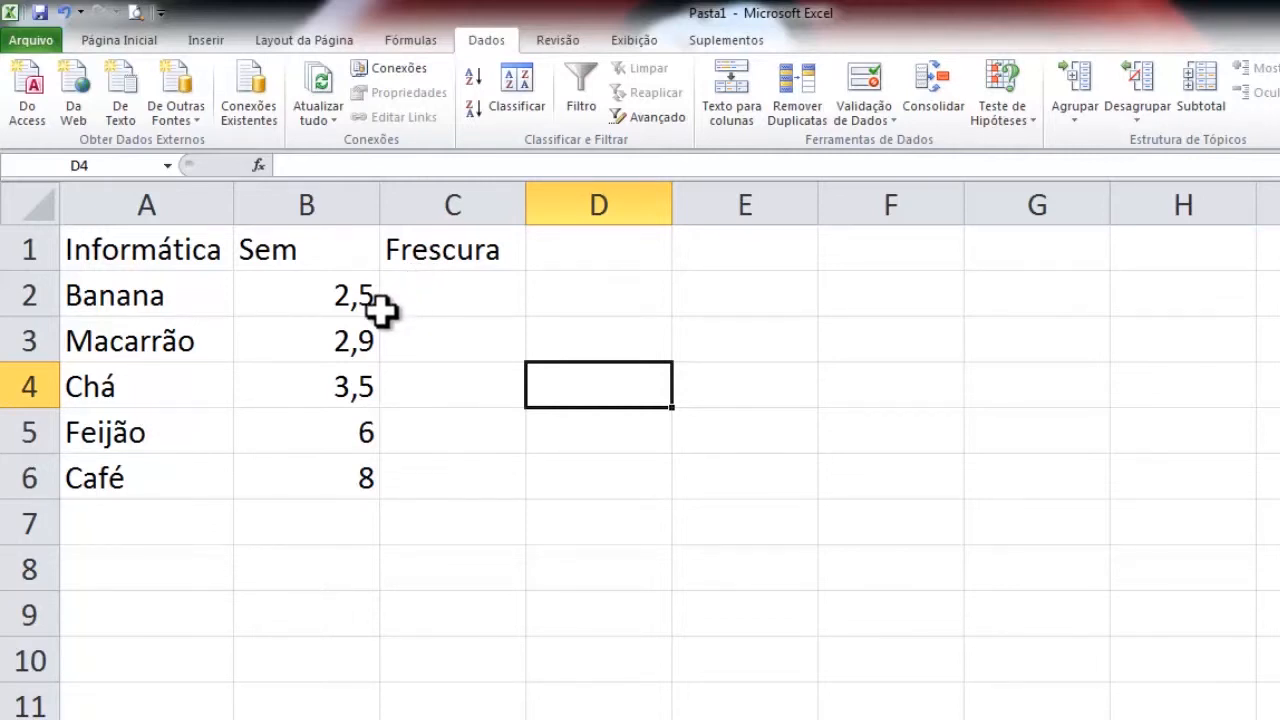
Step: Start a data validation rule for cell D3 and allow only whole numbers (Número inteiro)
click(570, 296)
click(580, 352)
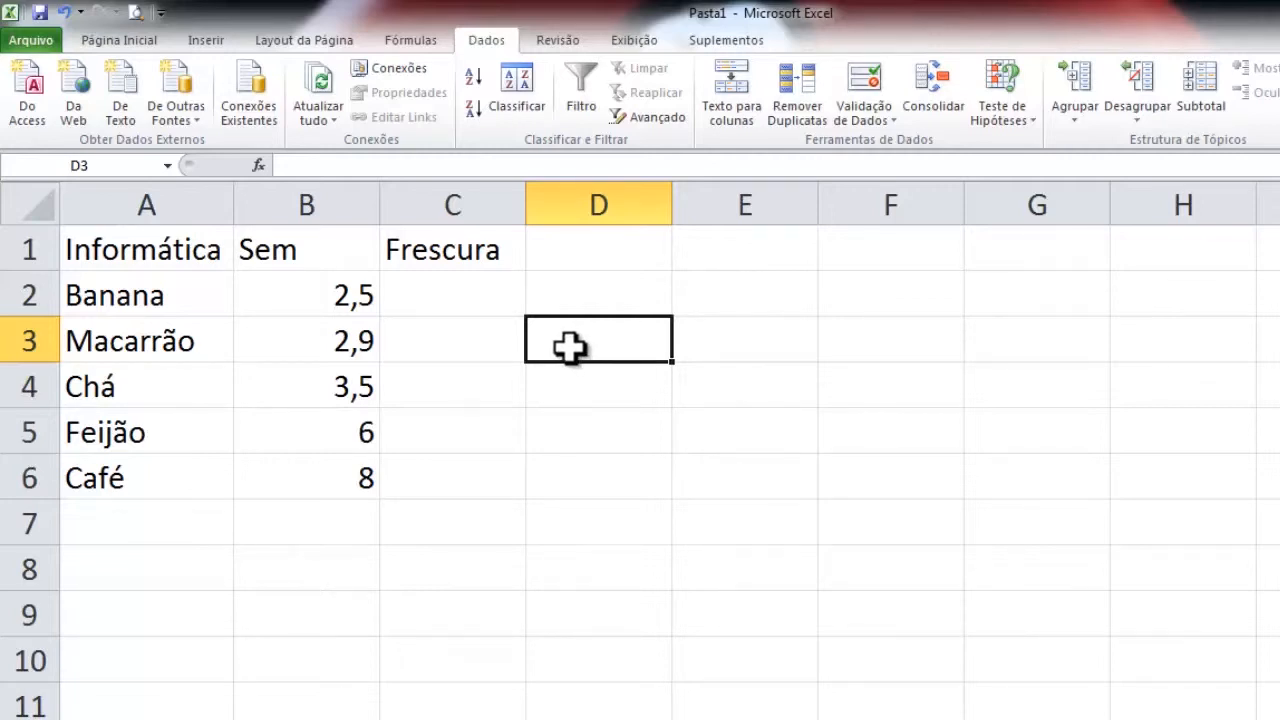
click(862, 98)
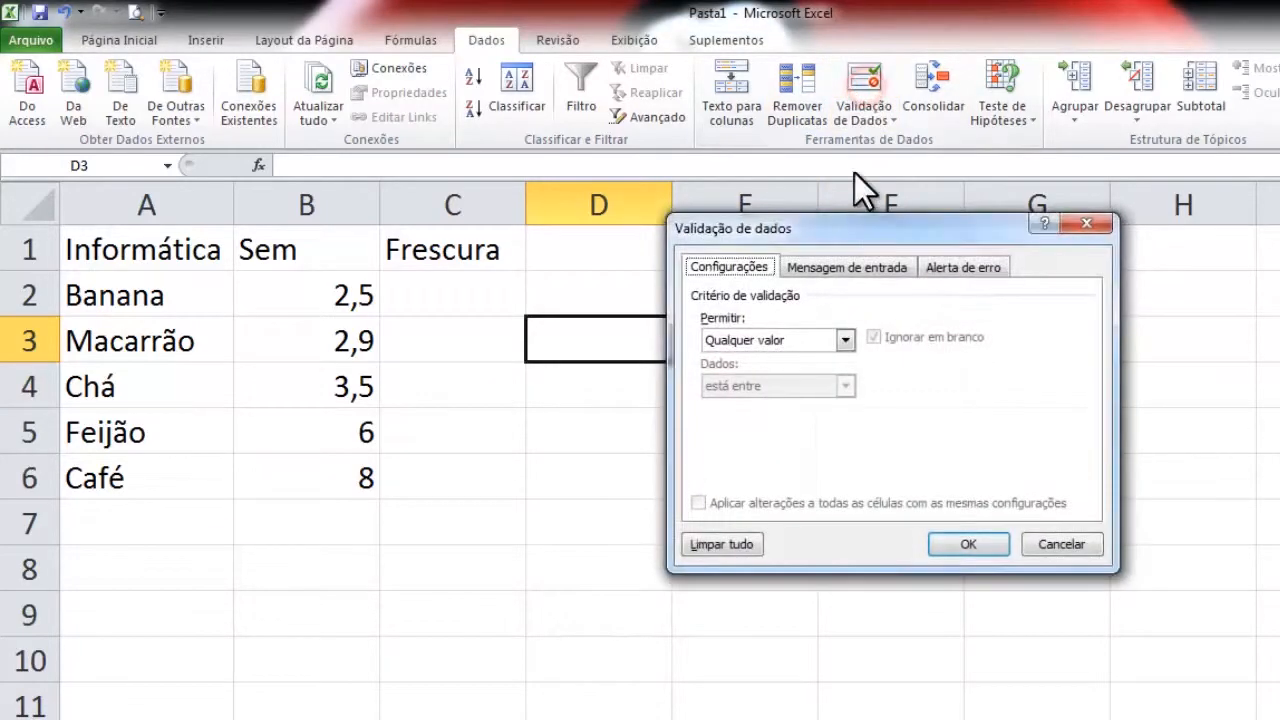
drag(812, 224, 930, 206)
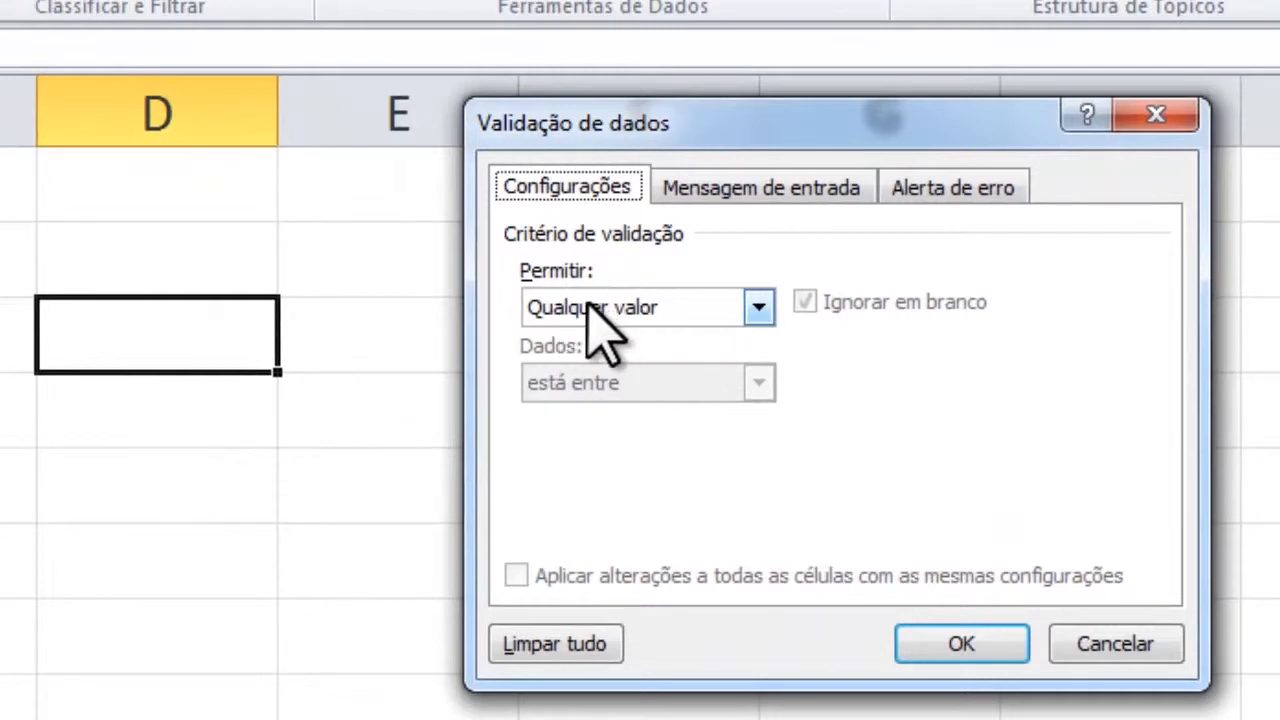
click(757, 307)
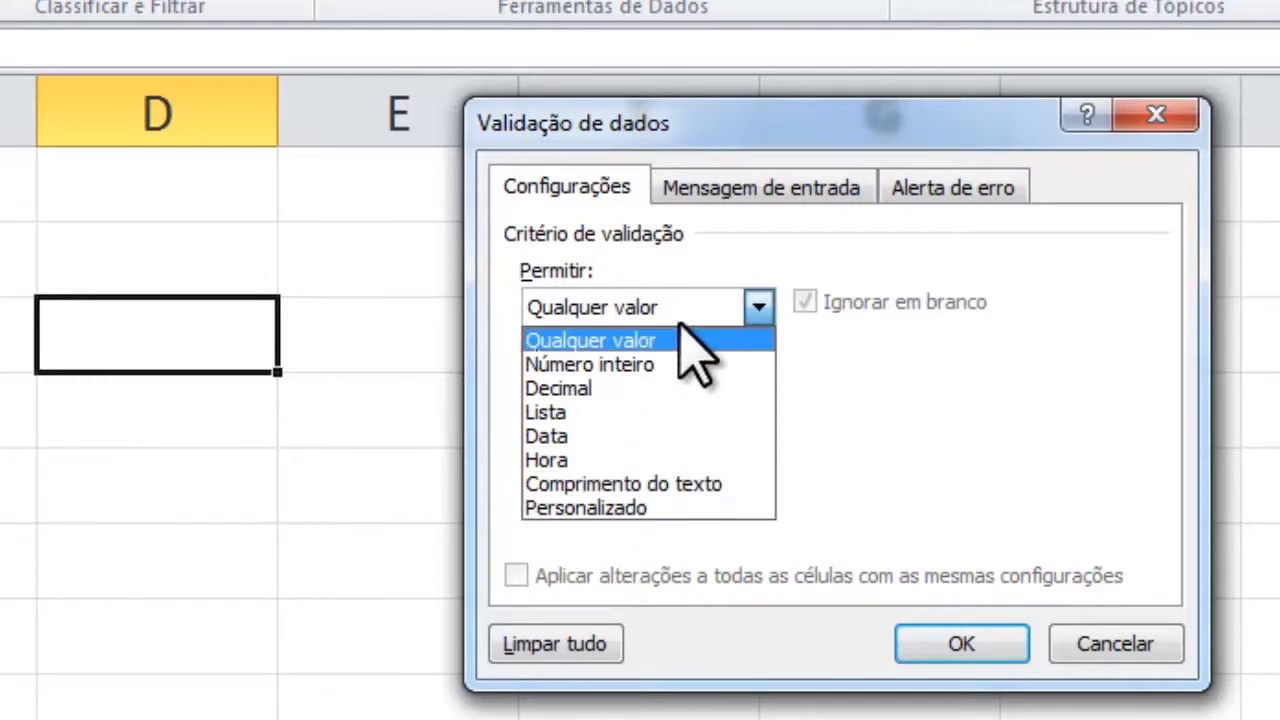
click(878, 353)
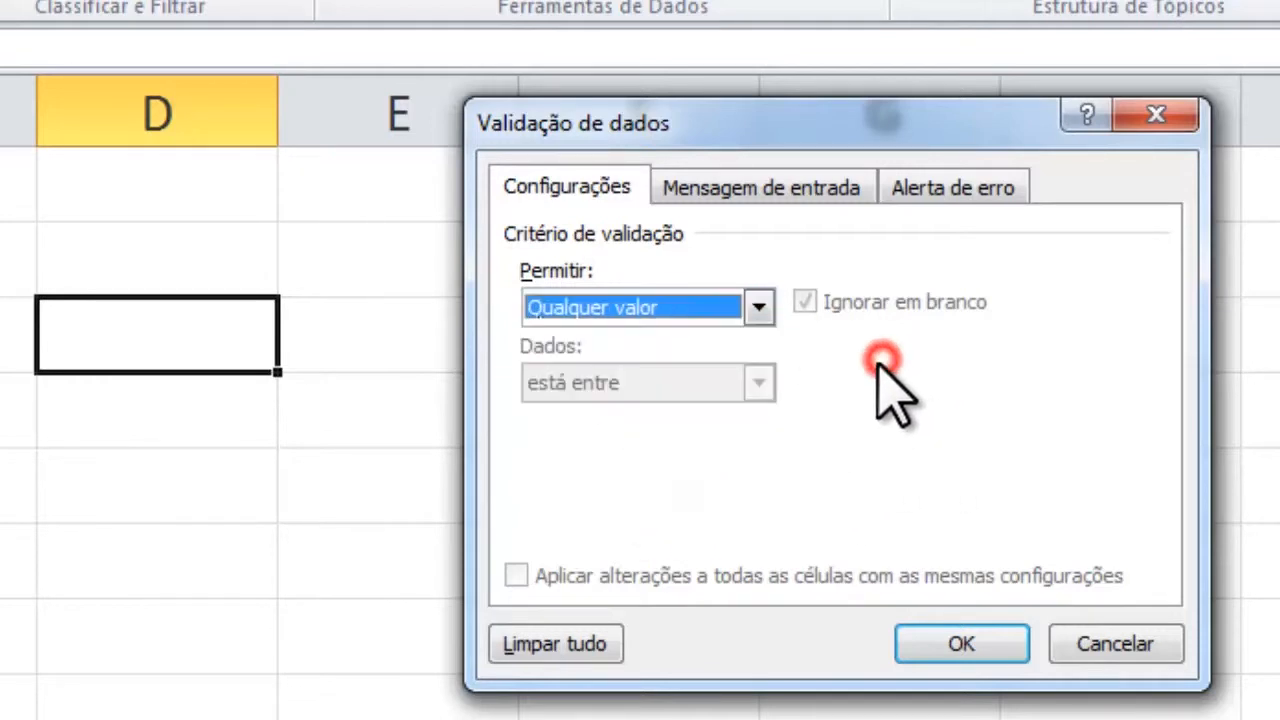
click(766, 305)
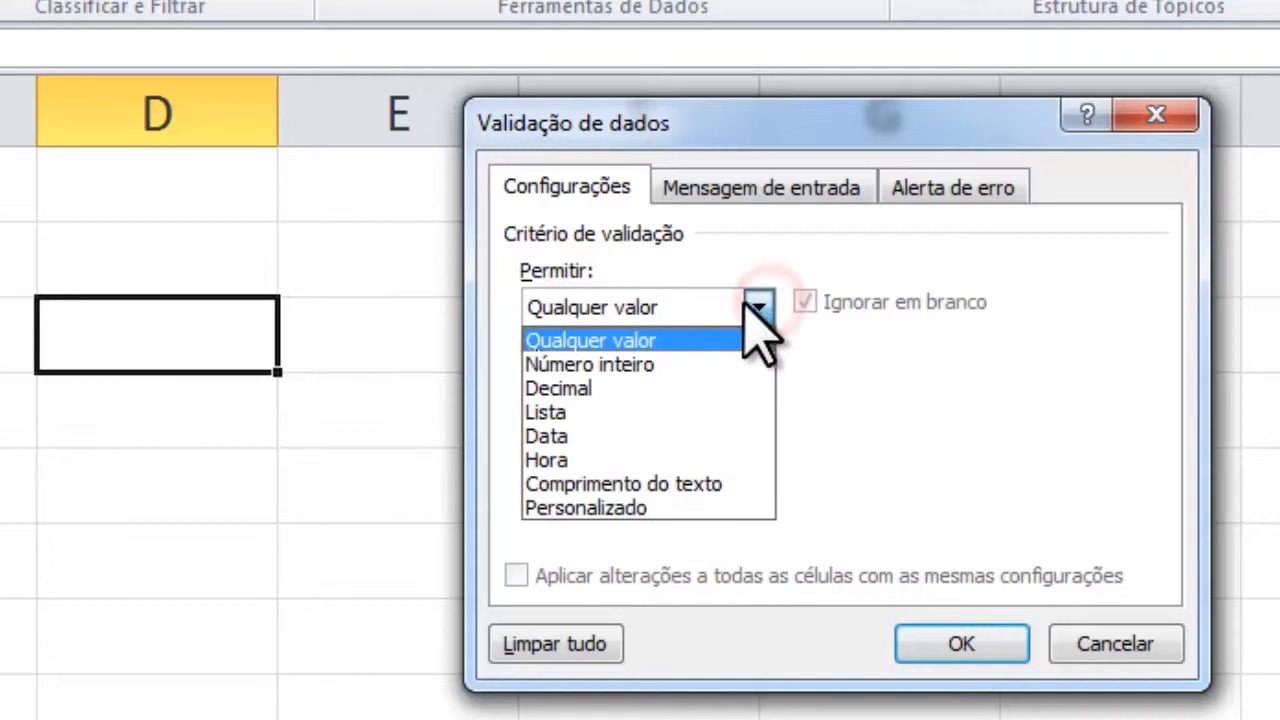
click(705, 365)
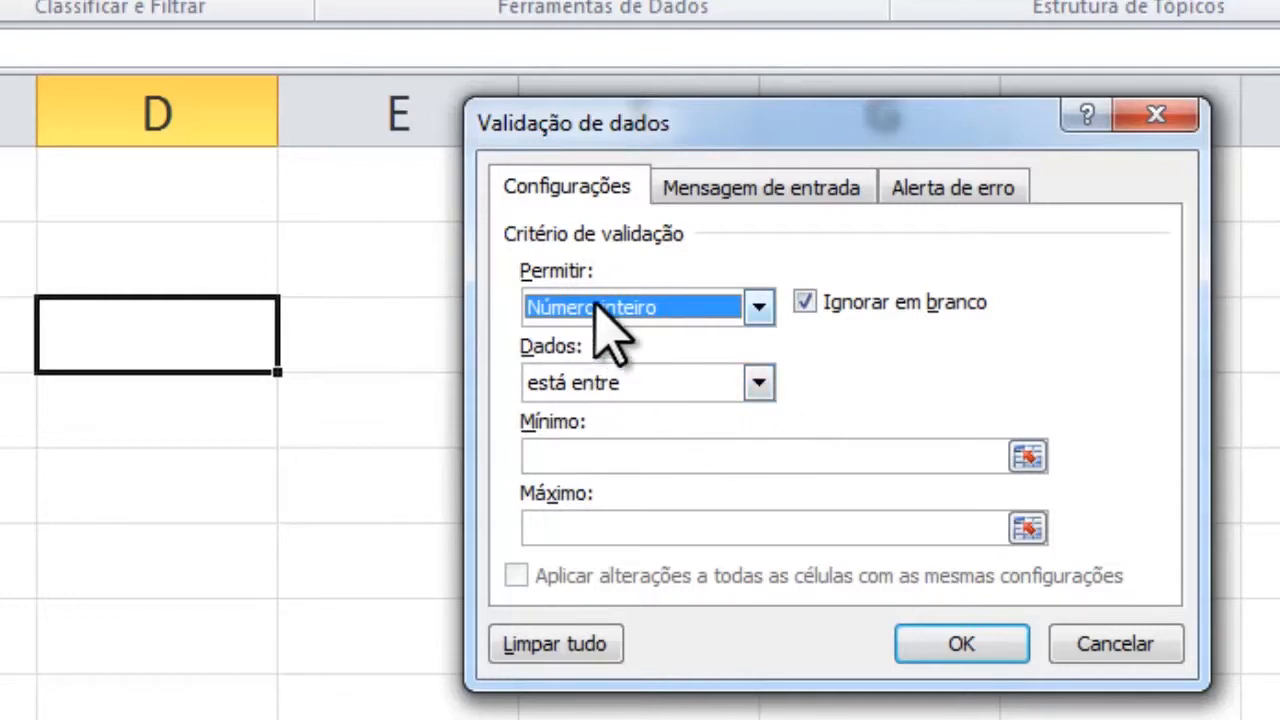
Step: Limit the whole numbers allowed in D3 to a minimum of 0 and a maximum of 5, and apply the rule
click(625, 458)
text(0)
click(580, 517)
text(5)
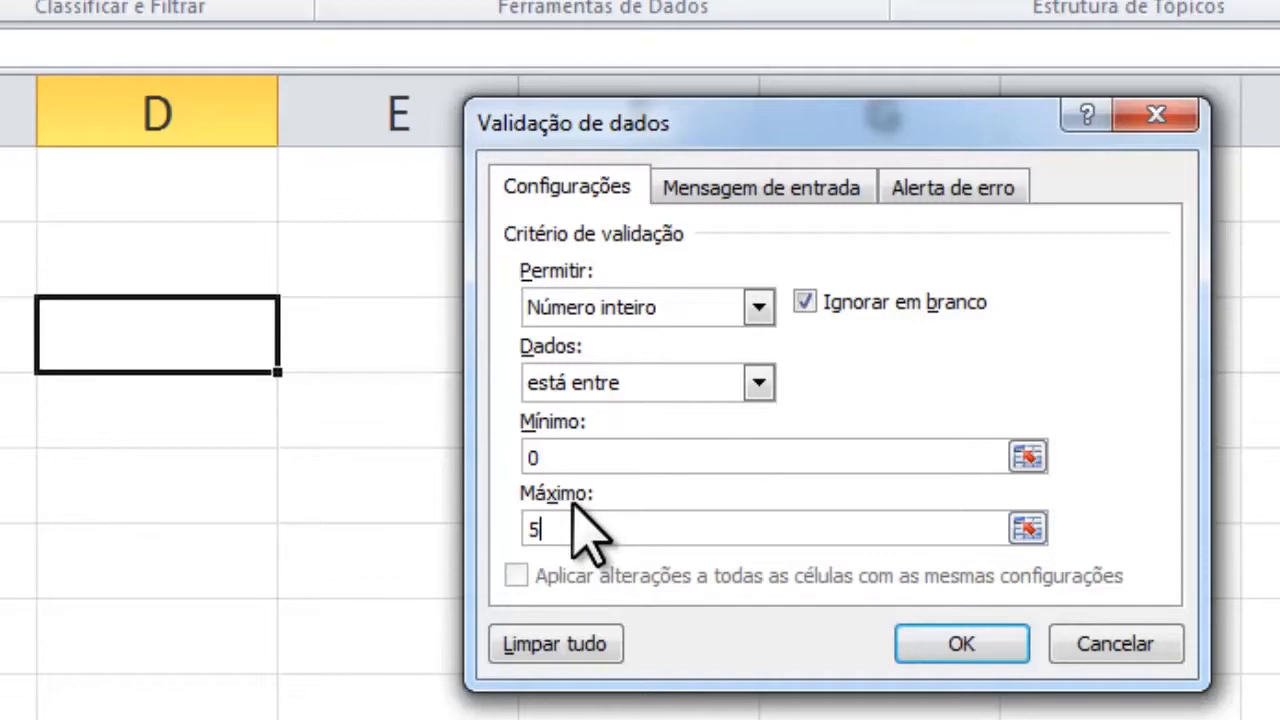
click(971, 641)
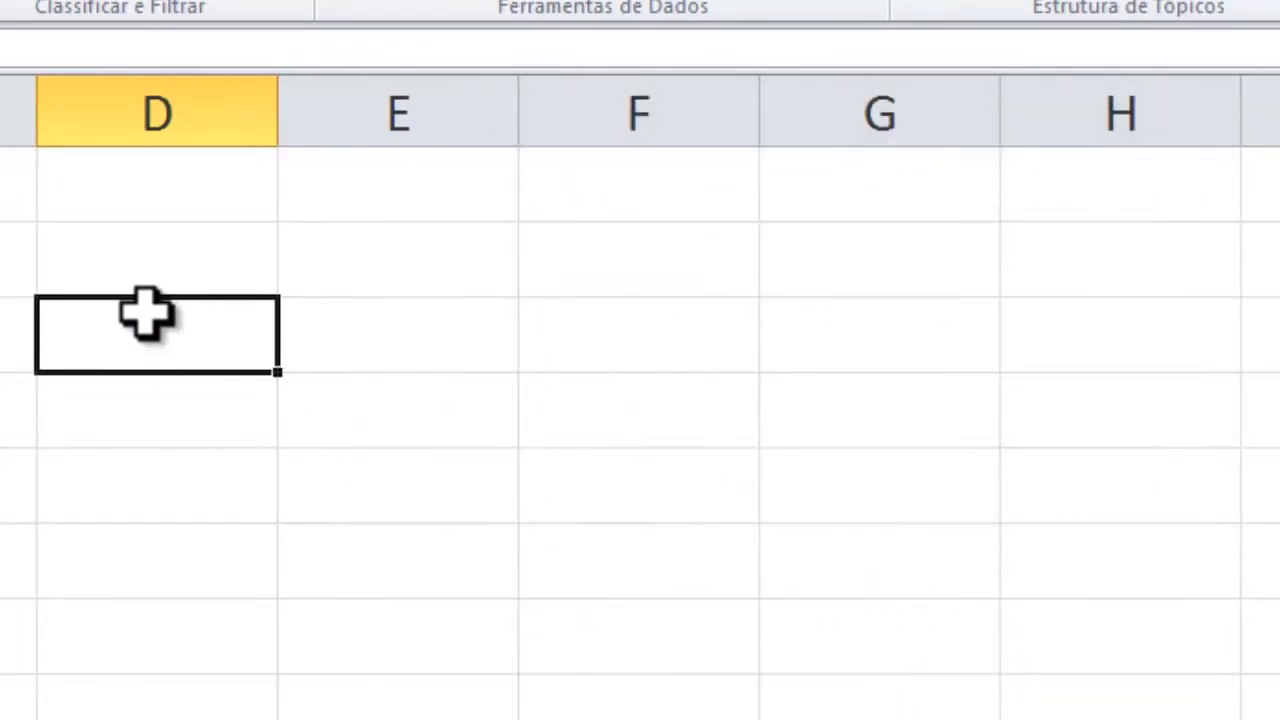
Step: Test the validation of D3 by entering 8, and cancel the entry
text(8)
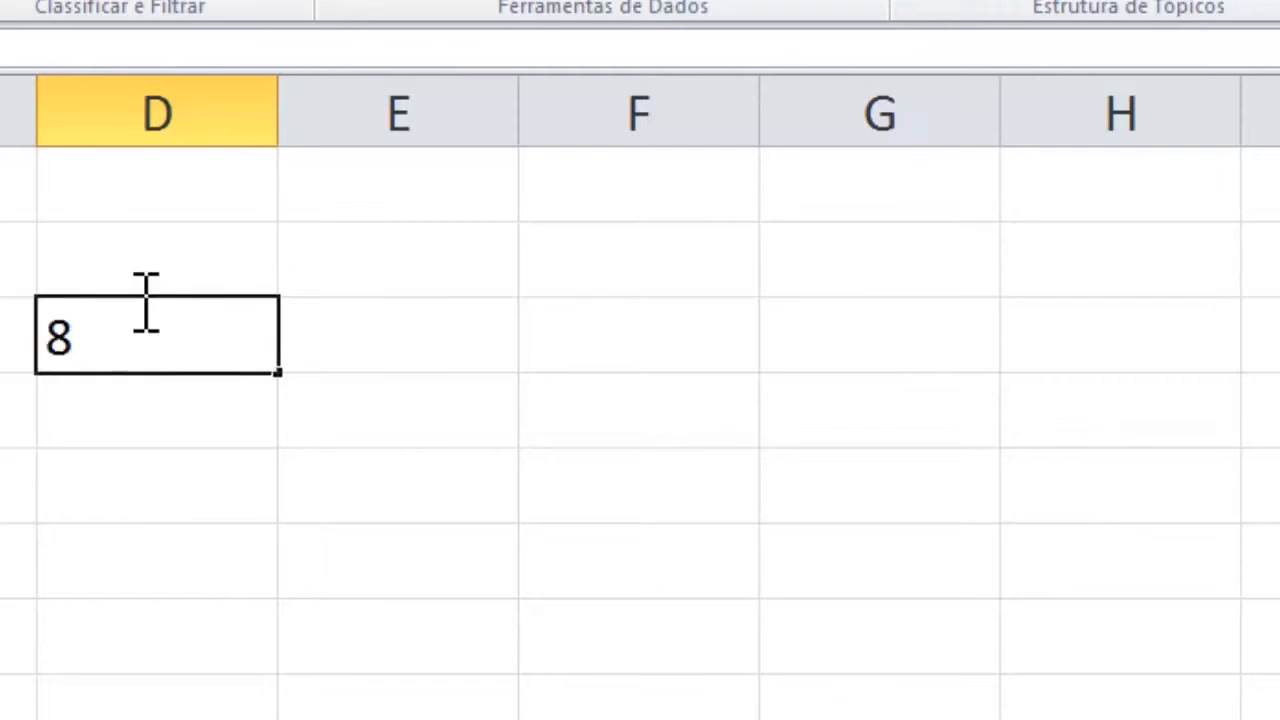
key(Return)
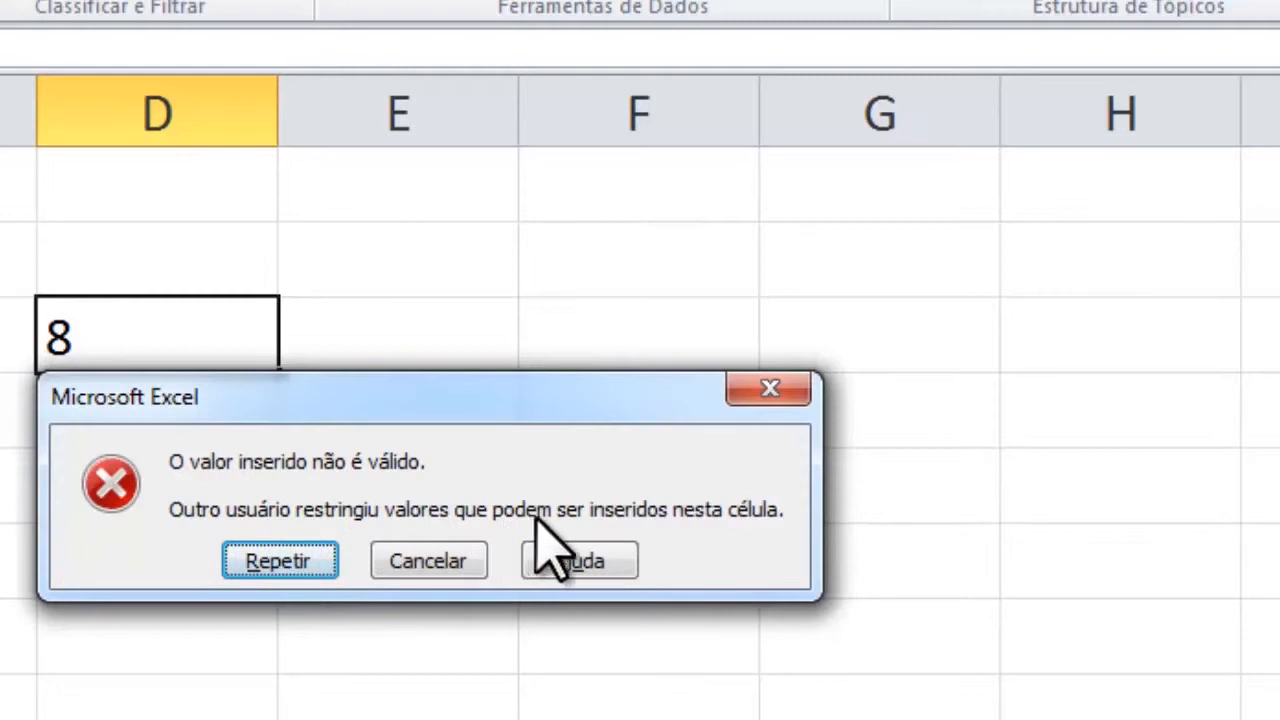
click(410, 563)
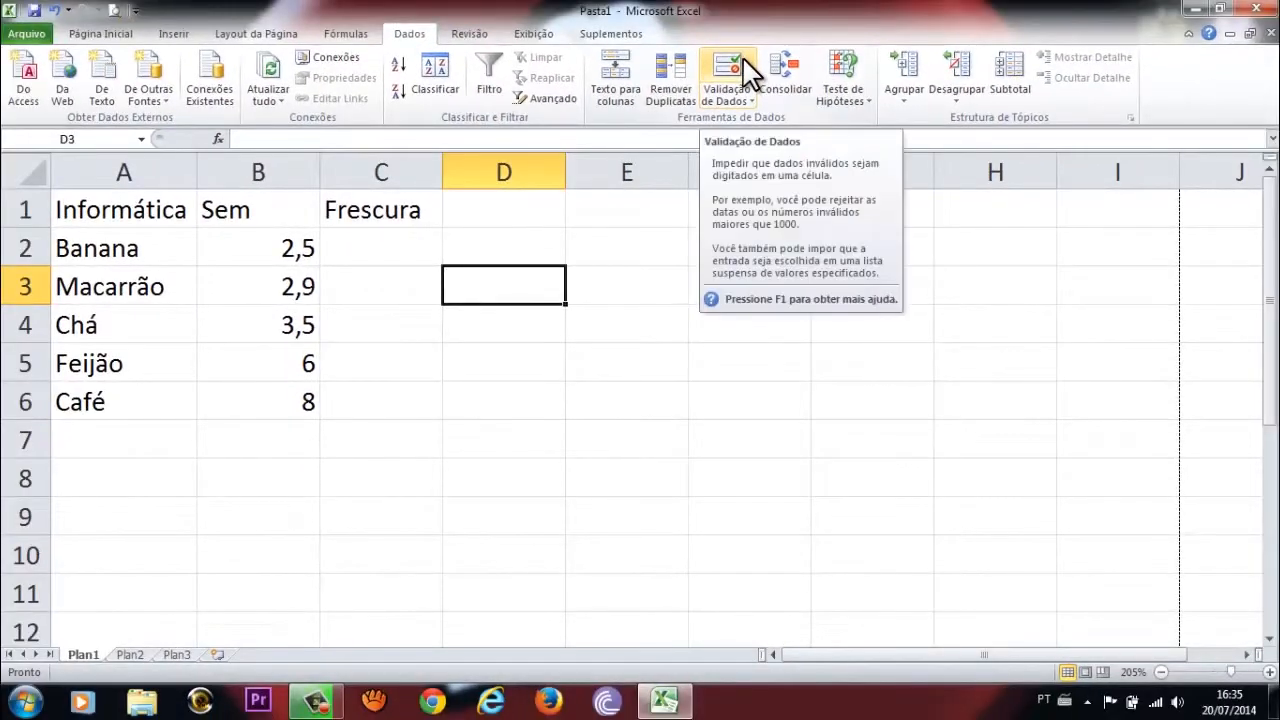
Step: Give D3's validation input message the title "0 até 5", apply it, and reselect D3 to check for the message
click(685, 20)
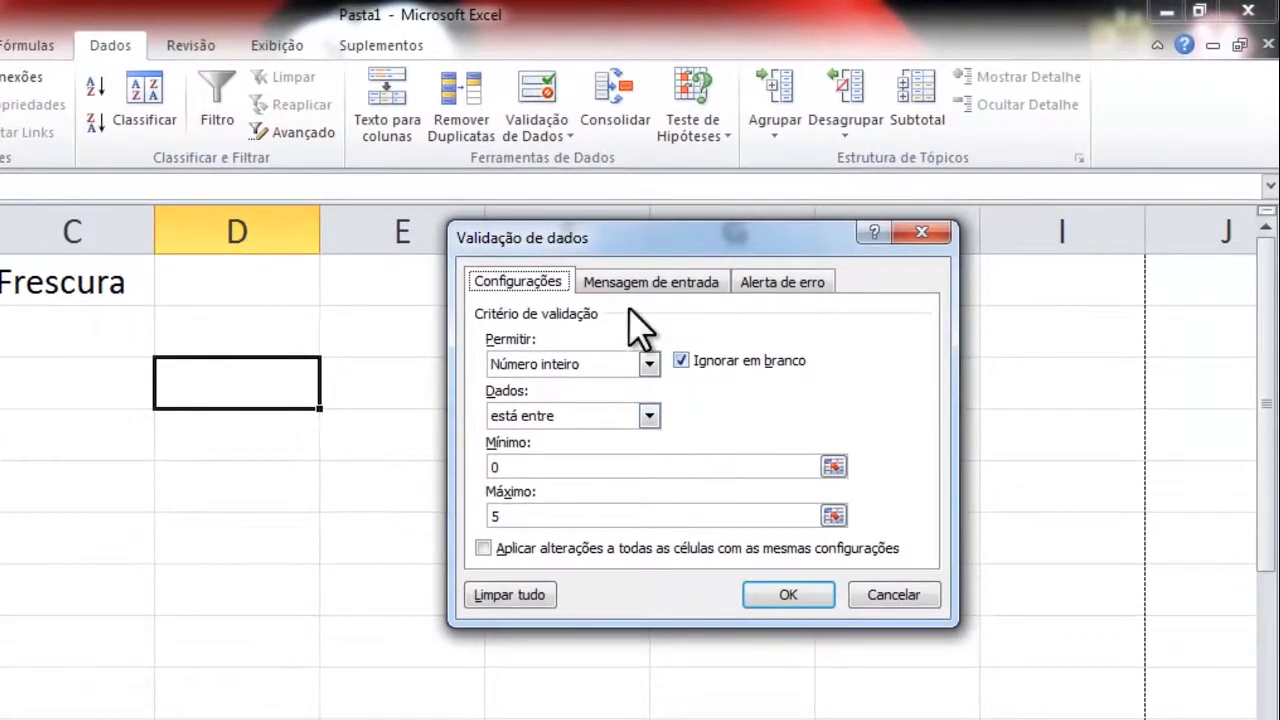
click(600, 282)
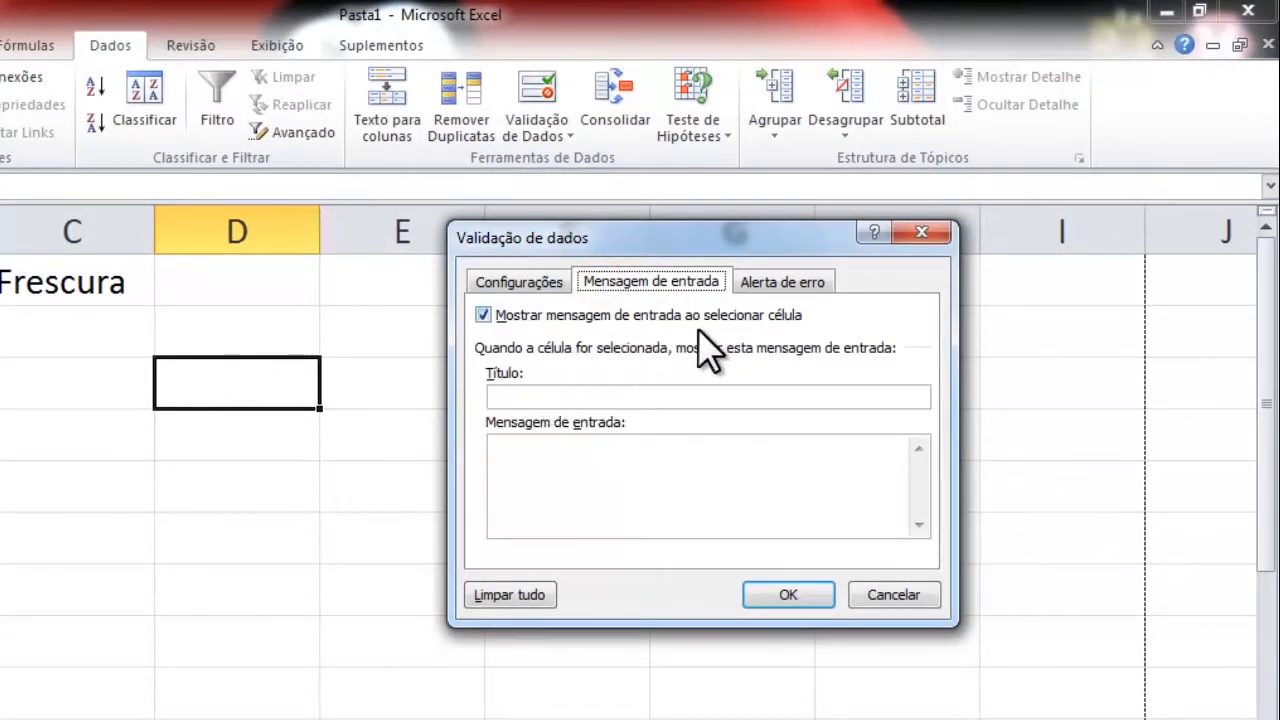
click(571, 395)
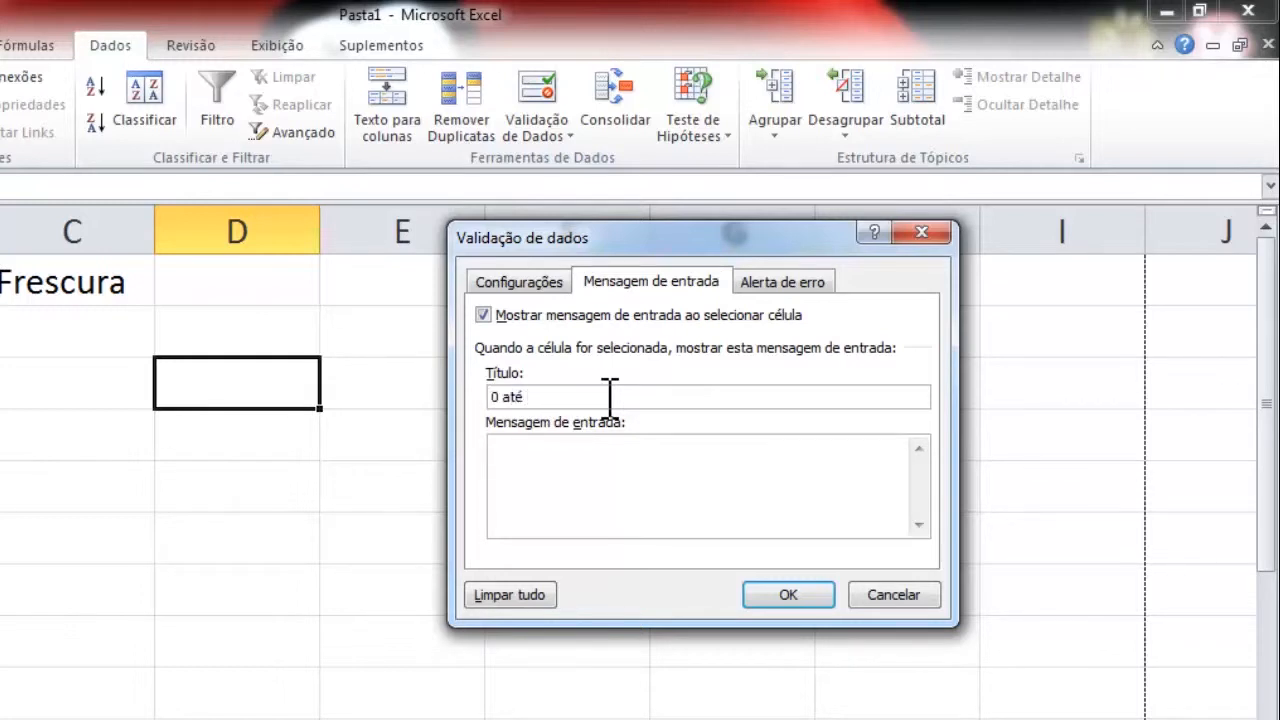
click(766, 593)
click(271, 577)
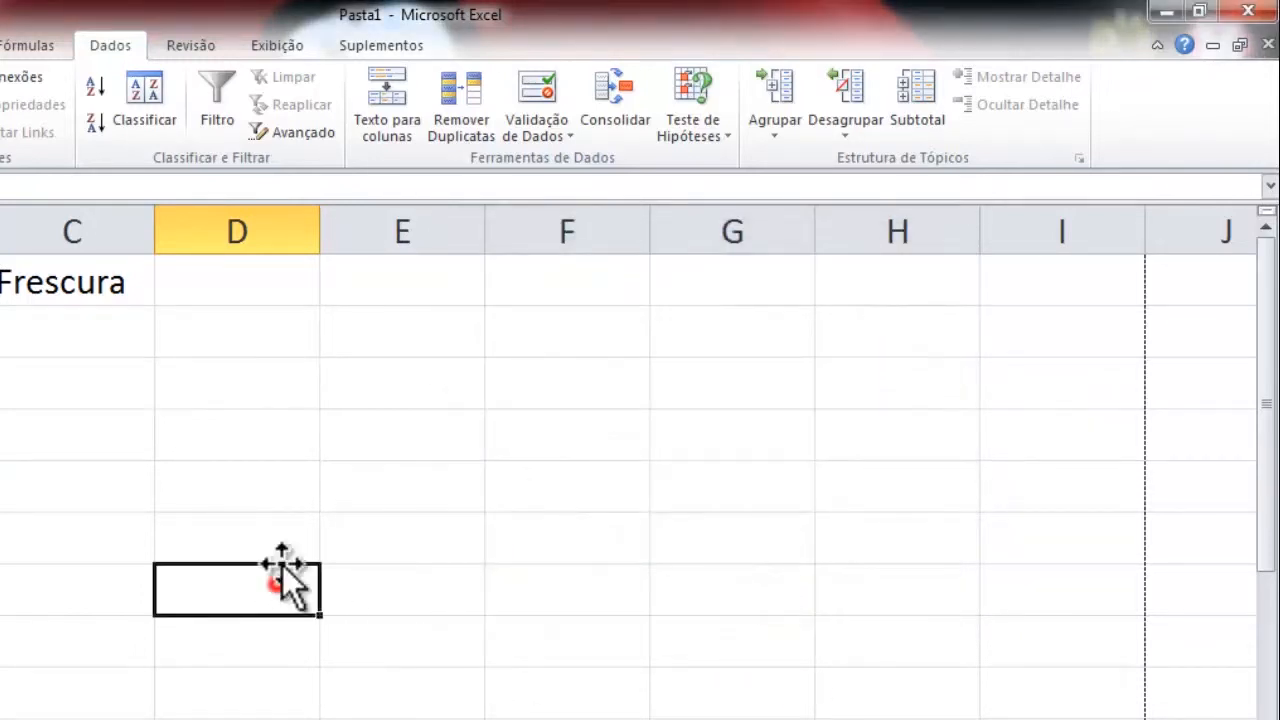
click(246, 371)
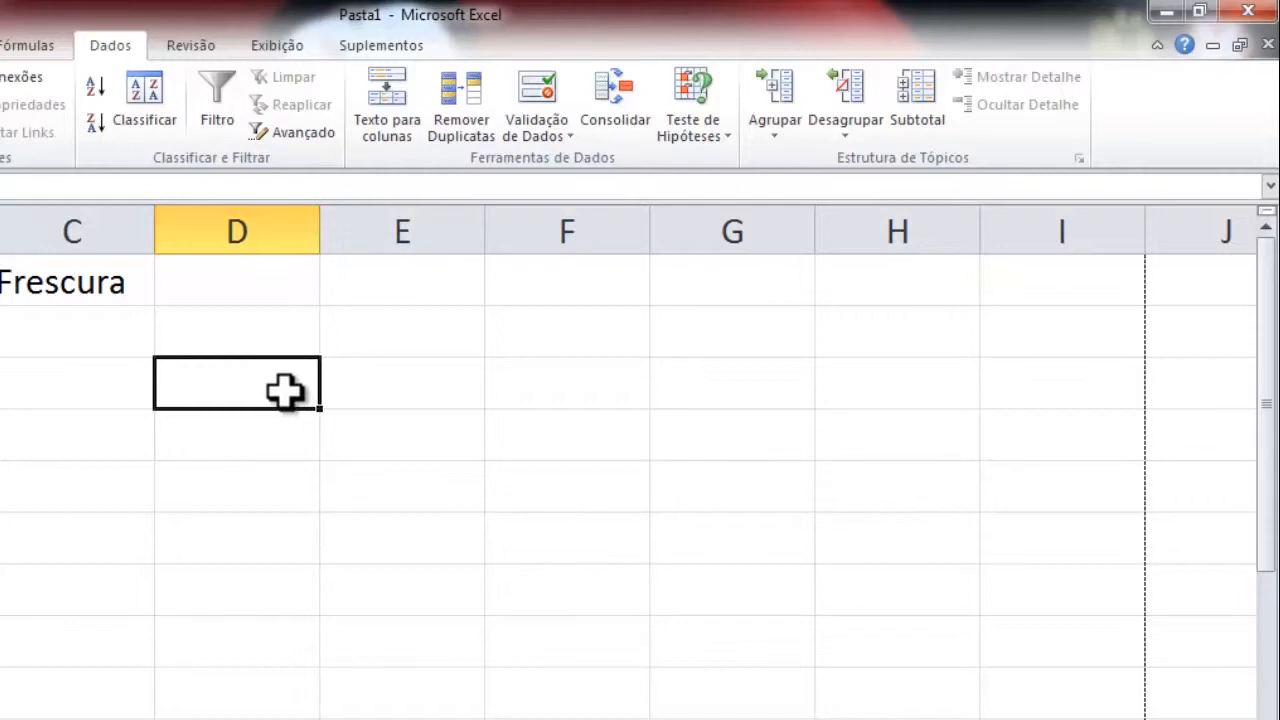
Step: Copy the title "0 até 5" into the body of D3's input message and apply the validation settings
click(538, 92)
drag(557, 396, 490, 405)
key(ctrl+c)
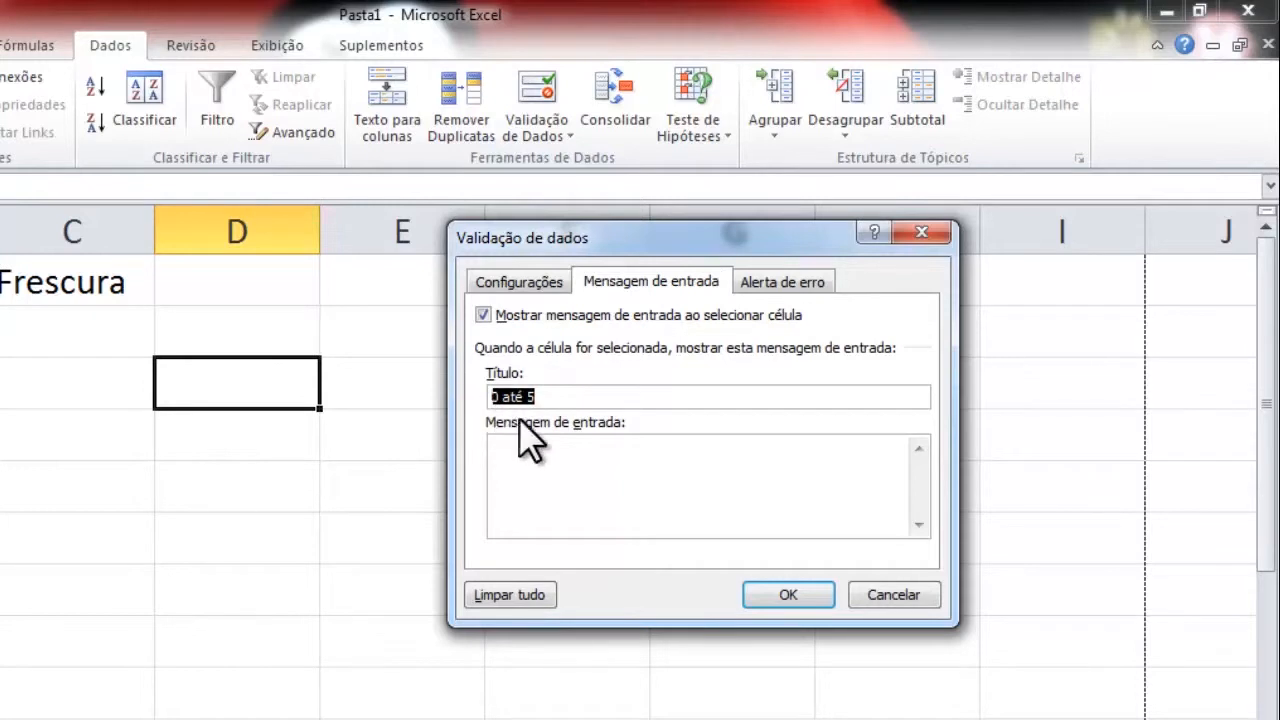
click(590, 463)
key(ctrl+v)
click(788, 595)
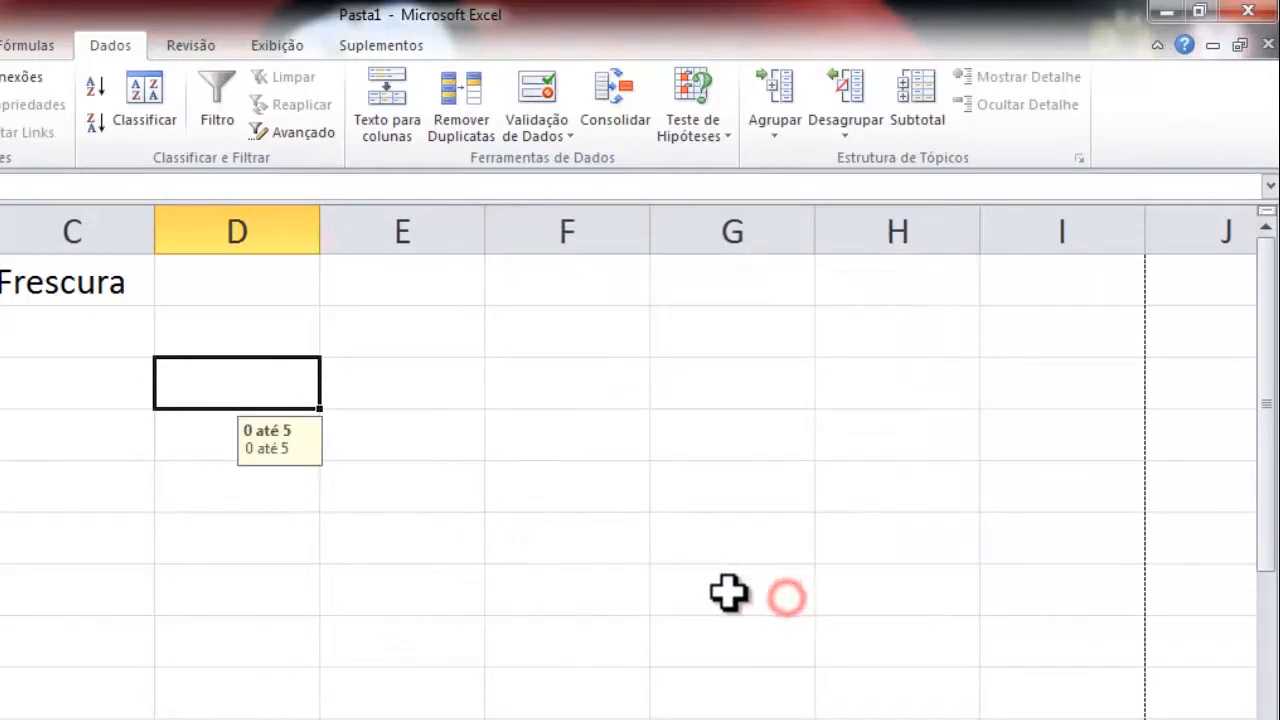
Step: Check the input message of D3 by repeatedly selecting neighbouring cells and returning to D3
click(197, 439)
click(216, 385)
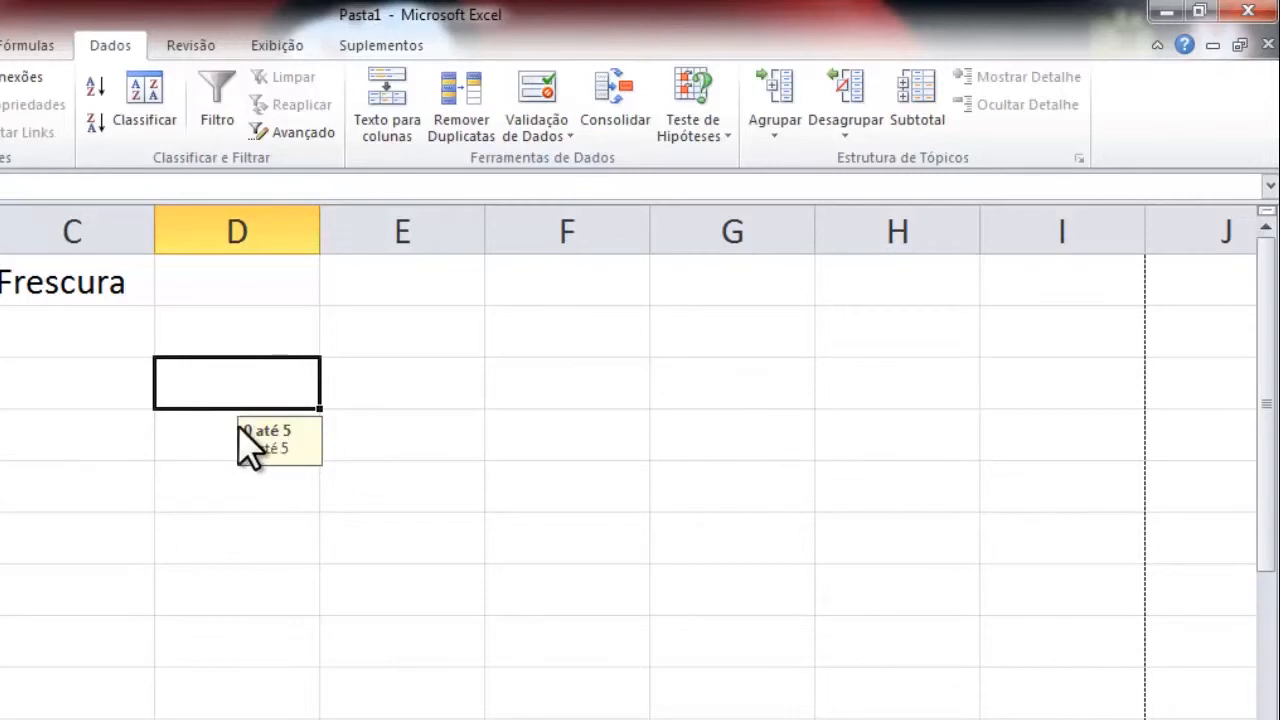
click(209, 446)
click(222, 388)
click(443, 458)
click(255, 386)
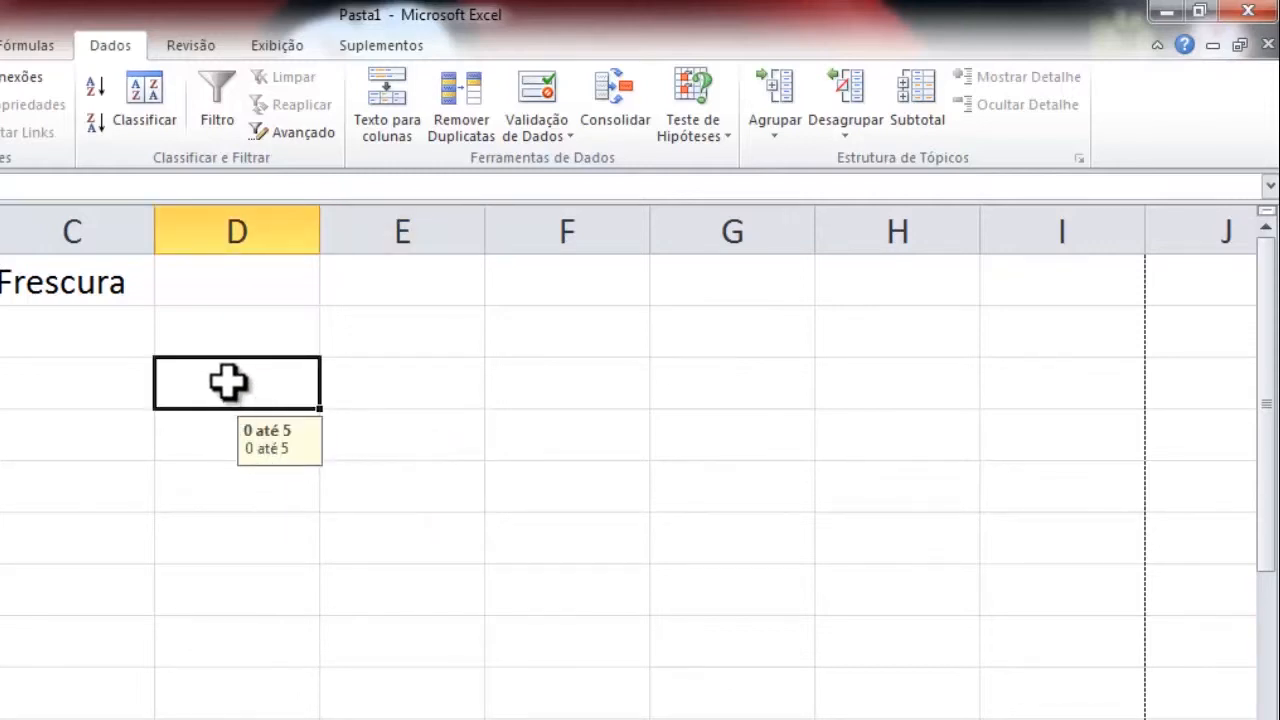
Step: Test the validation of D3 again by entering 6, and cancel the entry
text(6)
key(Return)
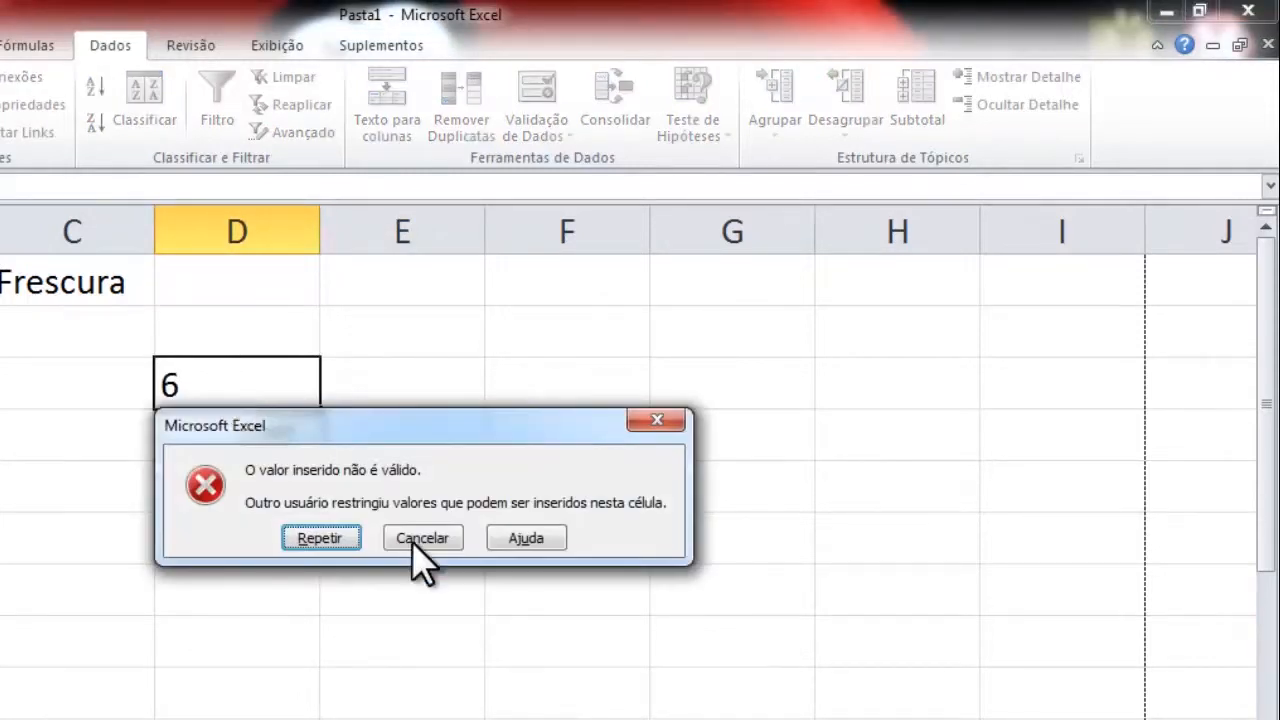
click(416, 540)
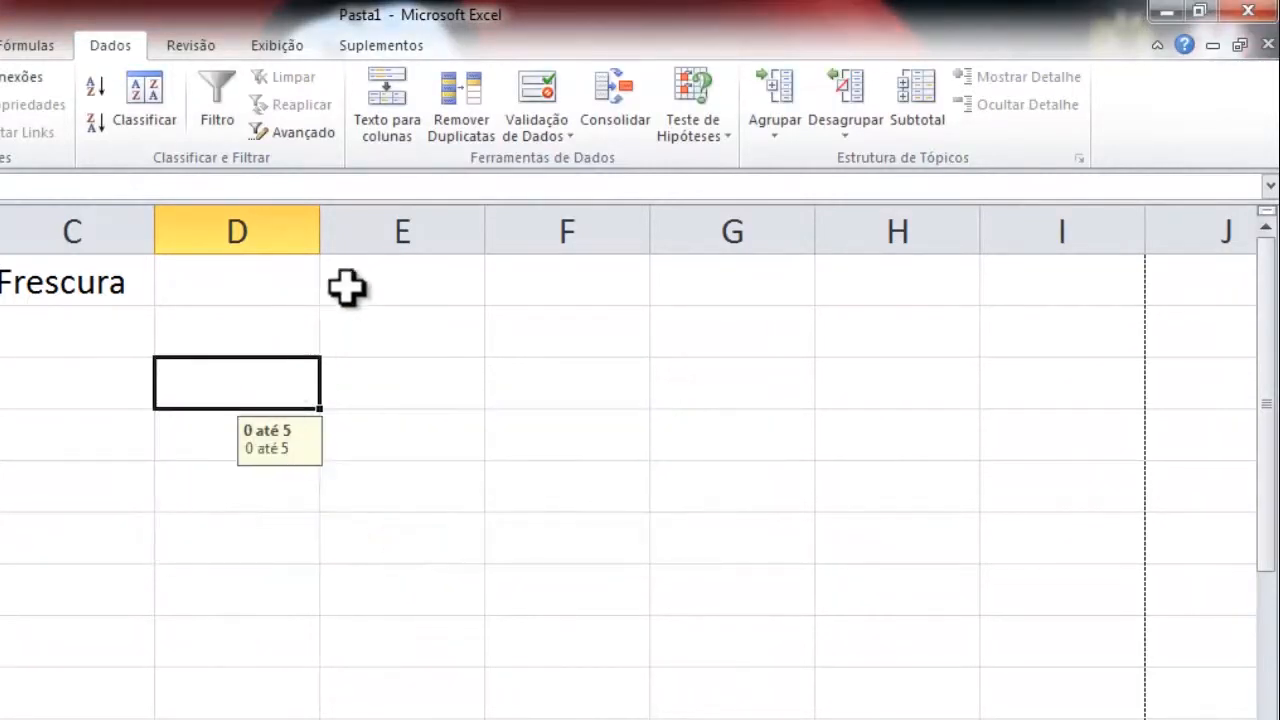
Step: Give D3's validation a Parar error alert titled "Atenção" with the message "Somente valores de 0 até 5", and apply it
click(534, 100)
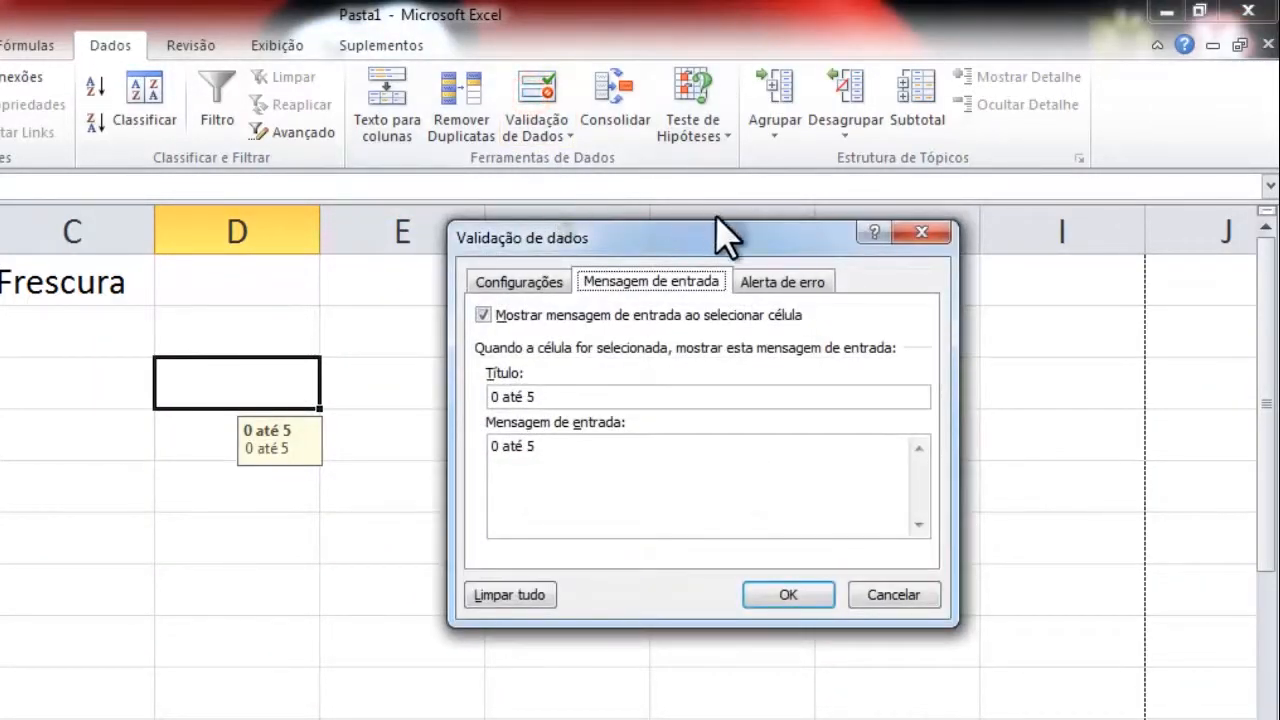
click(778, 287)
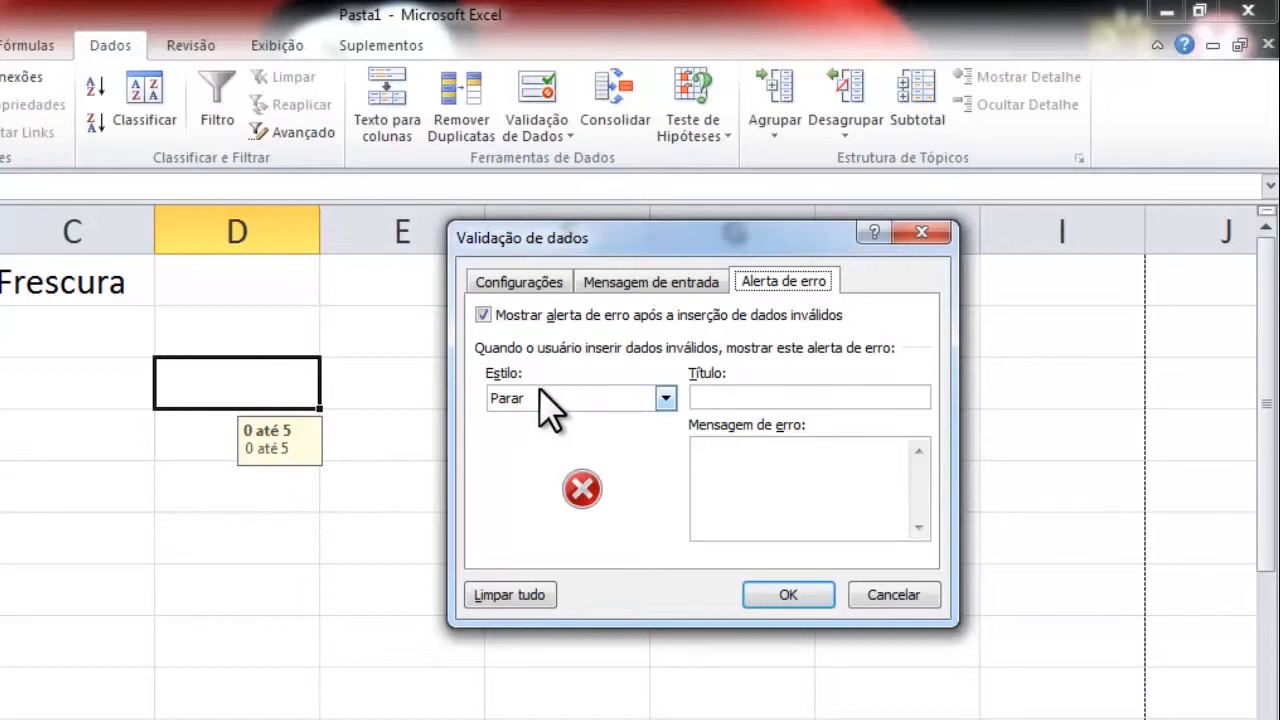
click(762, 390)
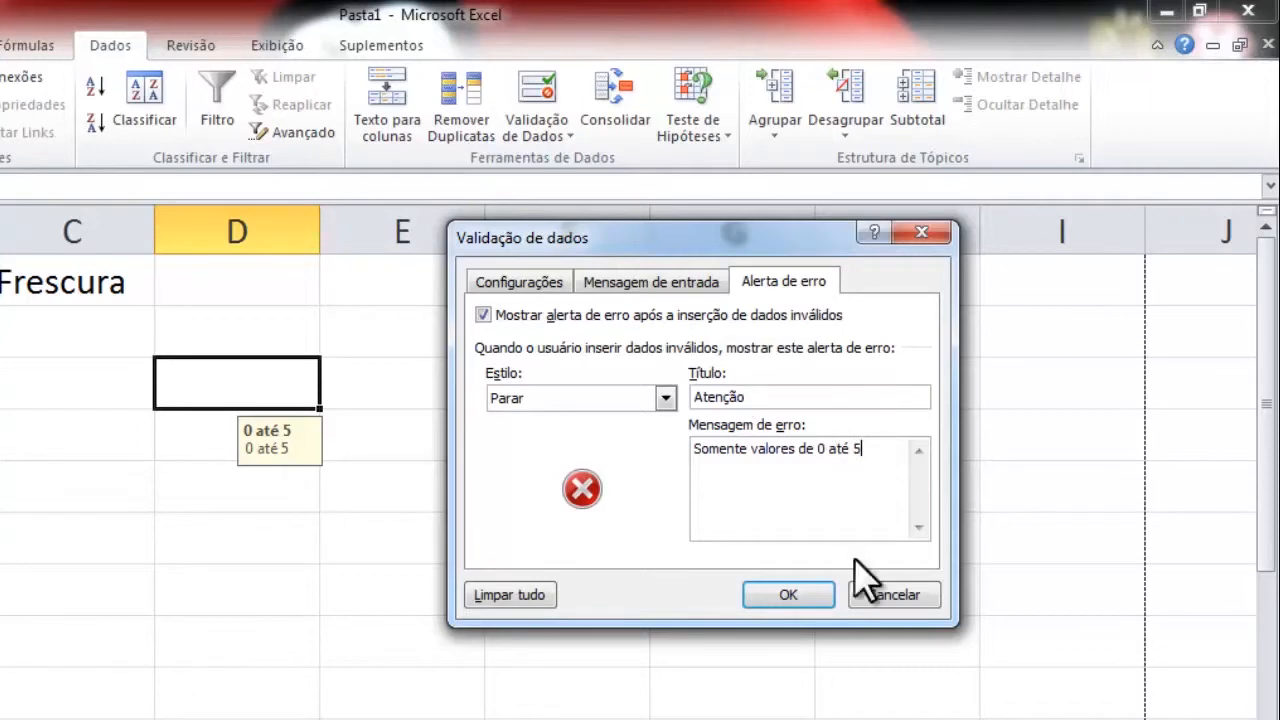
click(798, 595)
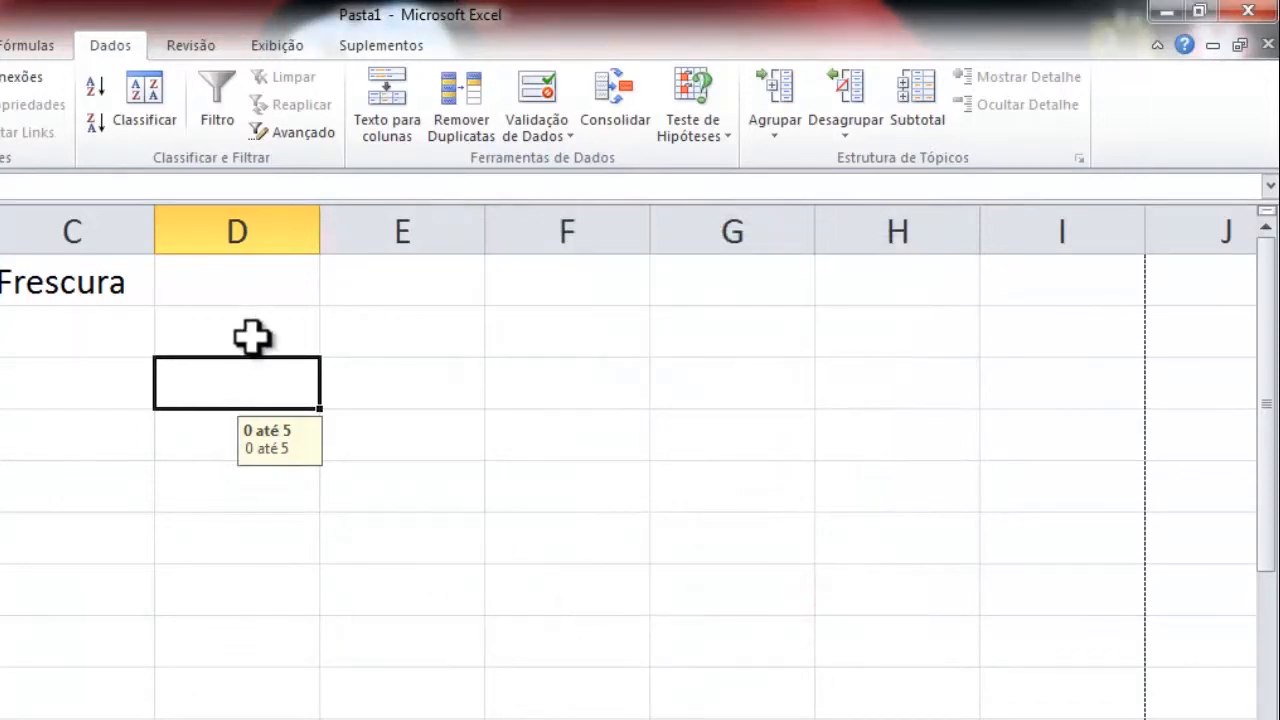
Step: Test the custom error alert by entering 8 in D3, and cancel the entry
text(8)
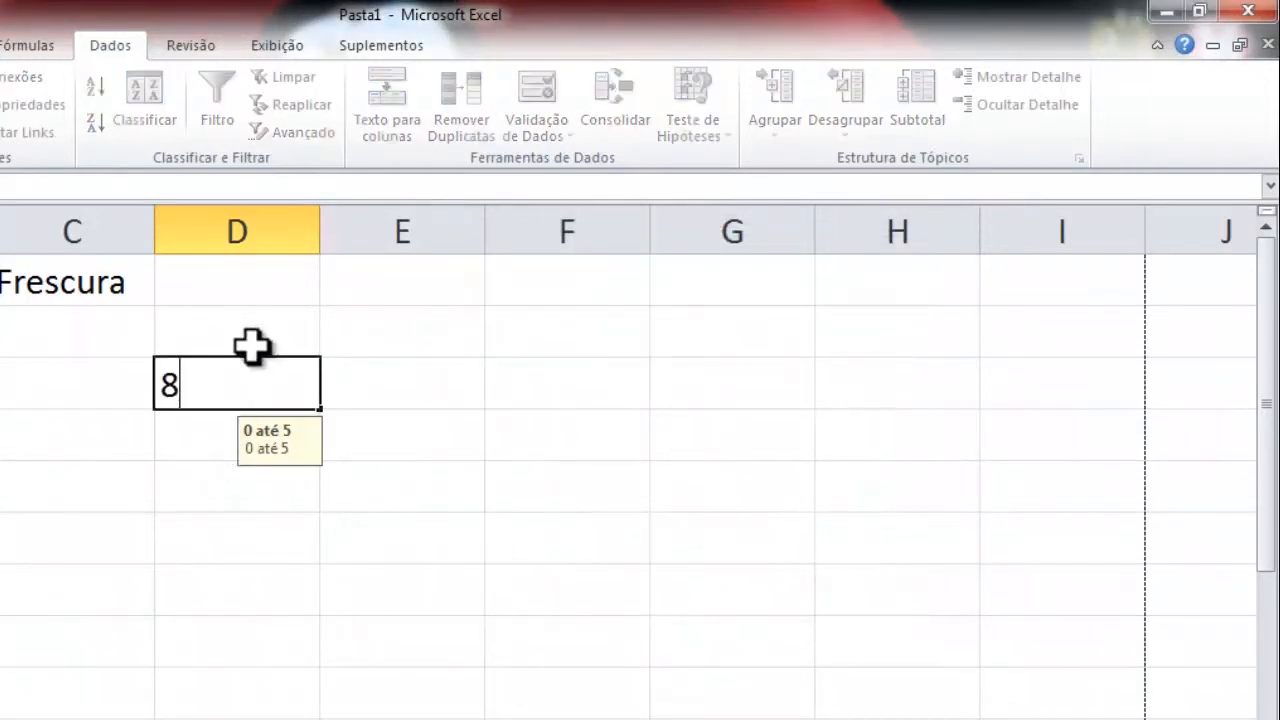
key(Return)
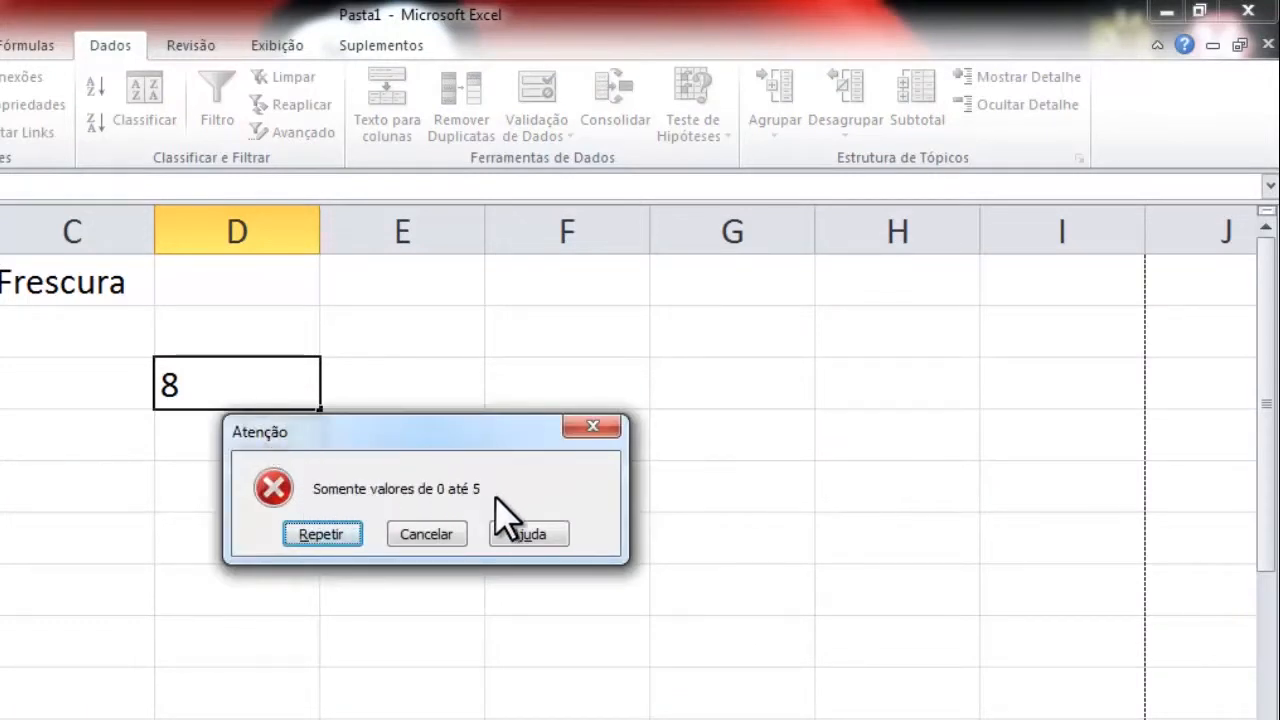
click(436, 533)
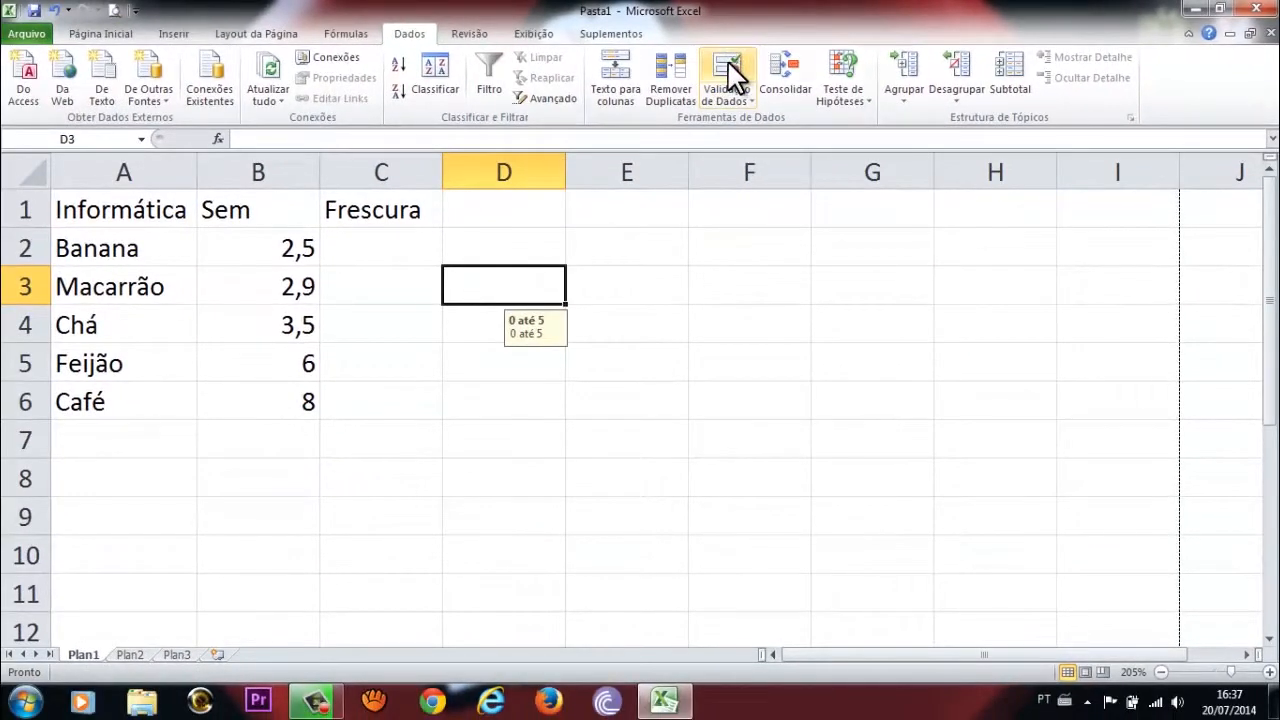
Step: Examine the allowed data types in D3's validation criteria, cancel without changes, and check D3's input message by reselecting the cell
click(729, 86)
click(740, 60)
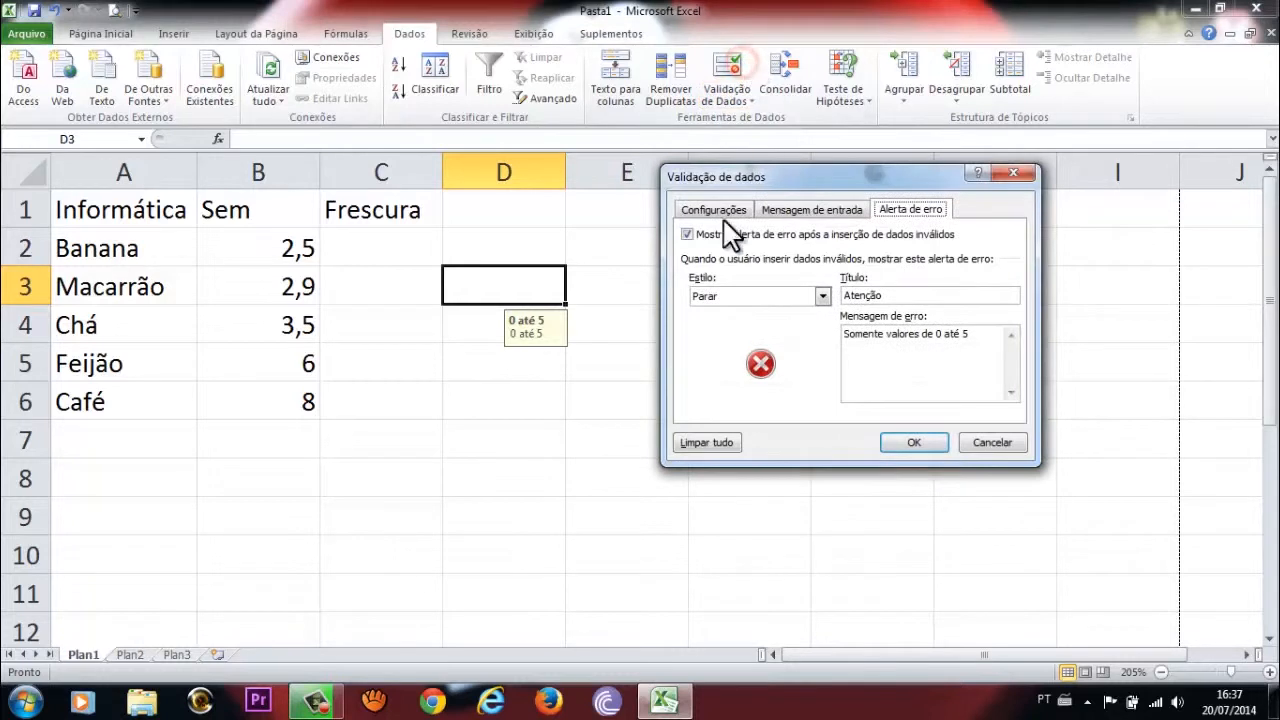
click(739, 210)
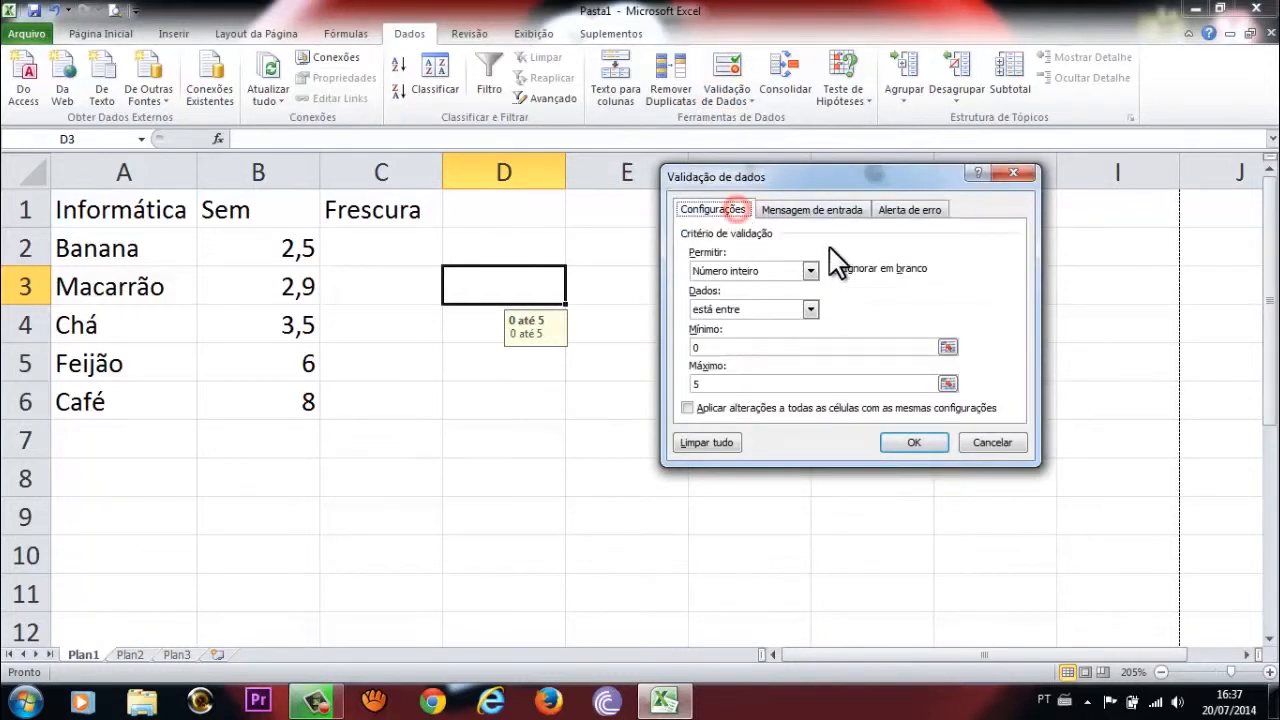
click(808, 270)
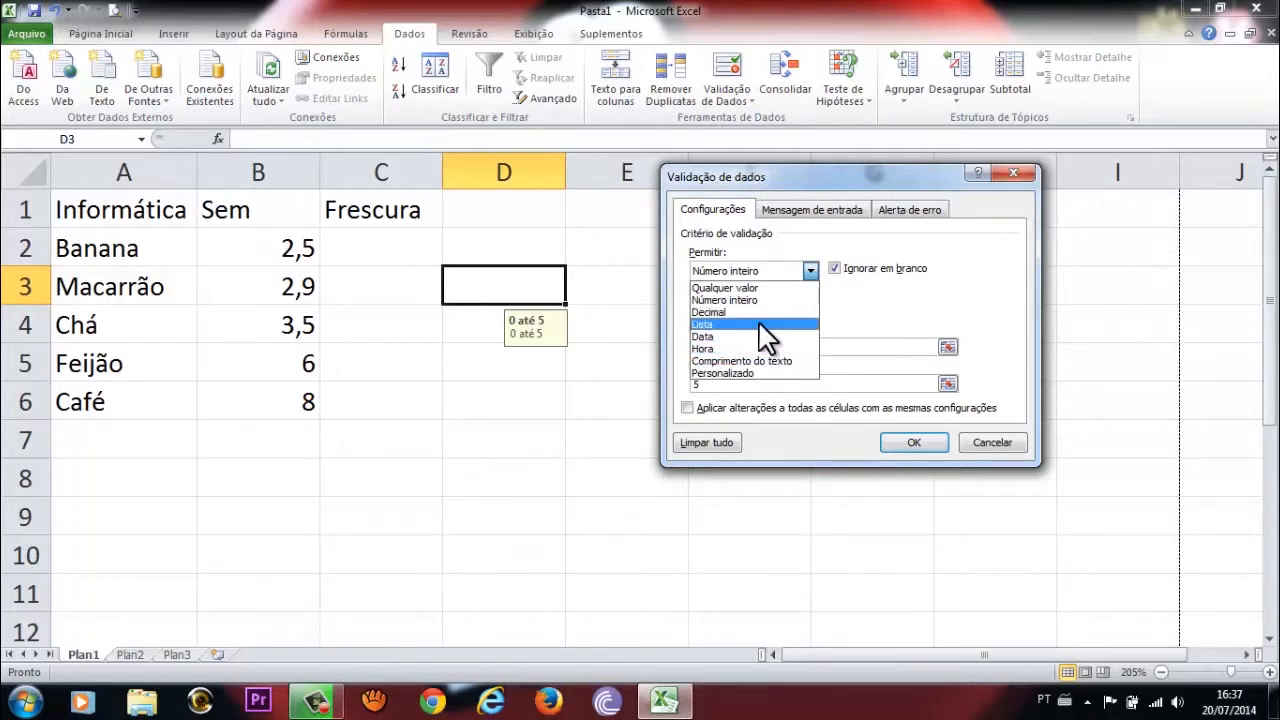
click(892, 304)
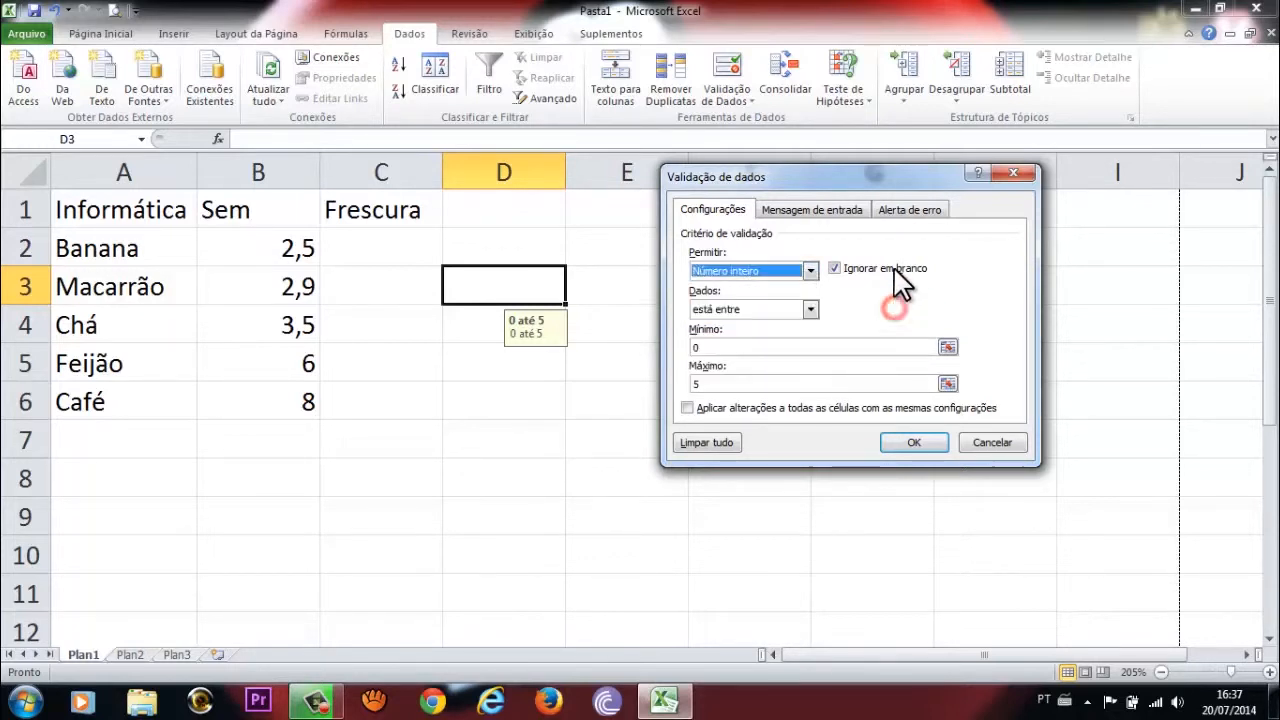
click(982, 440)
click(481, 432)
click(512, 292)
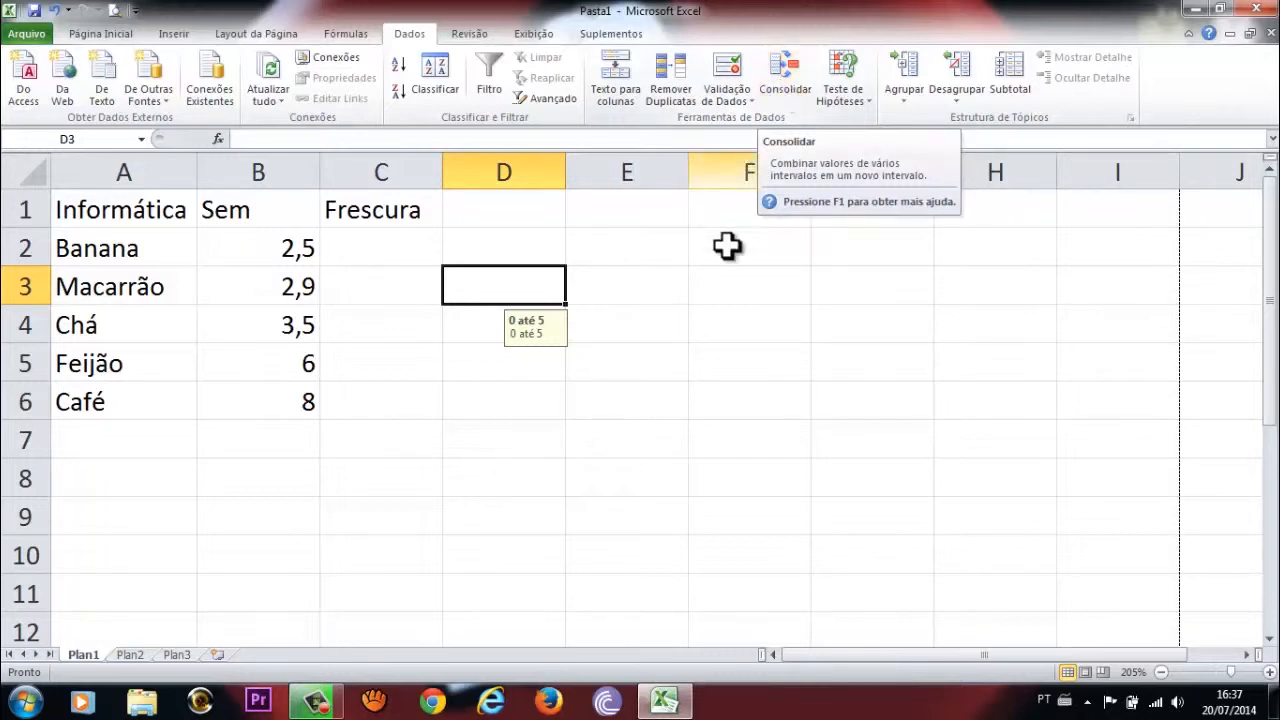
click(478, 366)
click(528, 287)
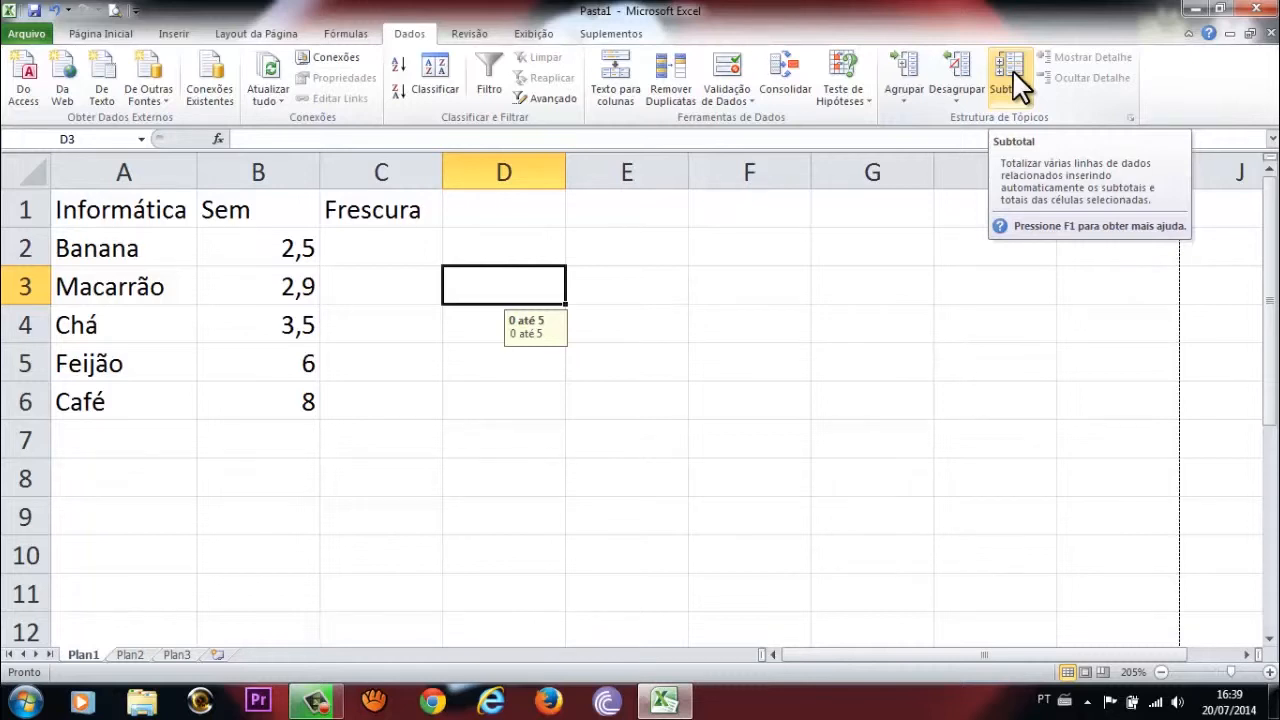
click(70, 248)
drag(70, 248, 265, 392)
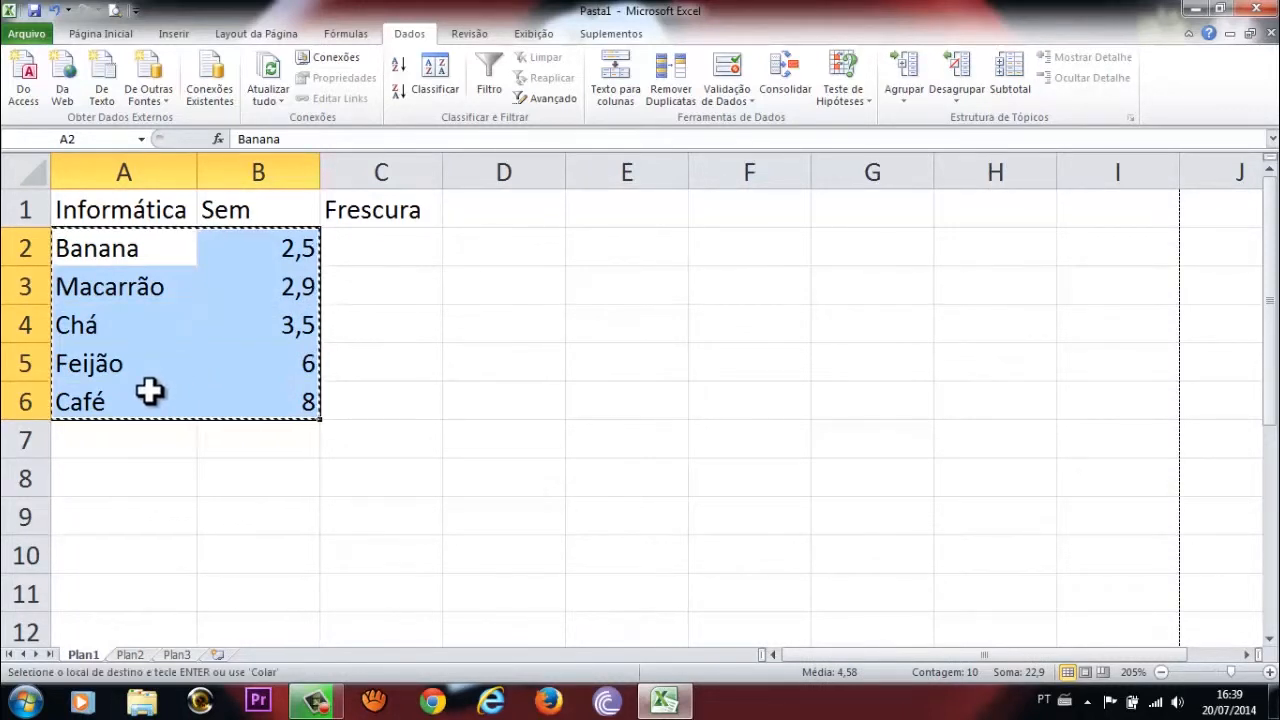
key(ctrl+c)
click(100, 424)
key(ctrl+s)
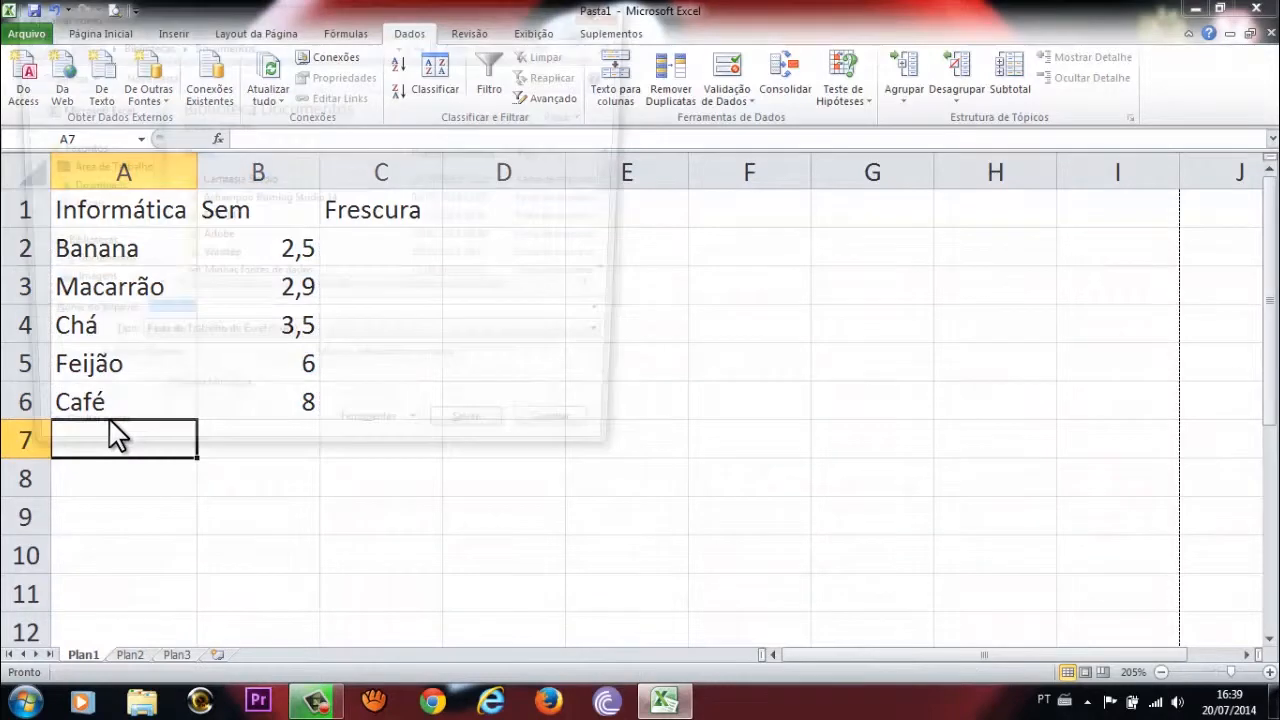
key(Escape)
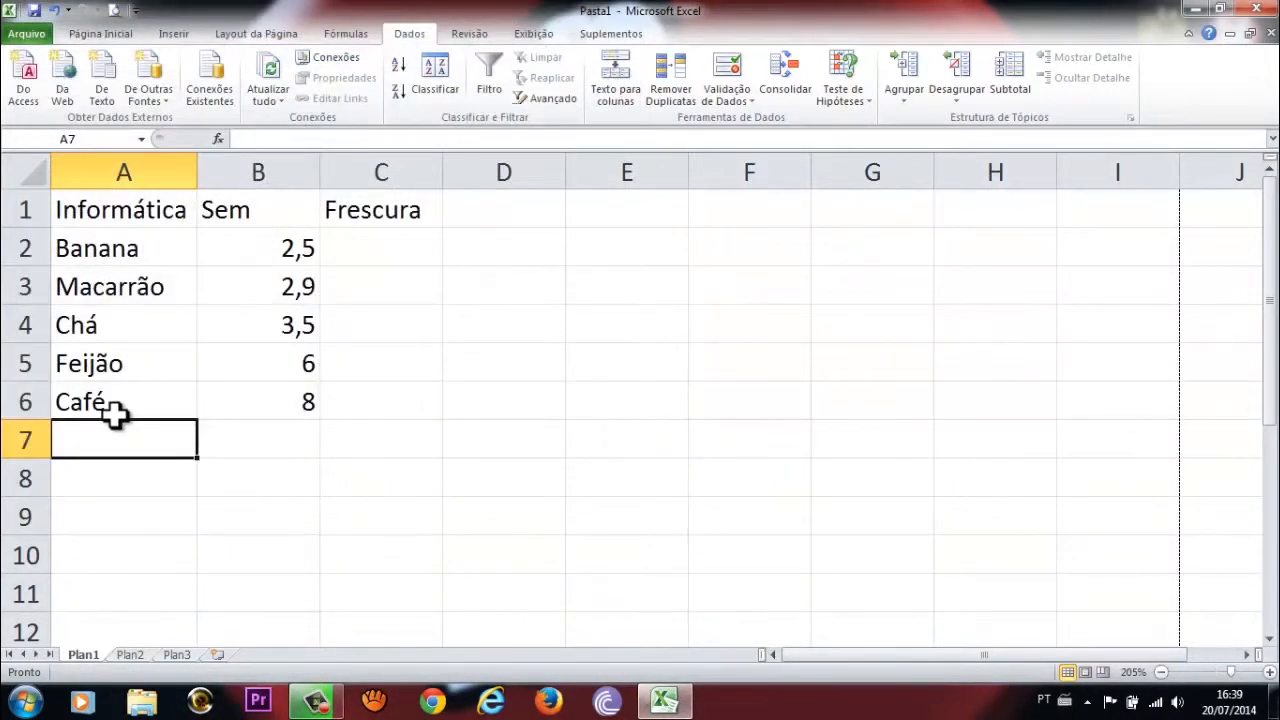
Step: Duplicate the product rows A2:B6 directly below the list, starting at A7
drag(91, 251, 231, 394)
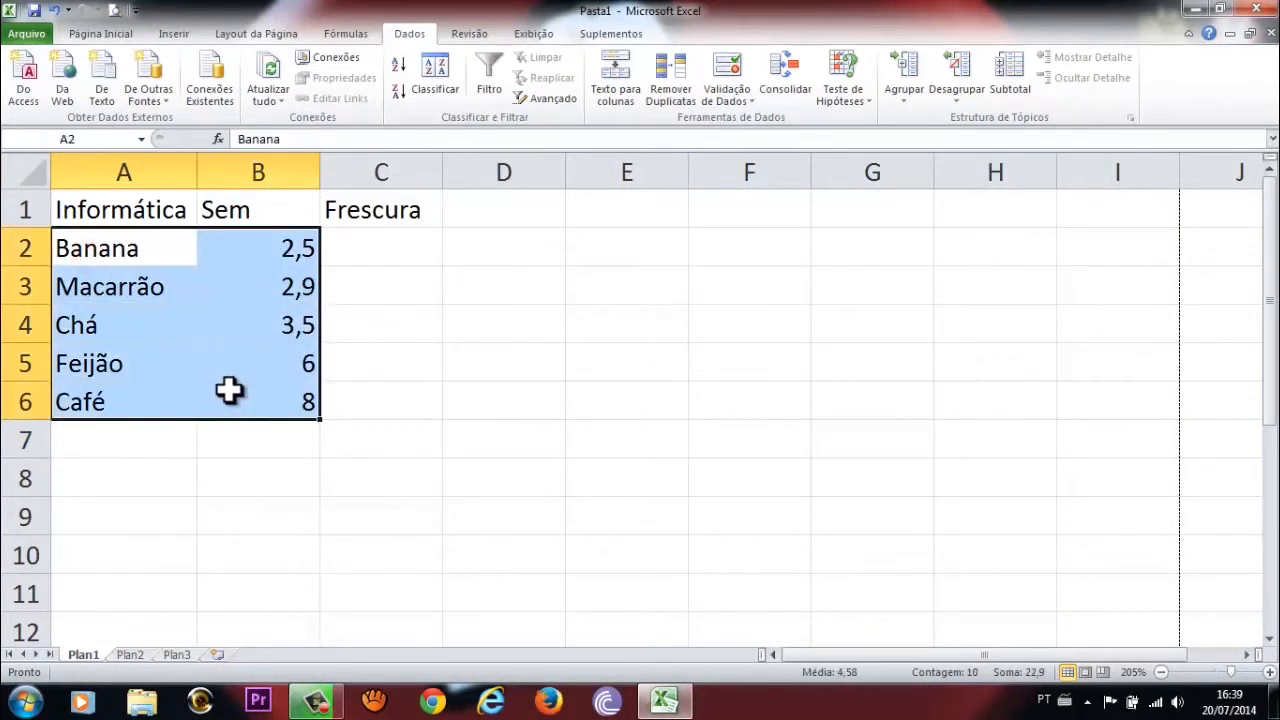
key(ctrl+c)
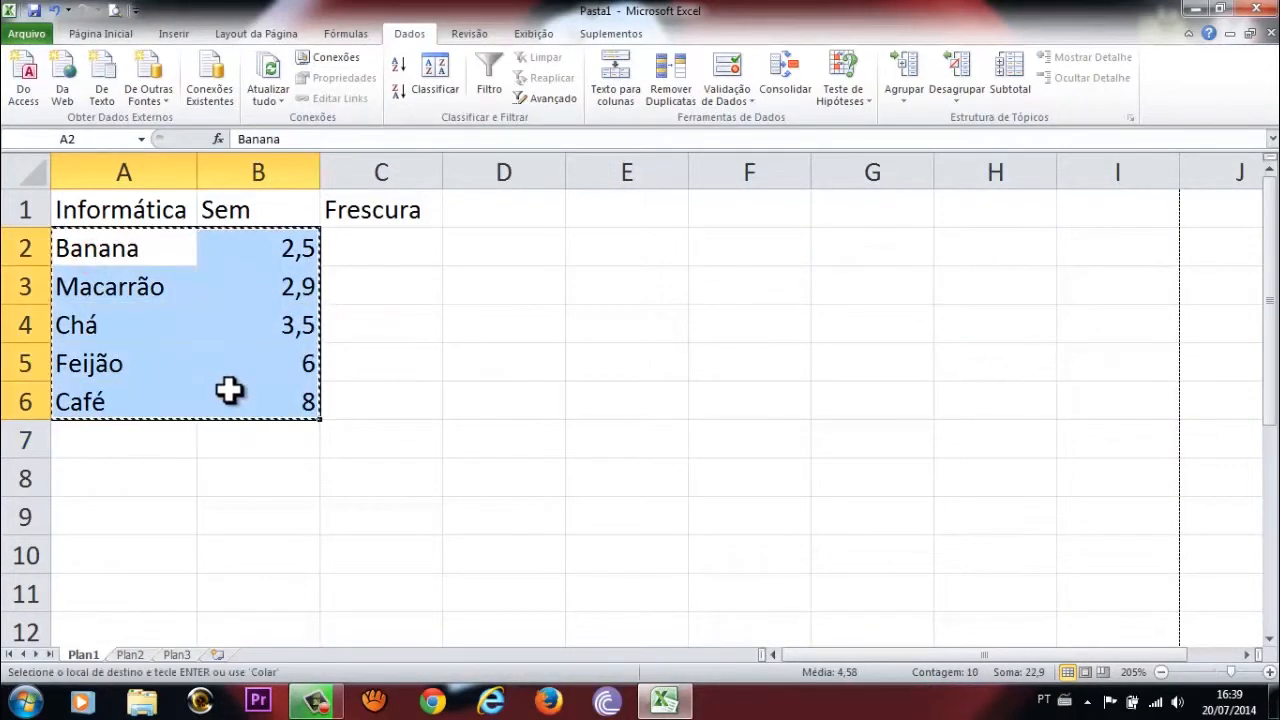
click(85, 432)
key(ctrl+v)
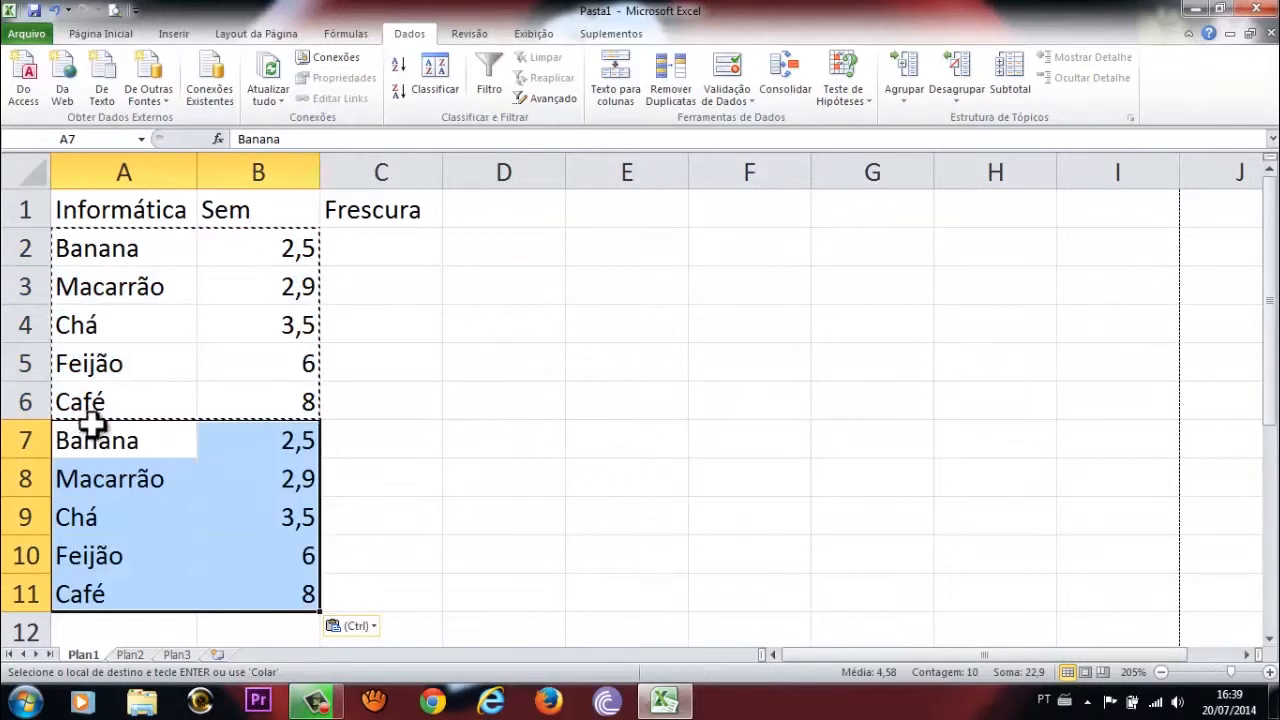
key(Escape)
Step: Sort the product rows A2:B11 in ascending order so that identical products are grouped together
scroll(140, 450, down, 1)
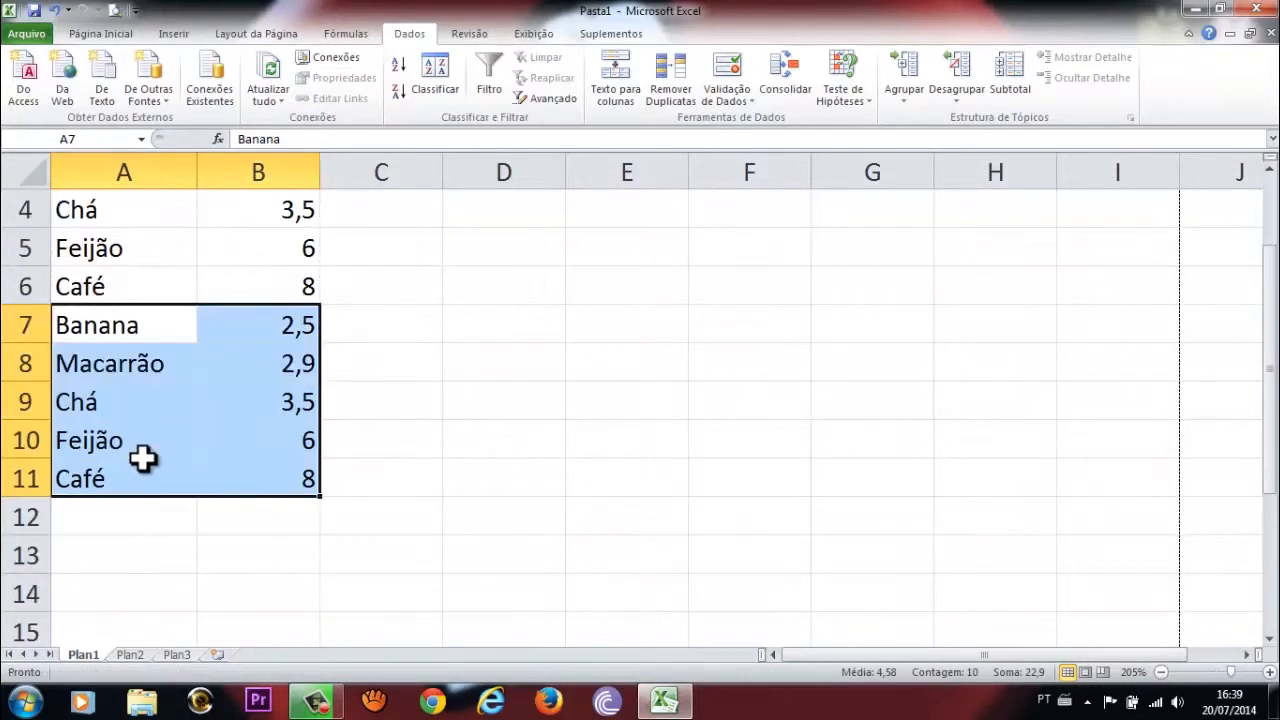
scroll(145, 458, up, 1)
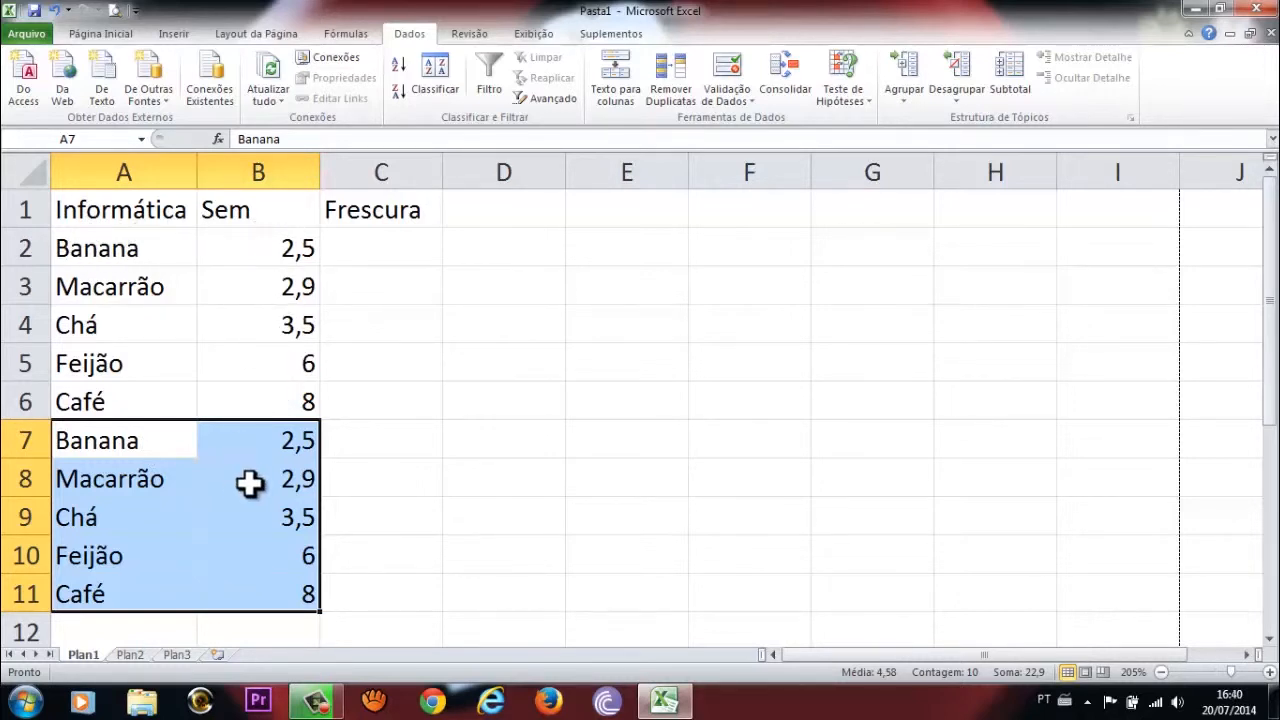
drag(94, 240, 232, 595)
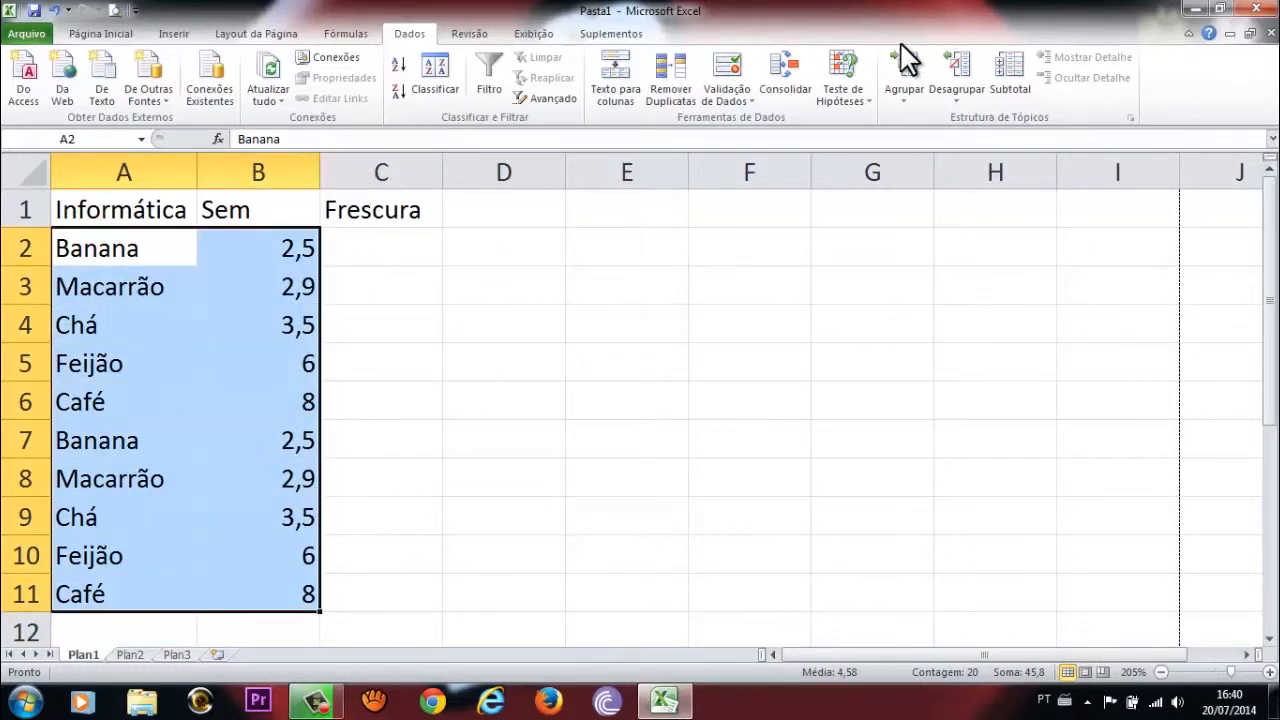
click(396, 63)
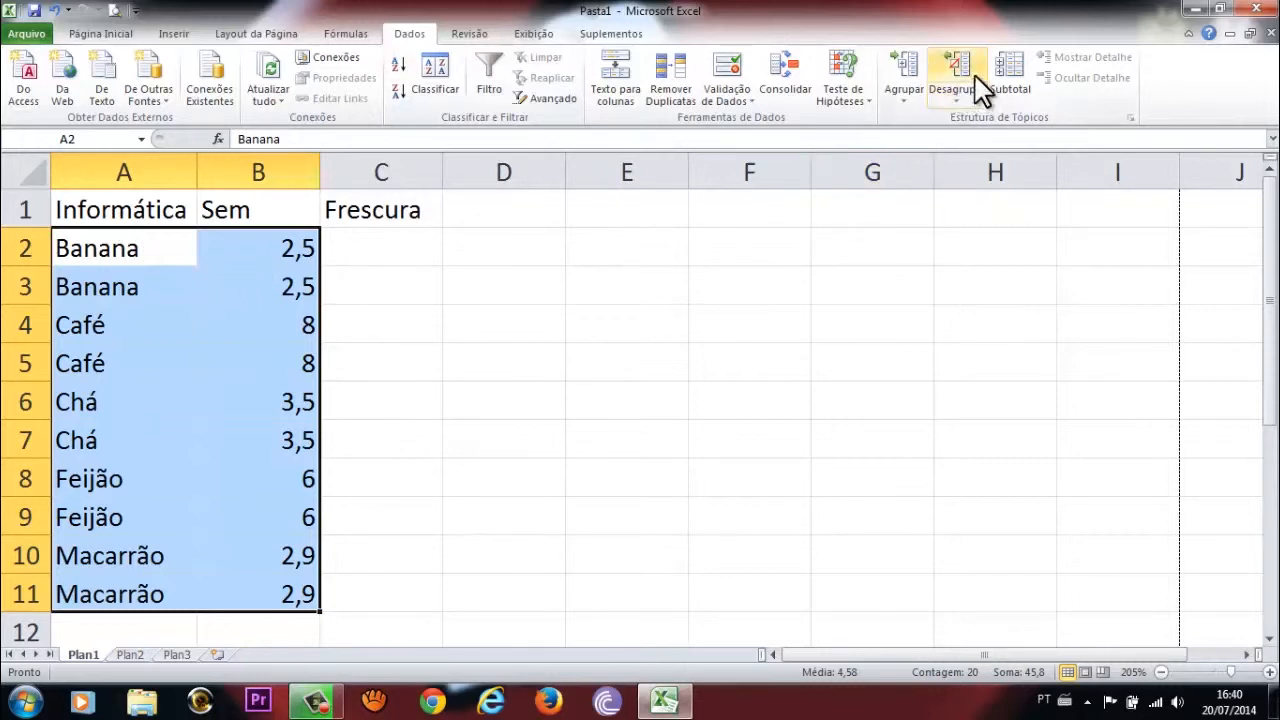
click(1015, 63)
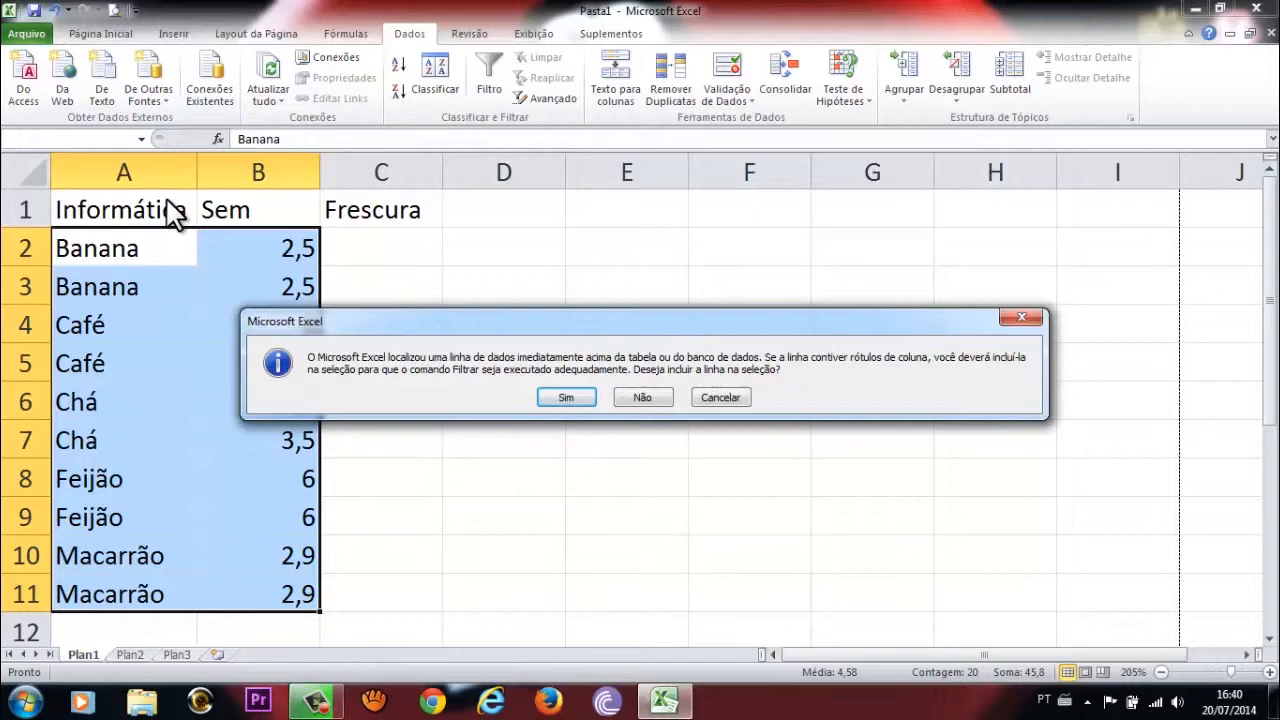
click(640, 398)
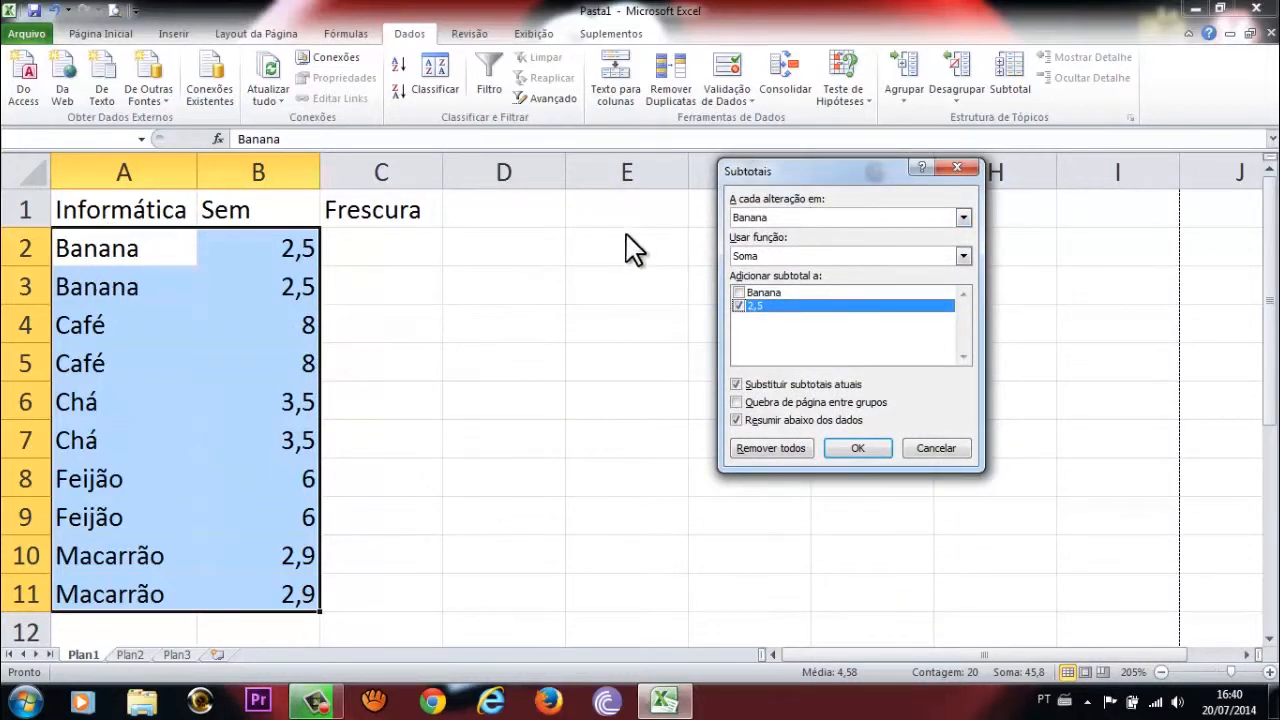
click(768, 222)
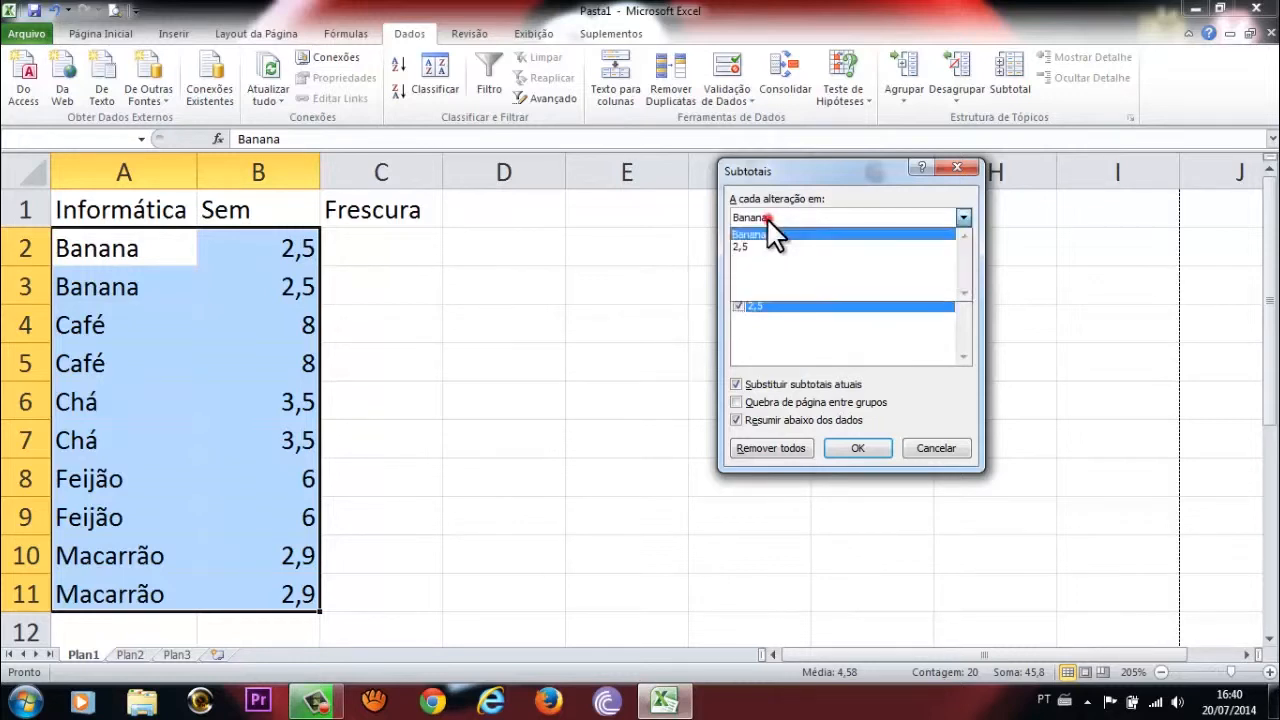
click(768, 222)
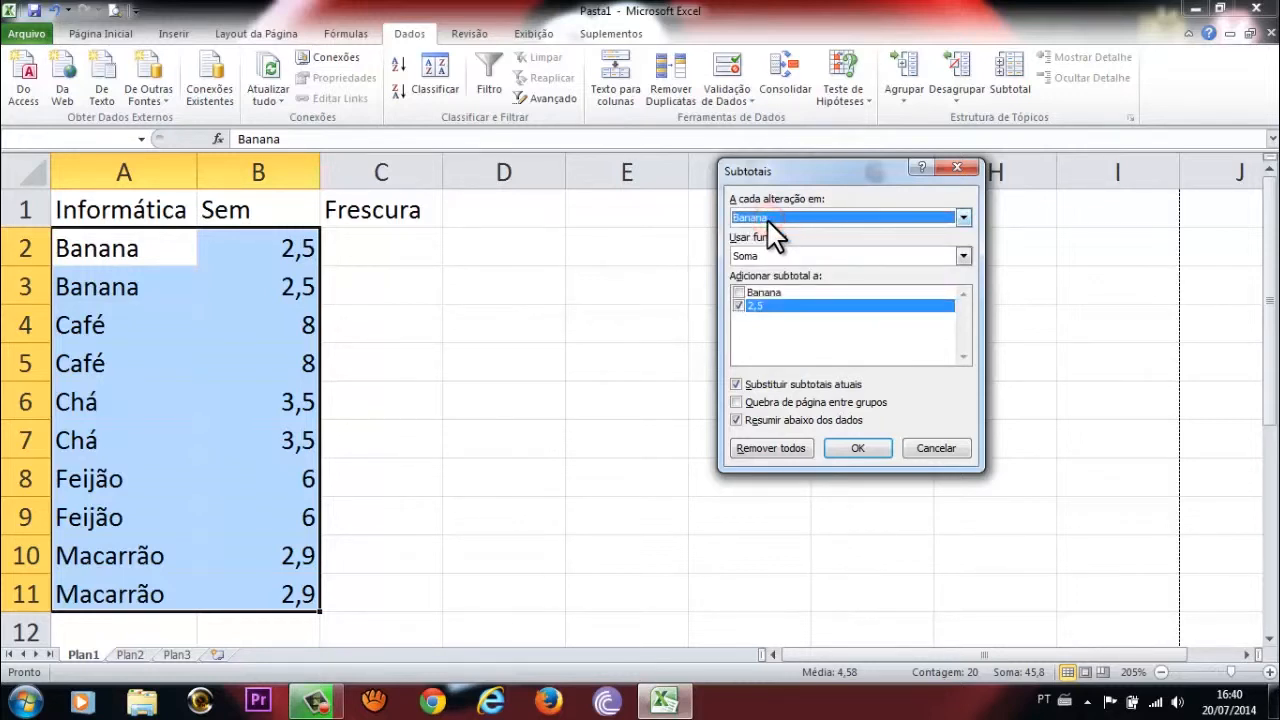
click(934, 448)
Step: Add subtotals to A1:B11 that sum Sem at each change in Informática, and widen column A to fit the "Banana Total" label
click(107, 285)
drag(113, 212, 234, 574)
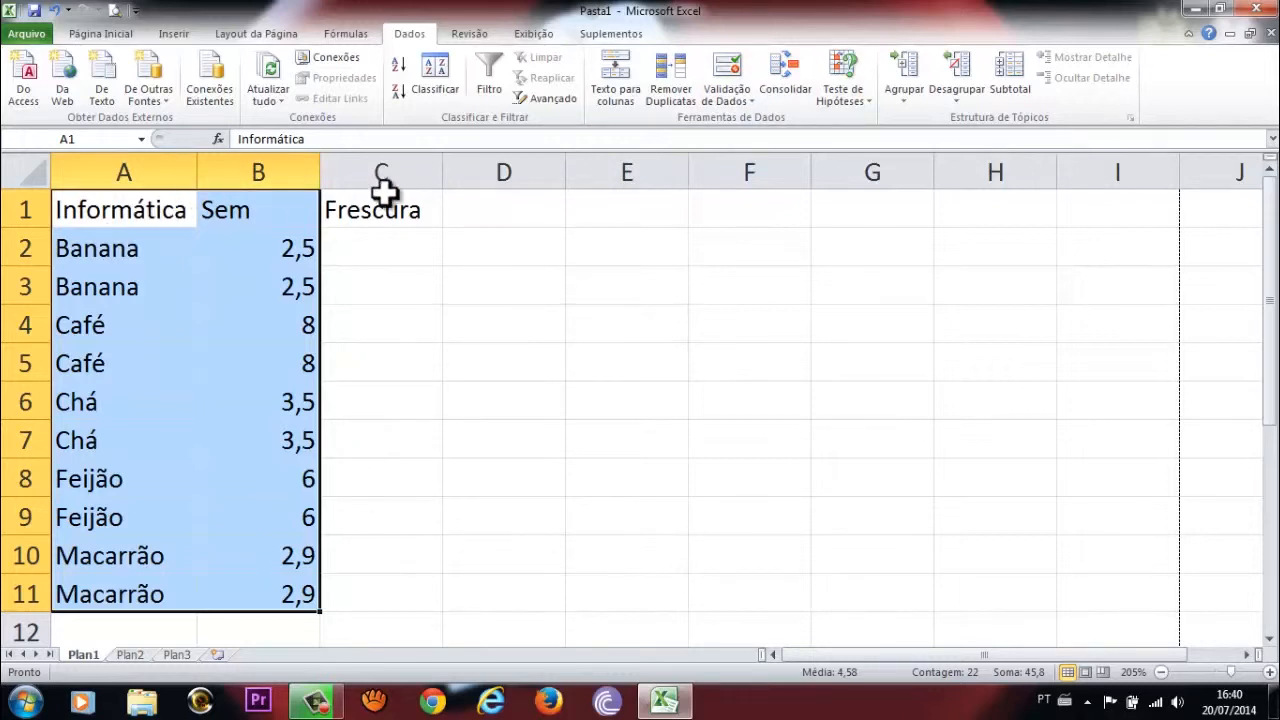
click(1012, 70)
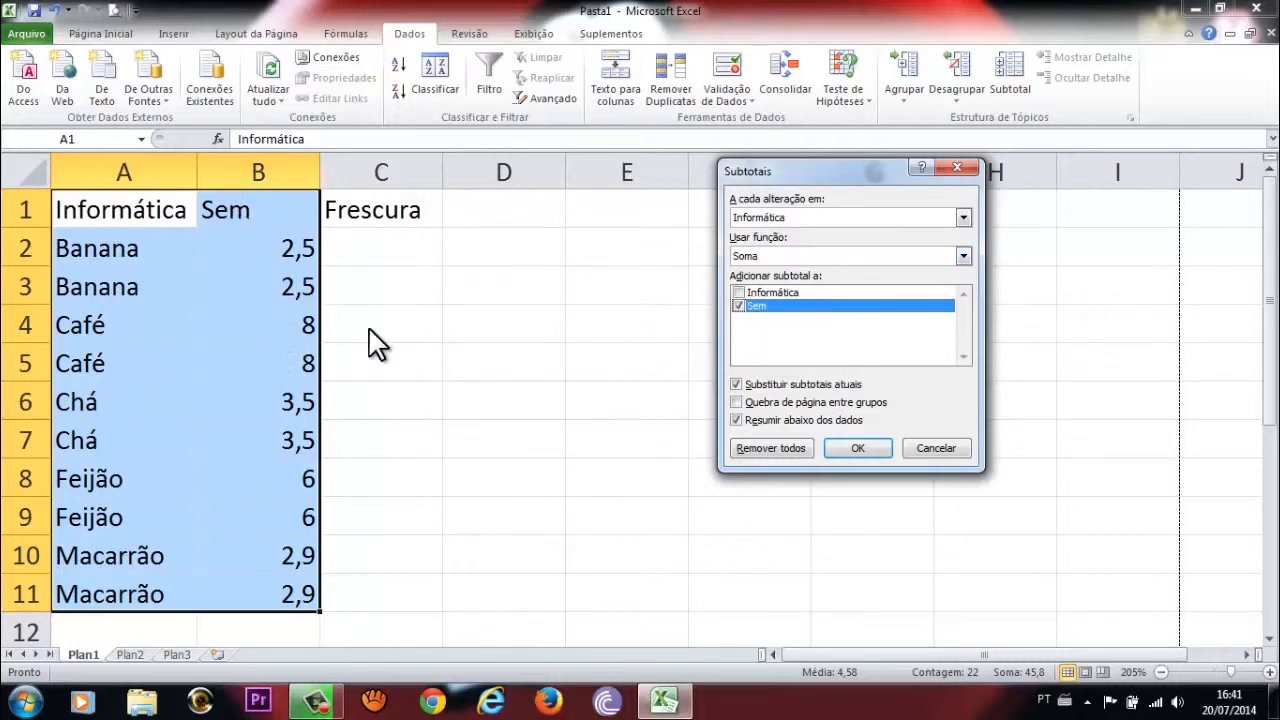
click(855, 448)
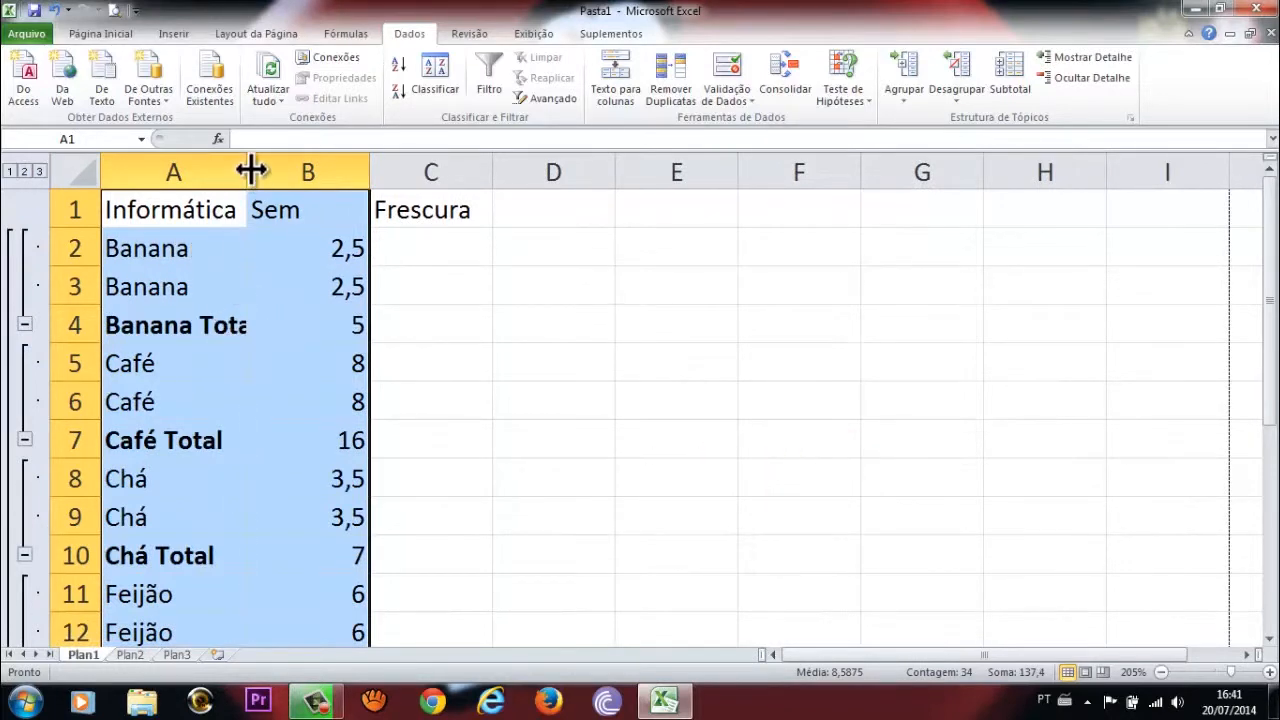
drag(251, 172, 271, 172)
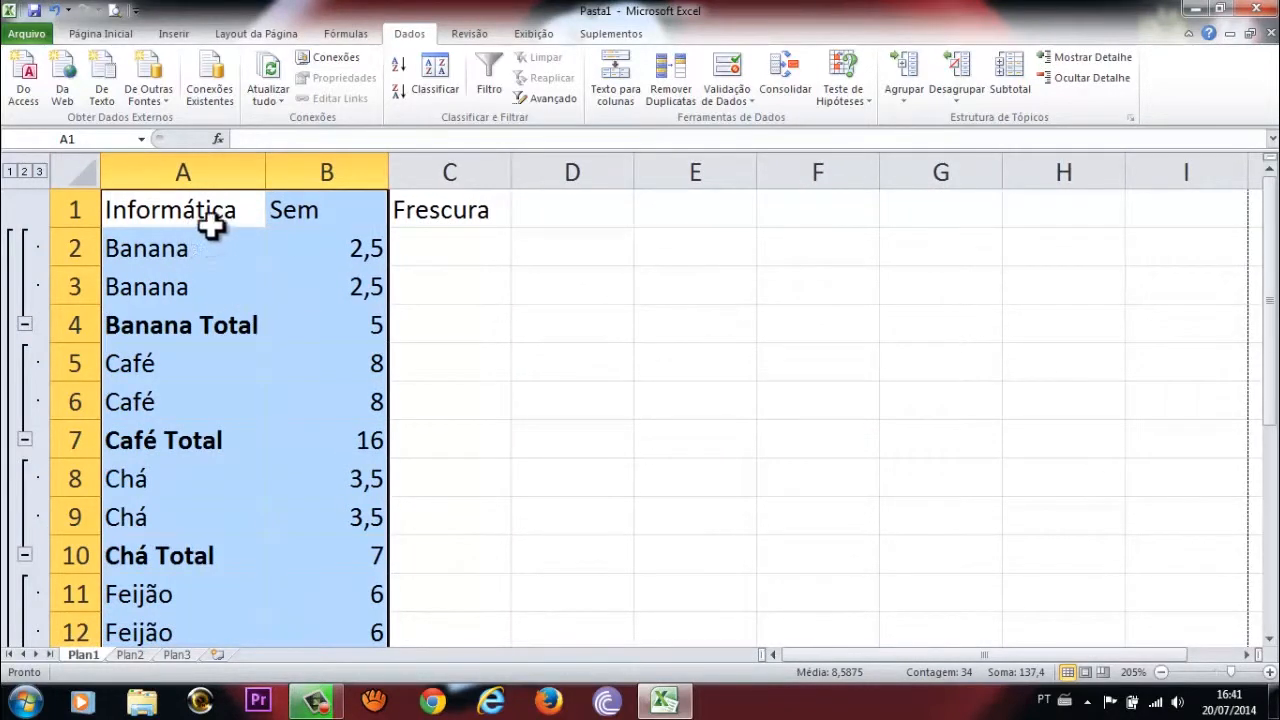
Step: Examine the subtotal formulas in column B from Banana Total to Macarrão Total, and minimize the workbook window
click(381, 317)
click(360, 450)
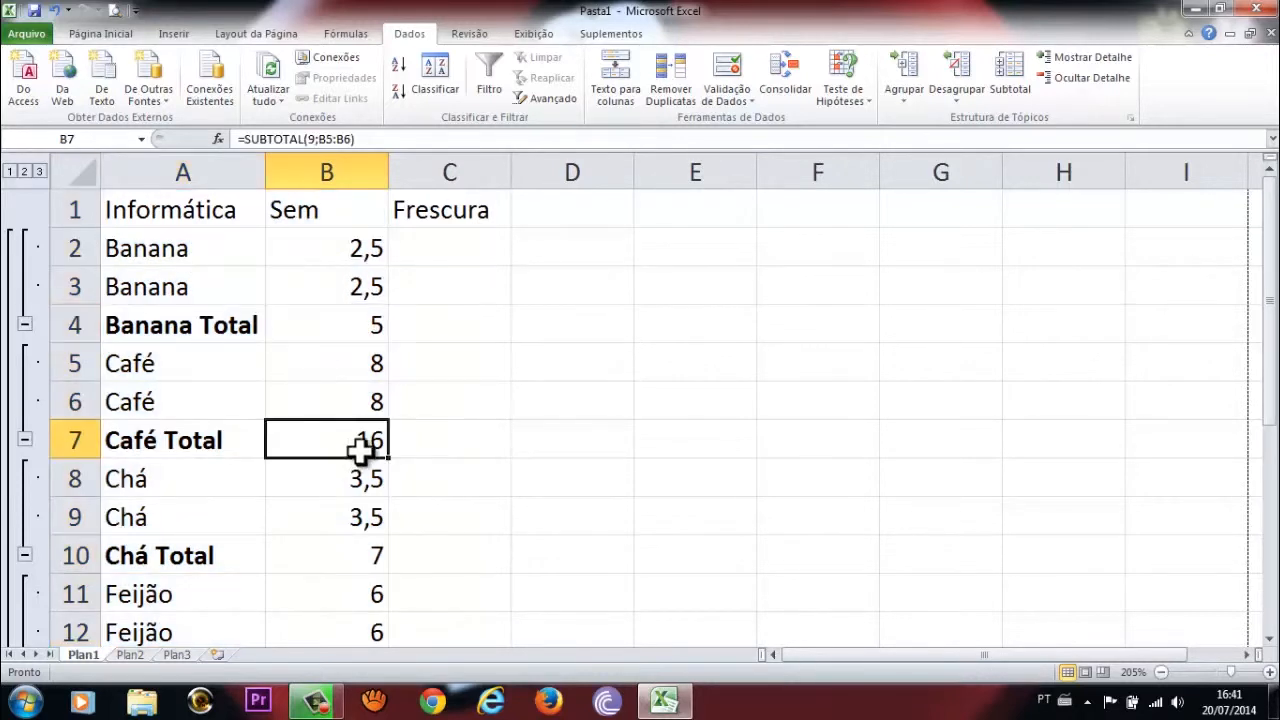
scroll(355, 448, down, 1)
click(349, 444)
scroll(320, 440, down, 1)
click(355, 440)
scroll(350, 450, down, 1)
click(358, 465)
click(370, 440)
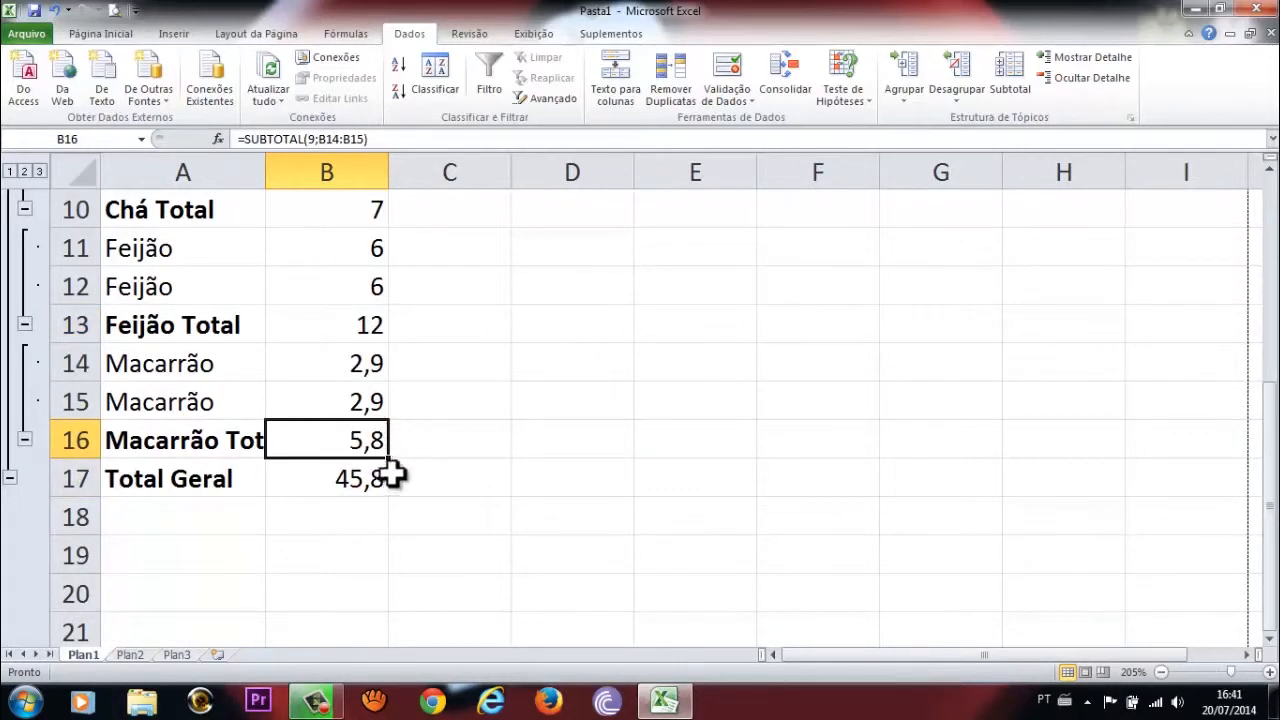
scroll(410, 479, up, 2)
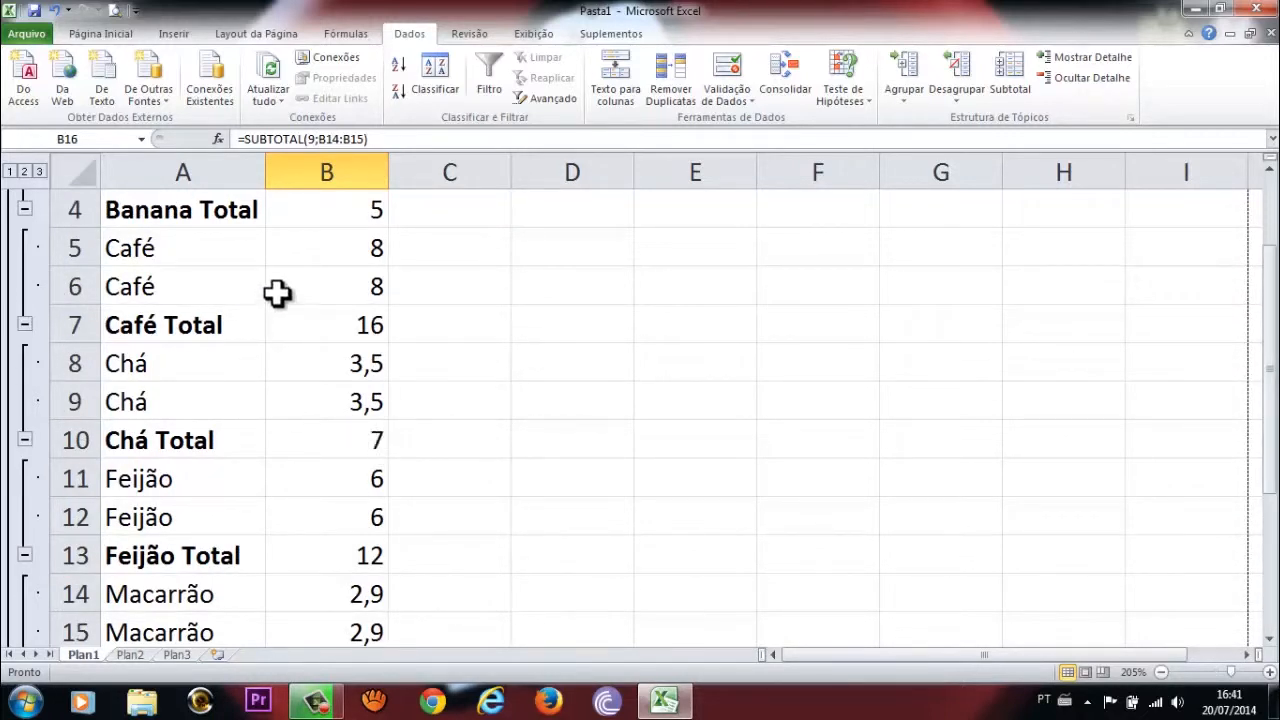
scroll(261, 295, up, 1)
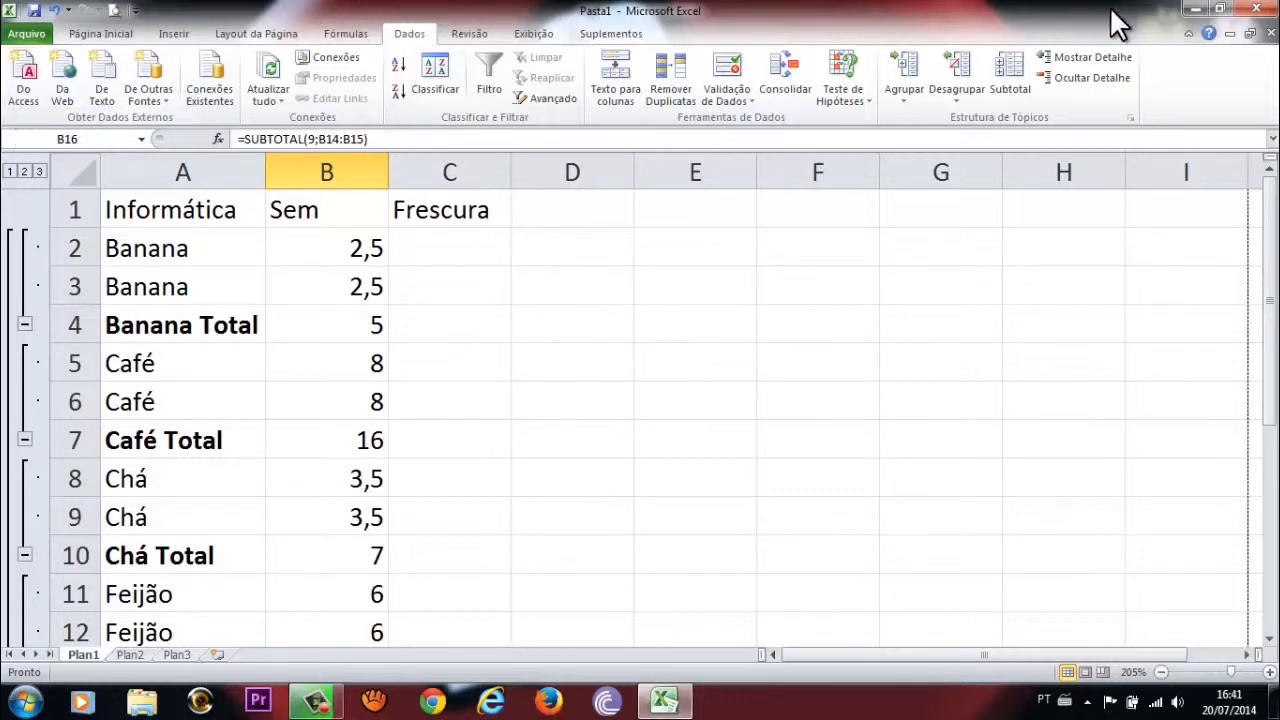
click(1190, 8)
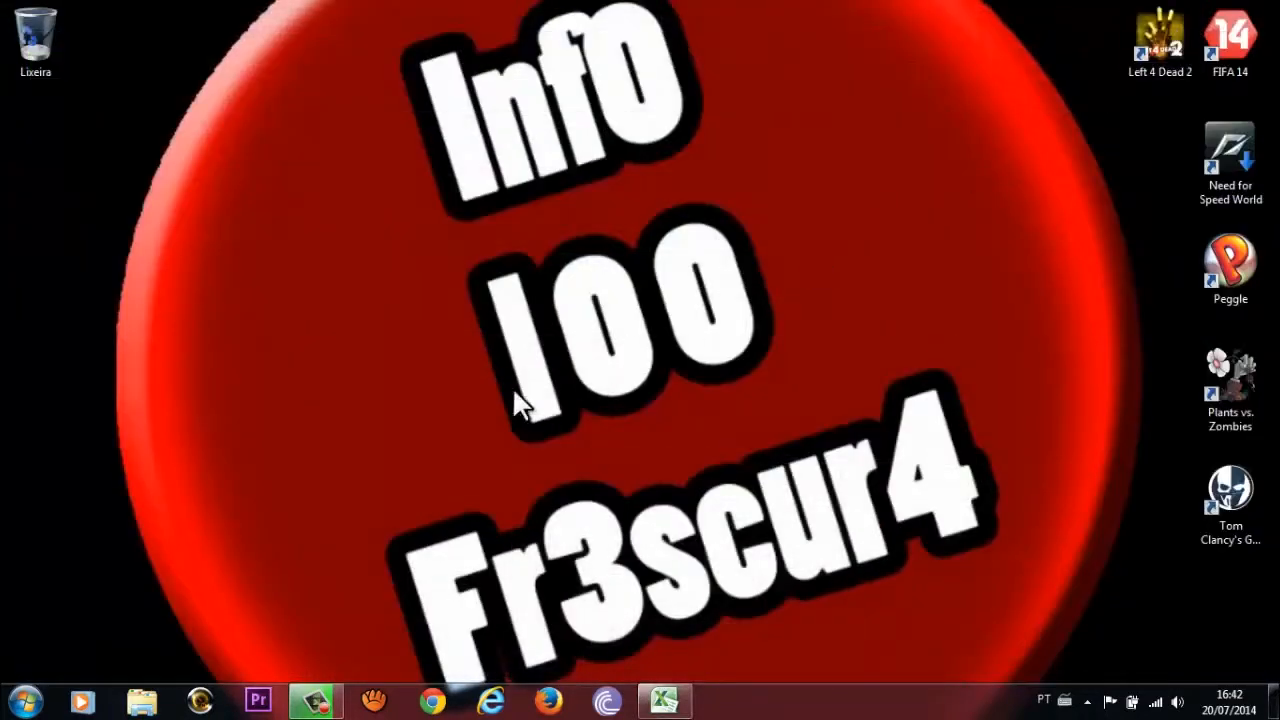